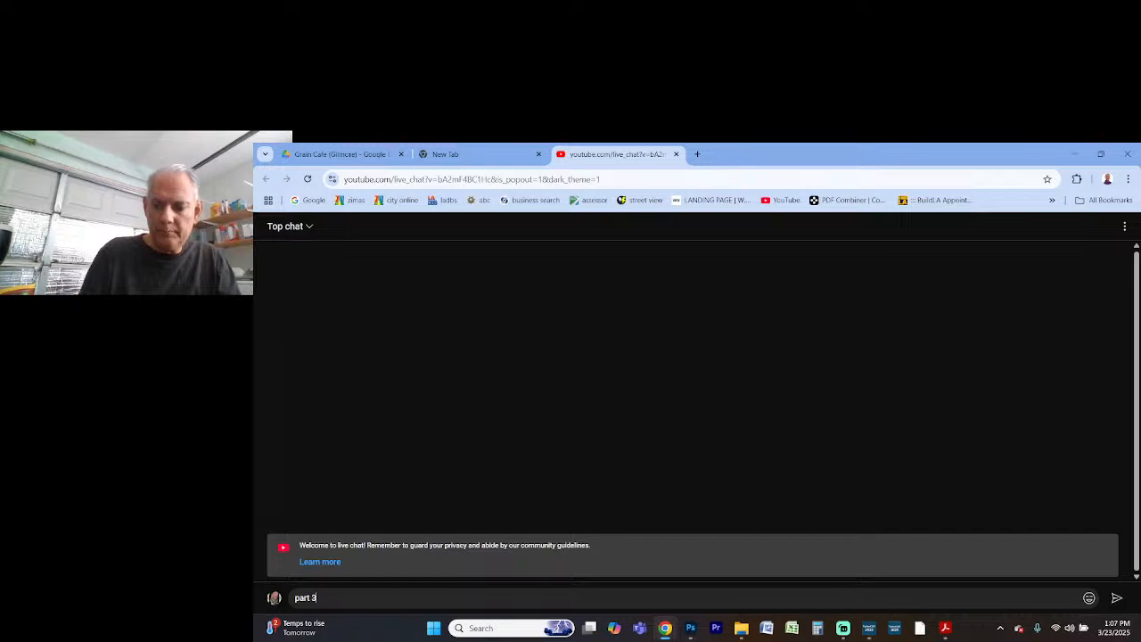
Send "part 3" in the live chat and switch to the TurboCAD drawing
key("Return")
key("alt+Tab")
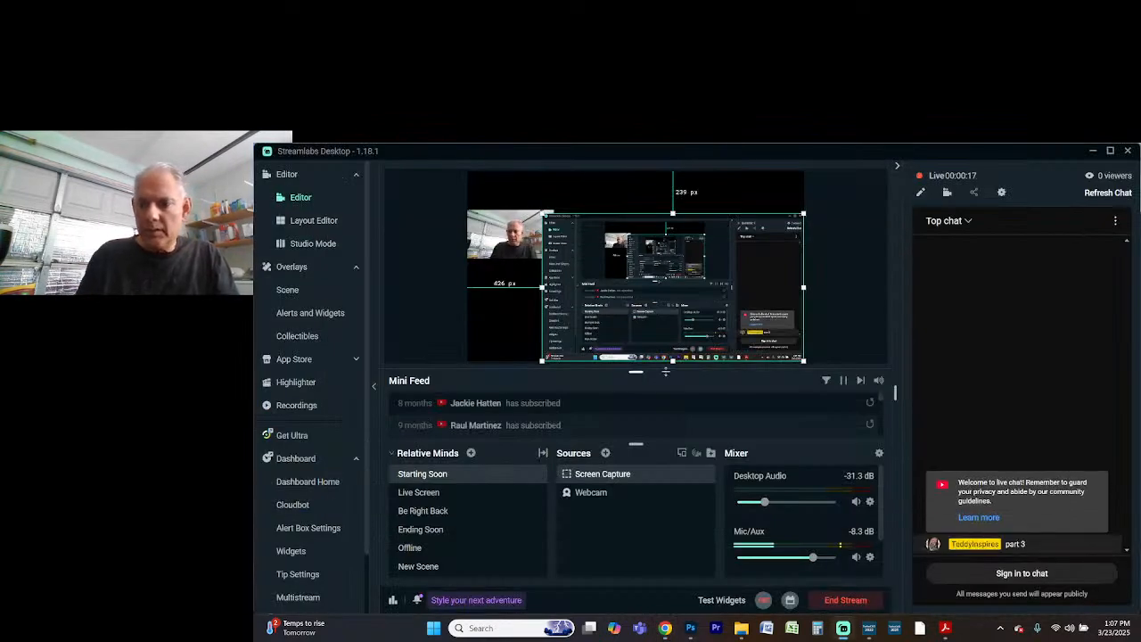
key("alt+Tab")
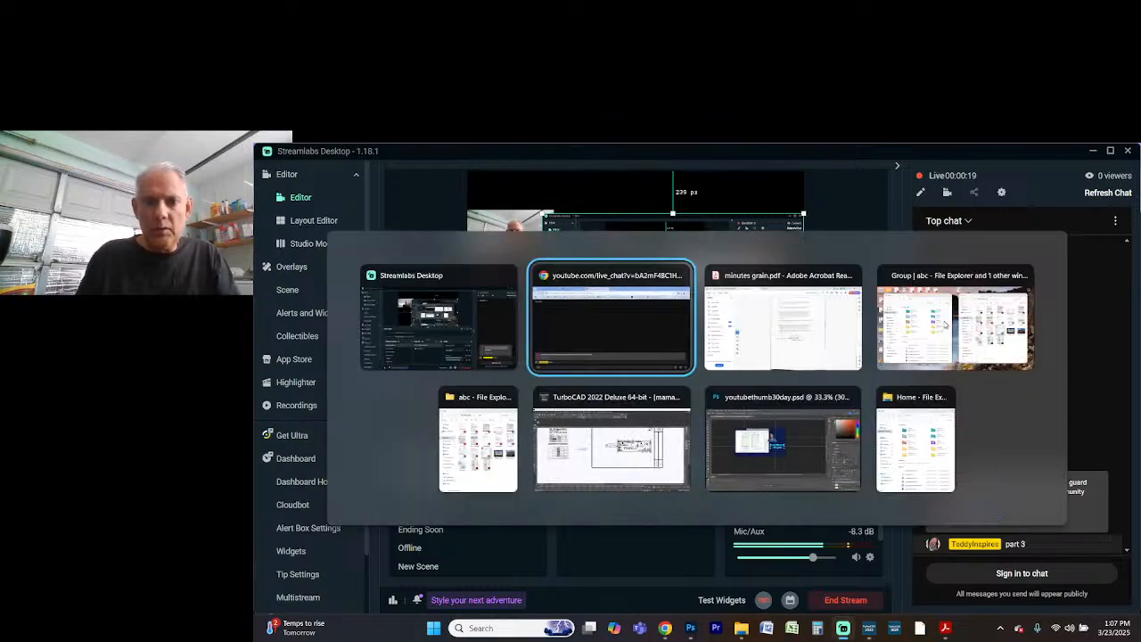
key("alt+Tab")
key("alt+Tab")
key("alt+Tab")
key("alt+Tab")
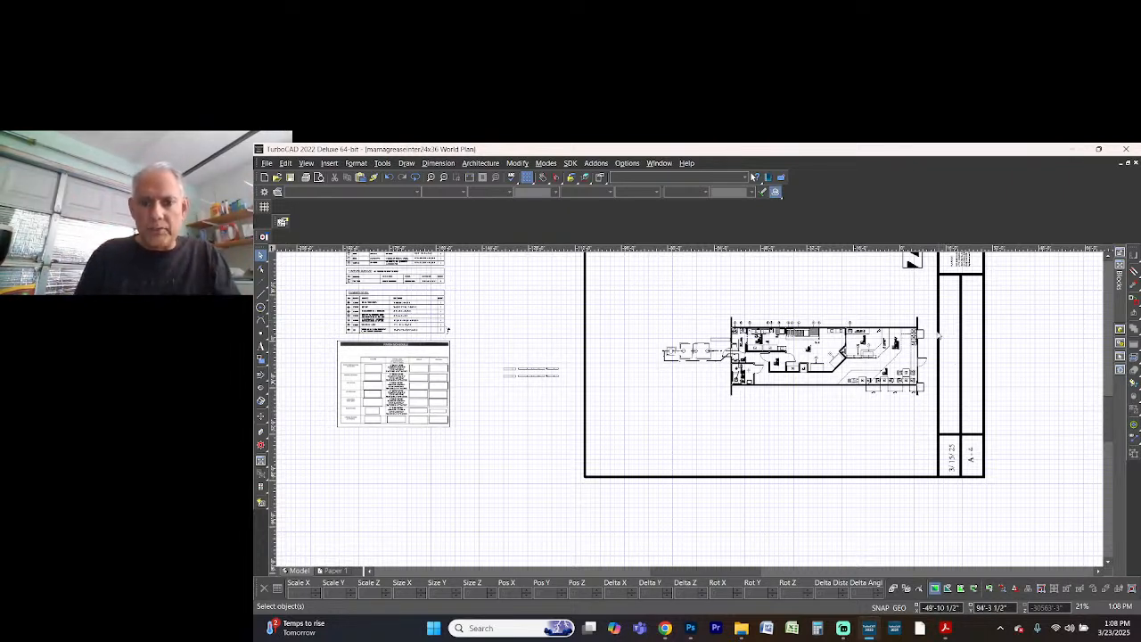
Start inserting a picture from a file and browse to the pap folder on the Desktop
scroll(699, 397, "up", 2)
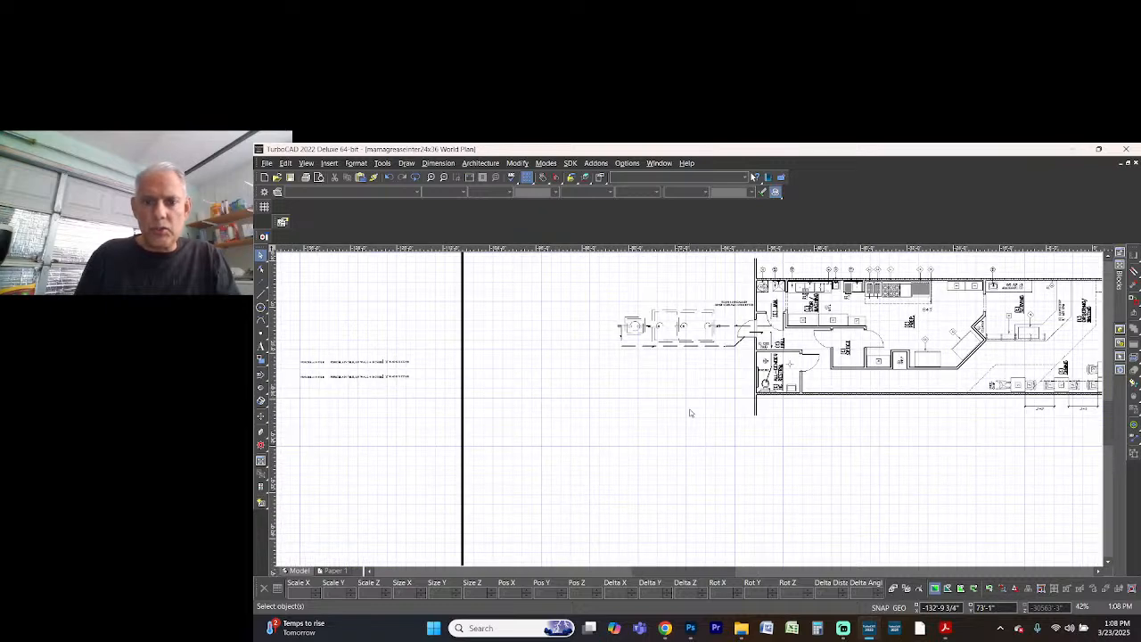
left_click(329, 163)
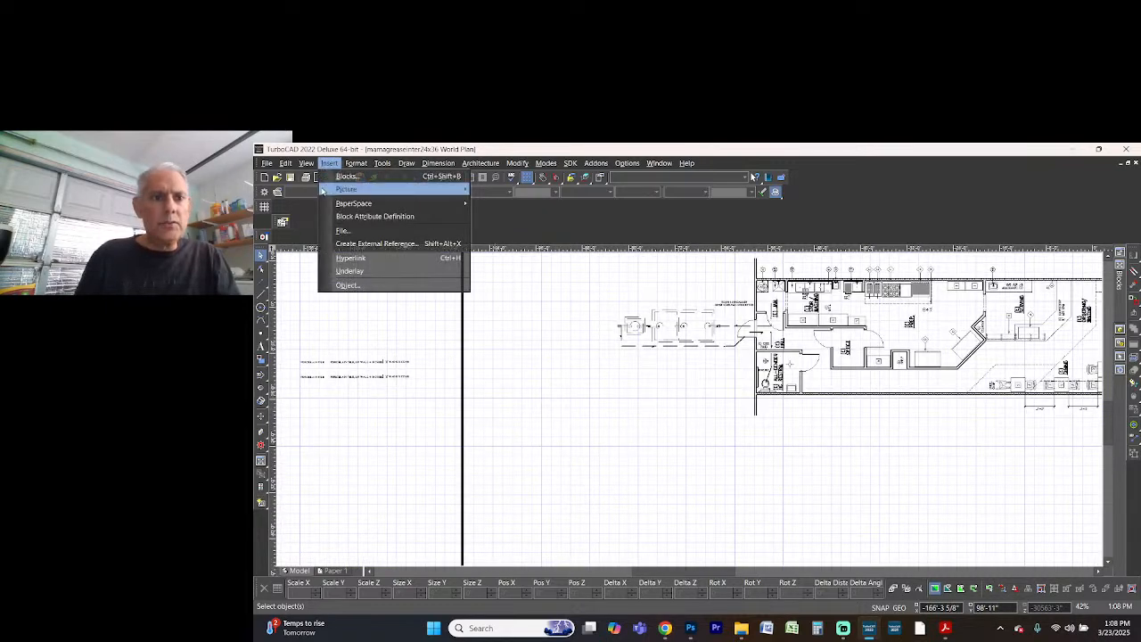
mouse_move(383, 189)
left_click(503, 190)
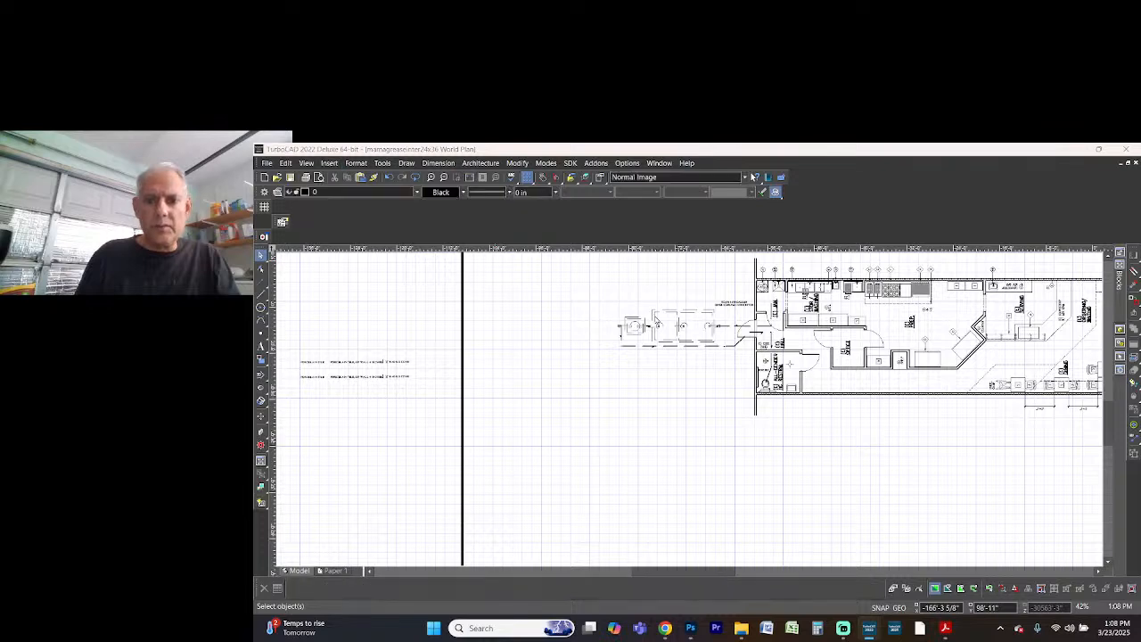
left_click(505, 348)
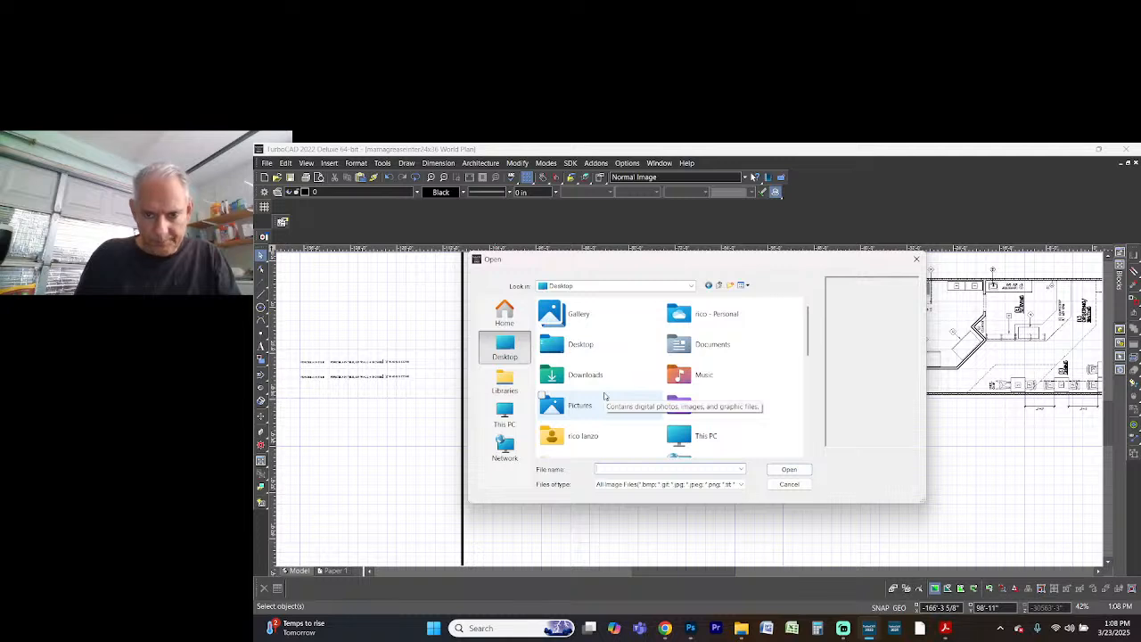
double_click(581, 341)
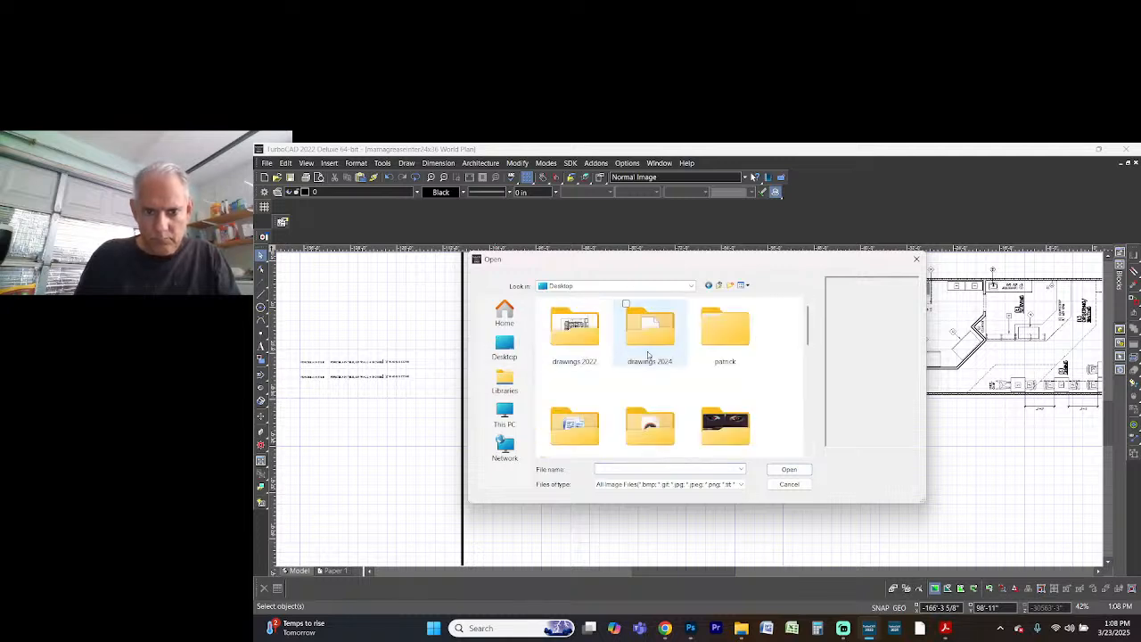
left_click(654, 354)
key("s")
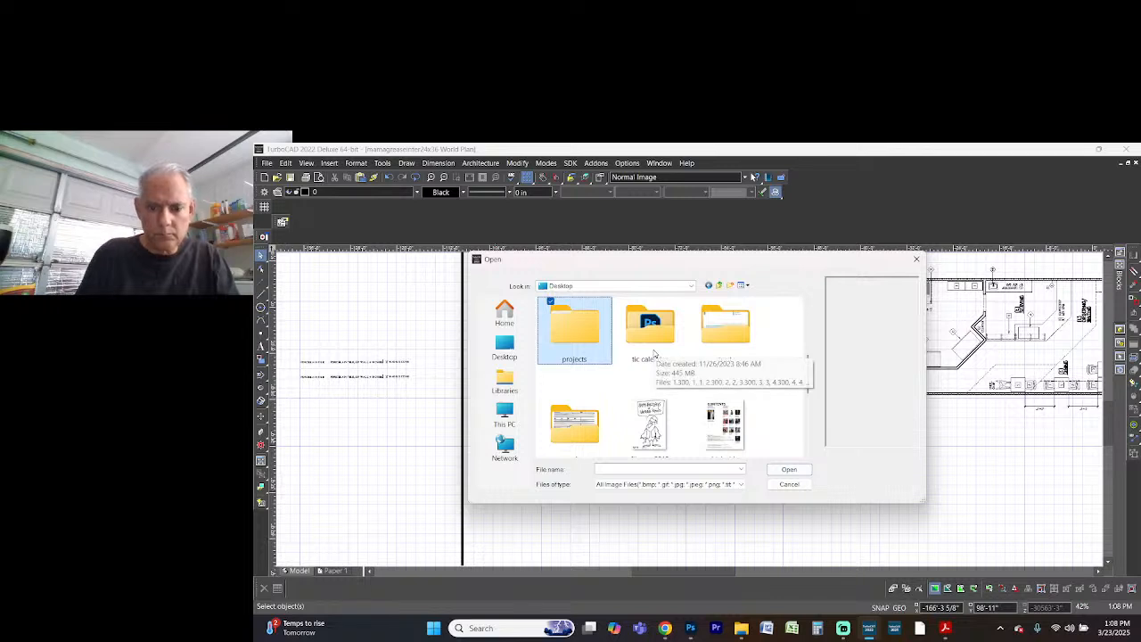
key("p")
key("e")
key("Return")
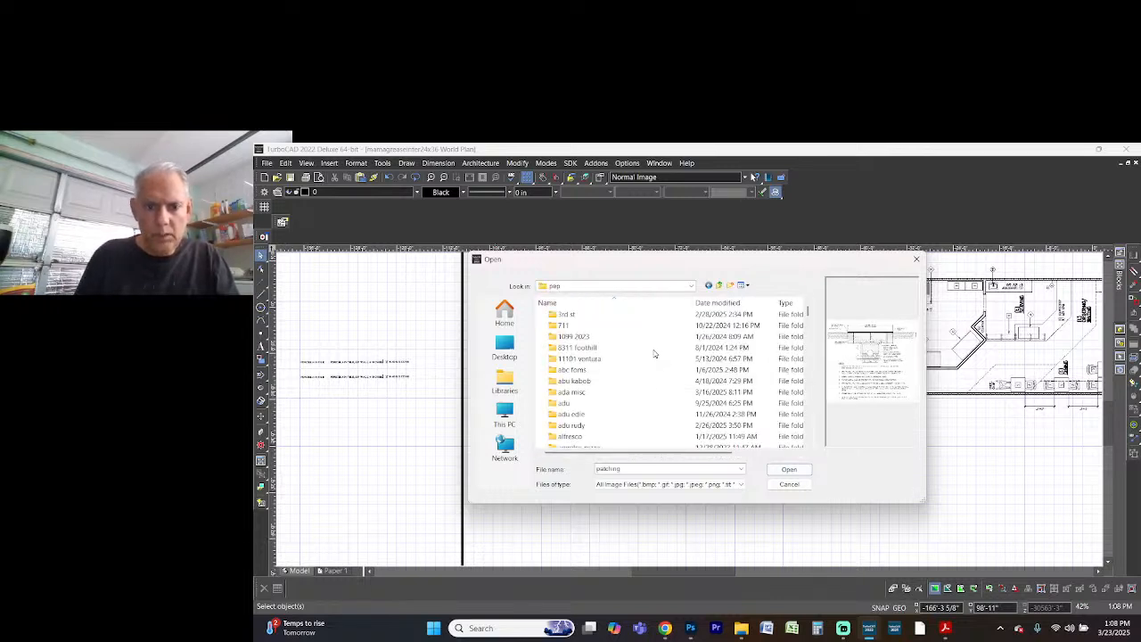
Choose the image "grease int jensen320-1500 copy" from the industrial waste folder for insertion
left_click(621, 362)
key("i")
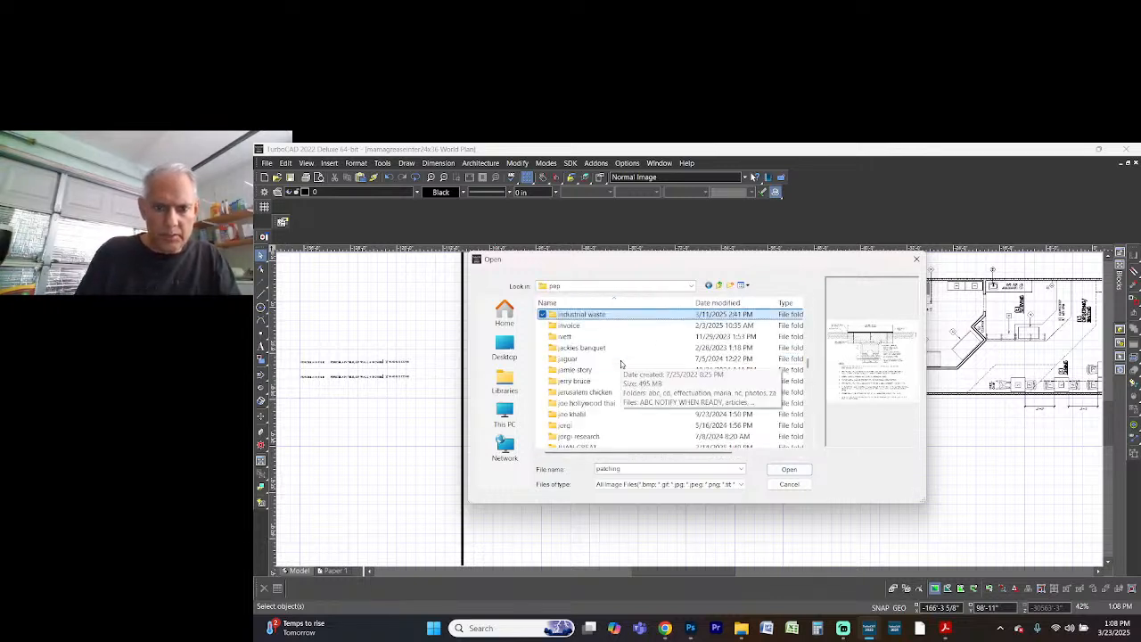
key("Return")
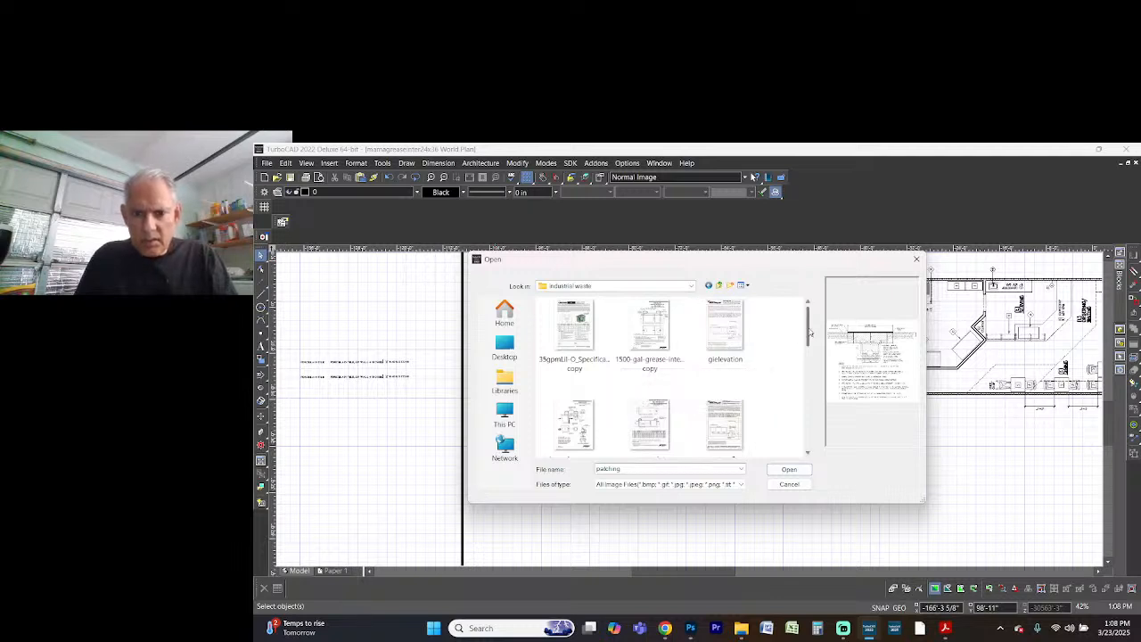
left_click_drag(810, 331, 808, 345)
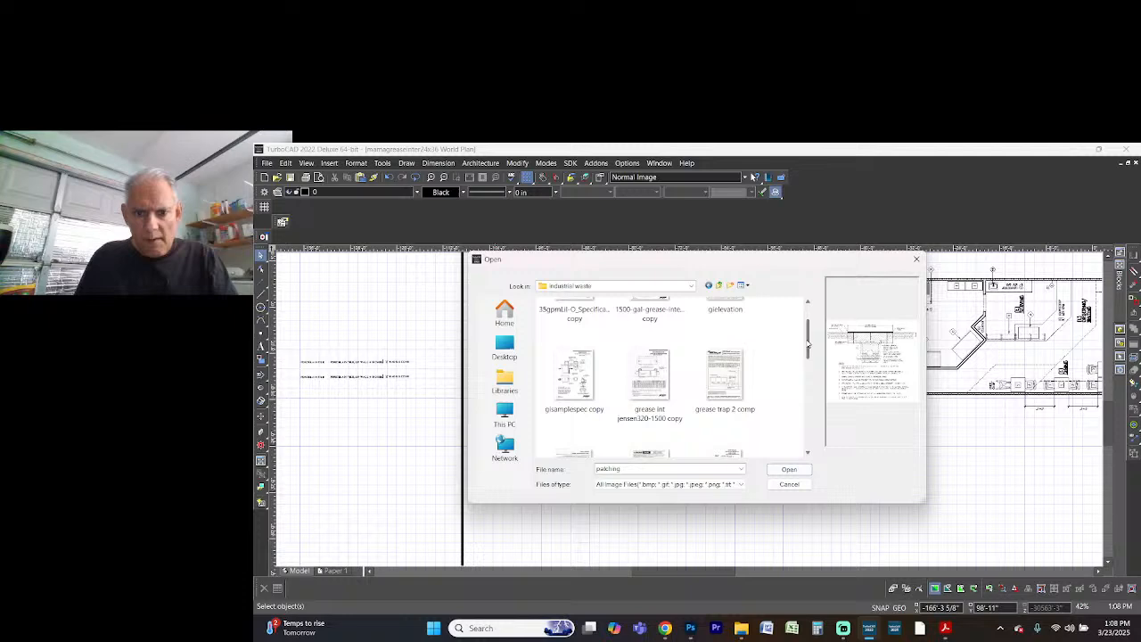
double_click(652, 395)
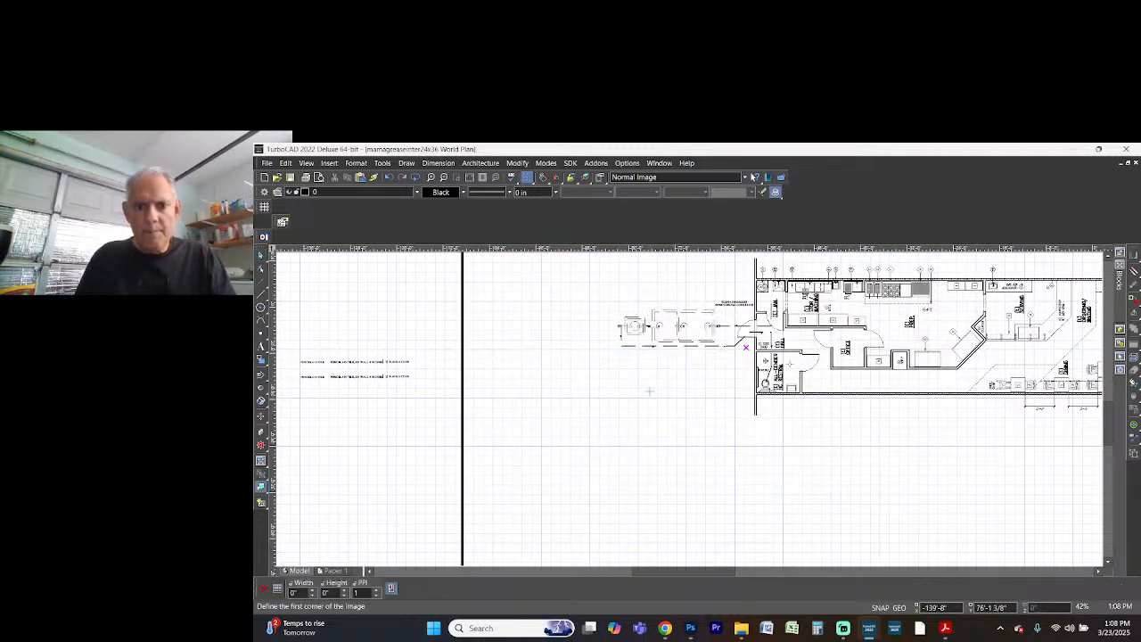
Place the image below the grease interceptor layout on sheet A-4, about 20'-6" wide and 26'-7" high
left_click(631, 396)
scroll(710, 479, "down", 2)
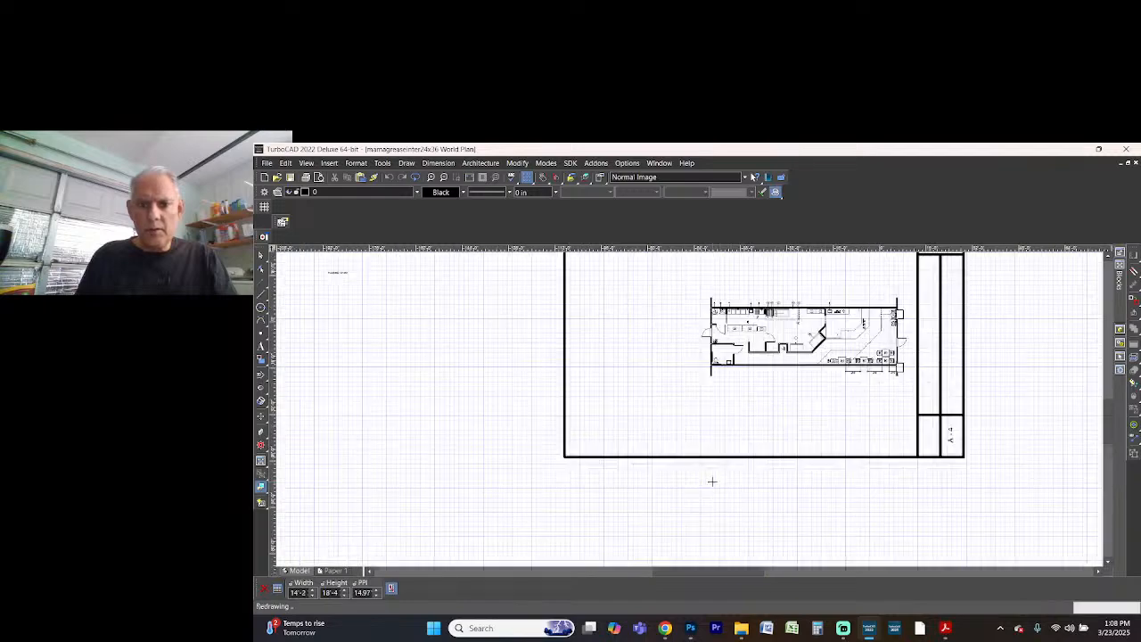
left_click(708, 419)
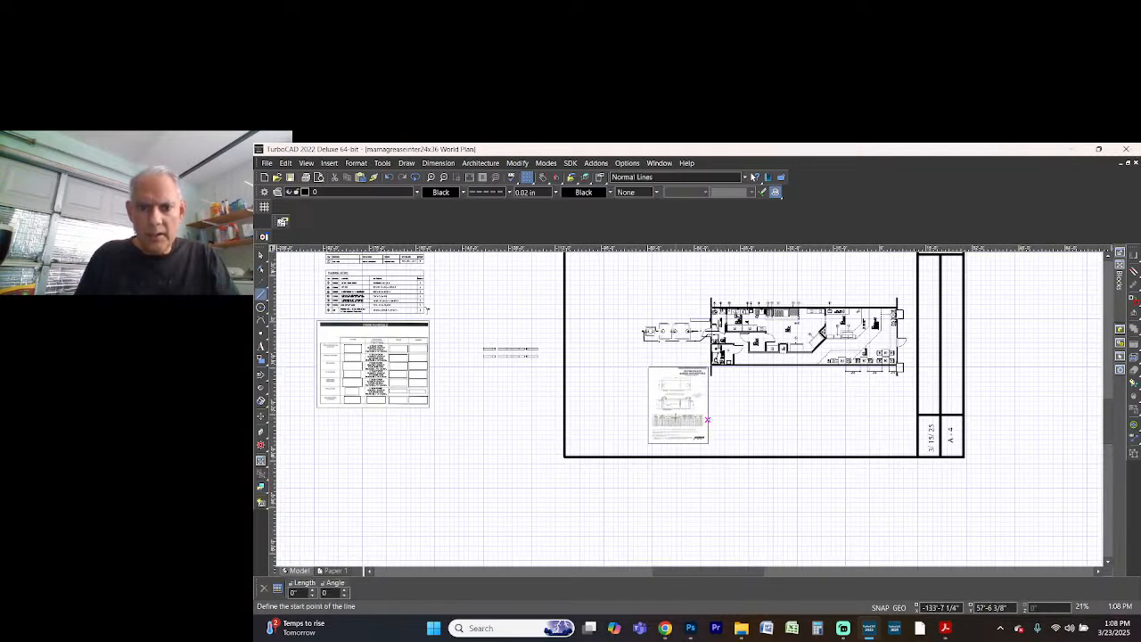
key("Escape")
Move the inserted interceptor spec sheet about 7' left and 4' up, away from the restroom wall
scroll(691, 414, "up", 6)
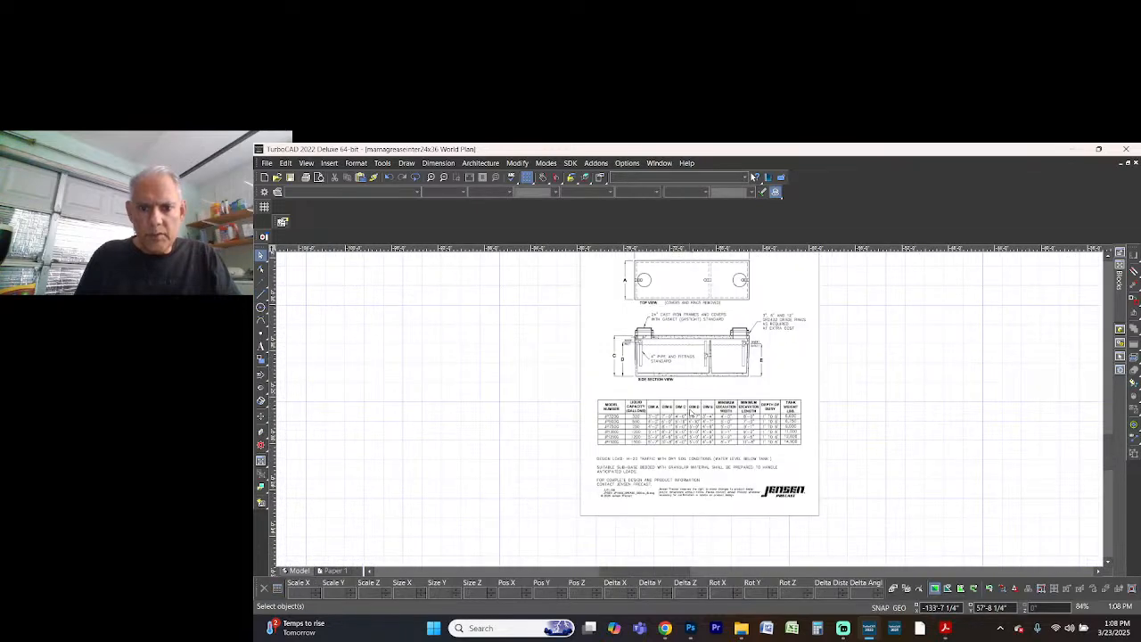
scroll(691, 414, "down", 6)
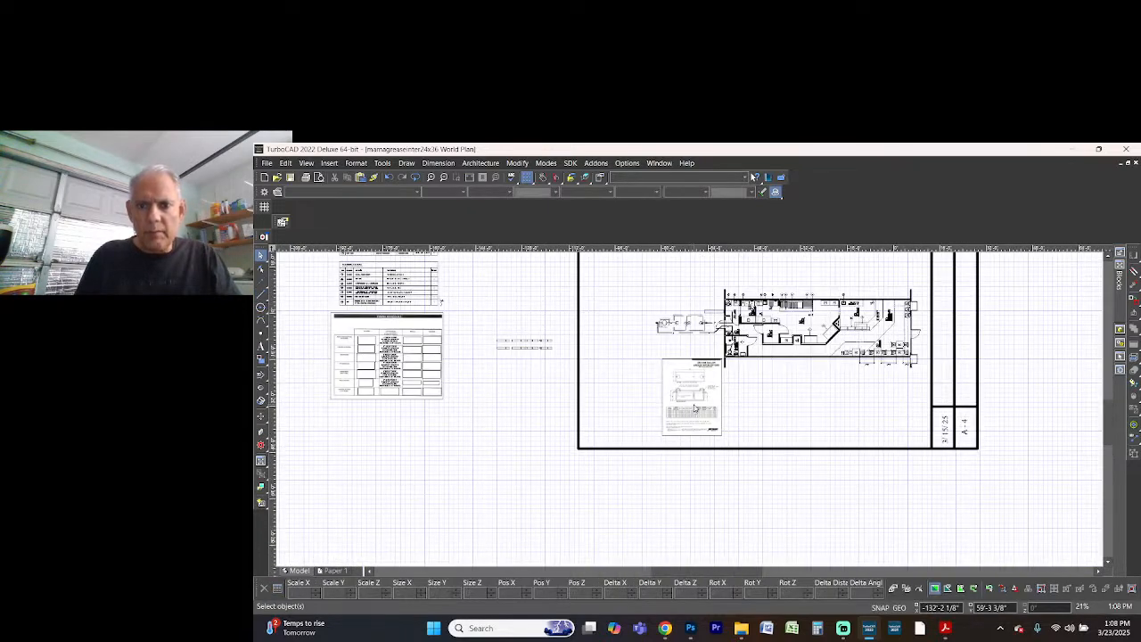
scroll(689, 413, "down", 2)
scroll(692, 413, "up", 2)
left_click(682, 410)
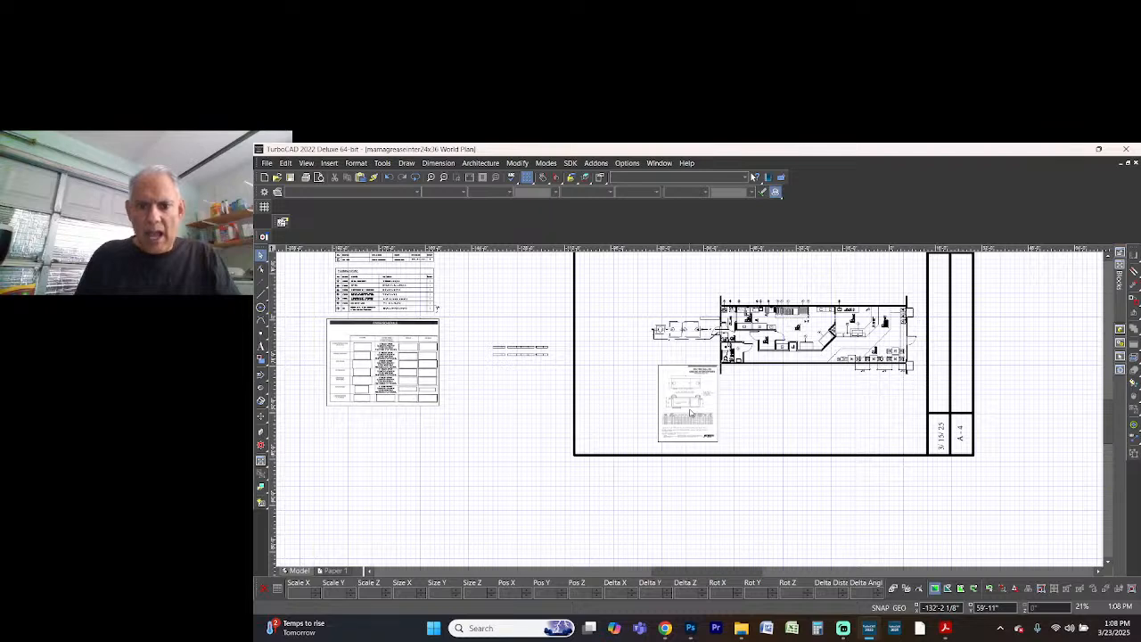
left_click(684, 403)
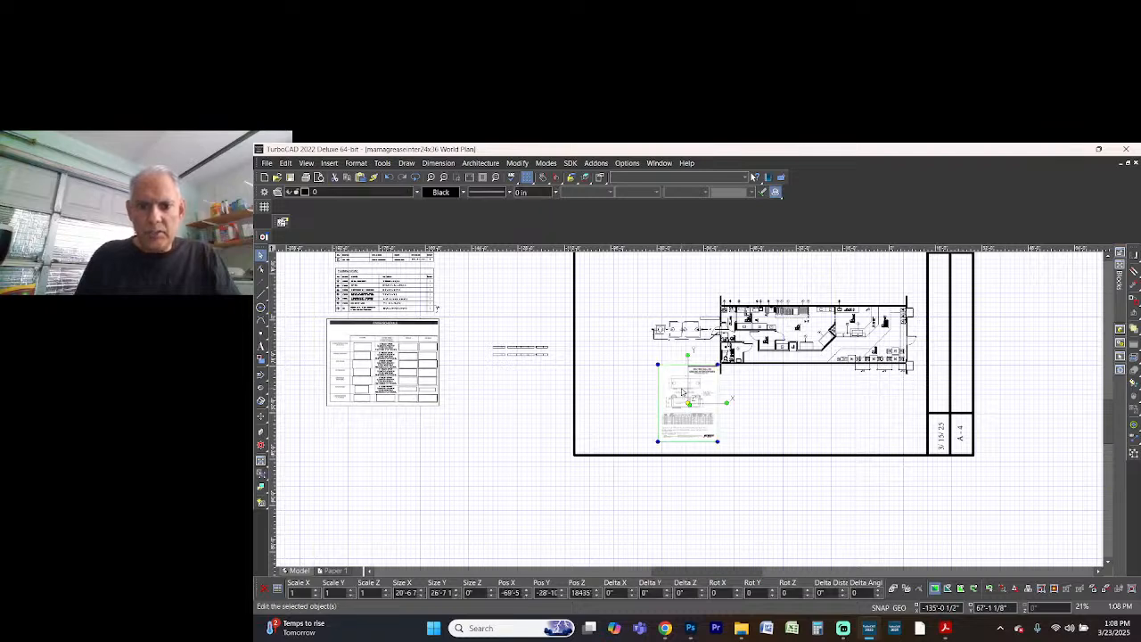
scroll(691, 390, "up", 4)
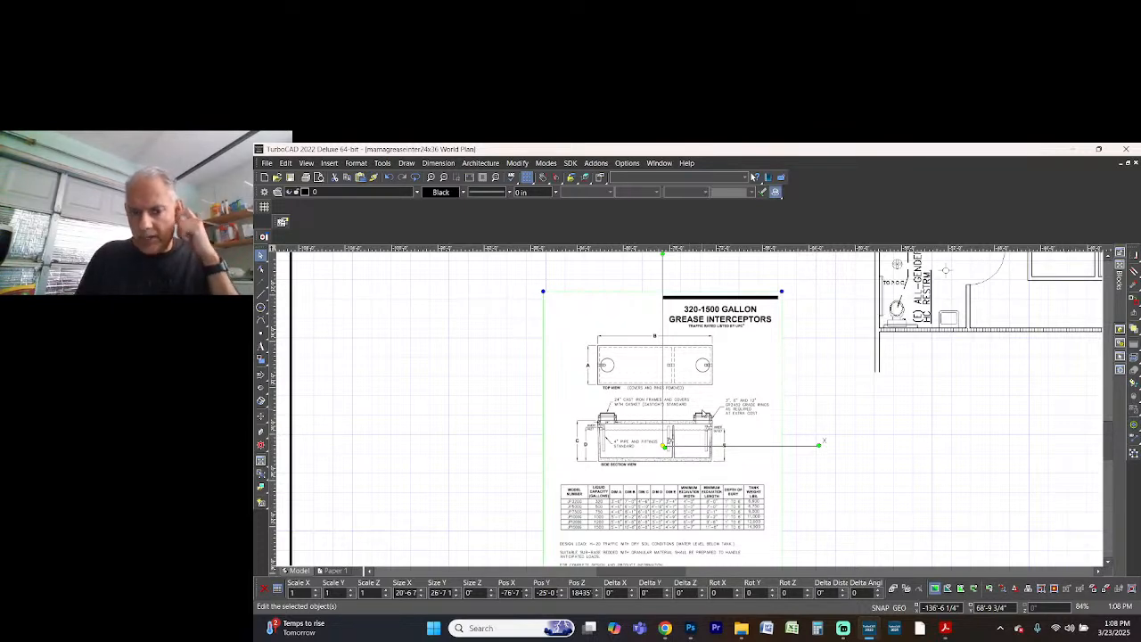
Examine the side section view and the model dimension table on the spec sheet, and deselect the image
scroll(696, 416, "up", 1)
scroll(690, 415, "down", 5)
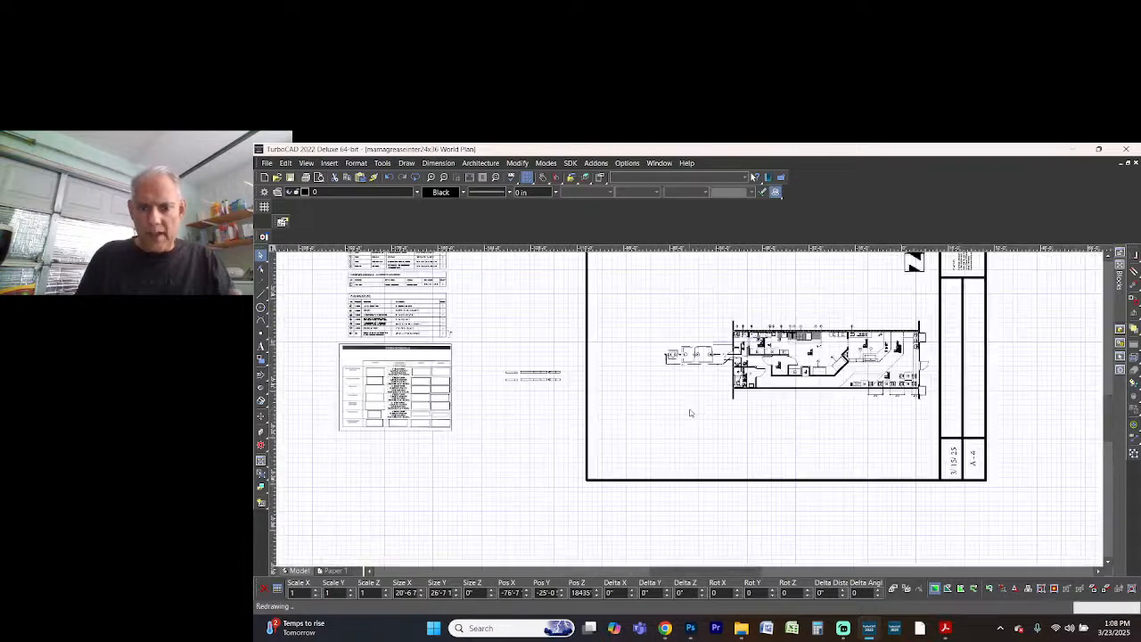
scroll(689, 413, "up", 3)
scroll(691, 413, "up", 1)
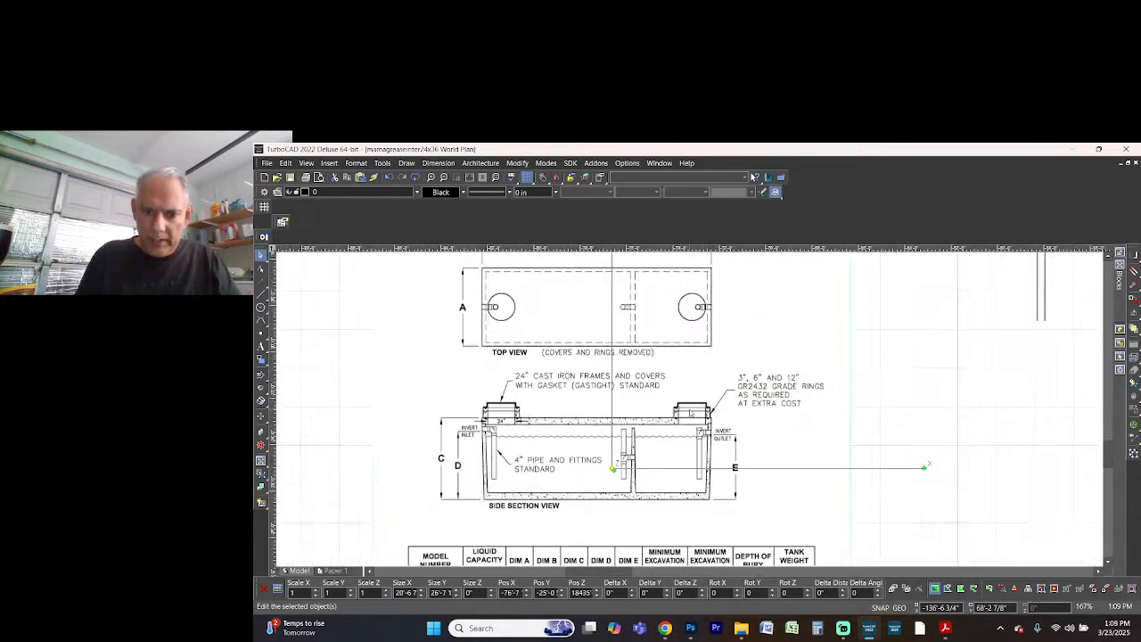
scroll(823, 473, "down", 1)
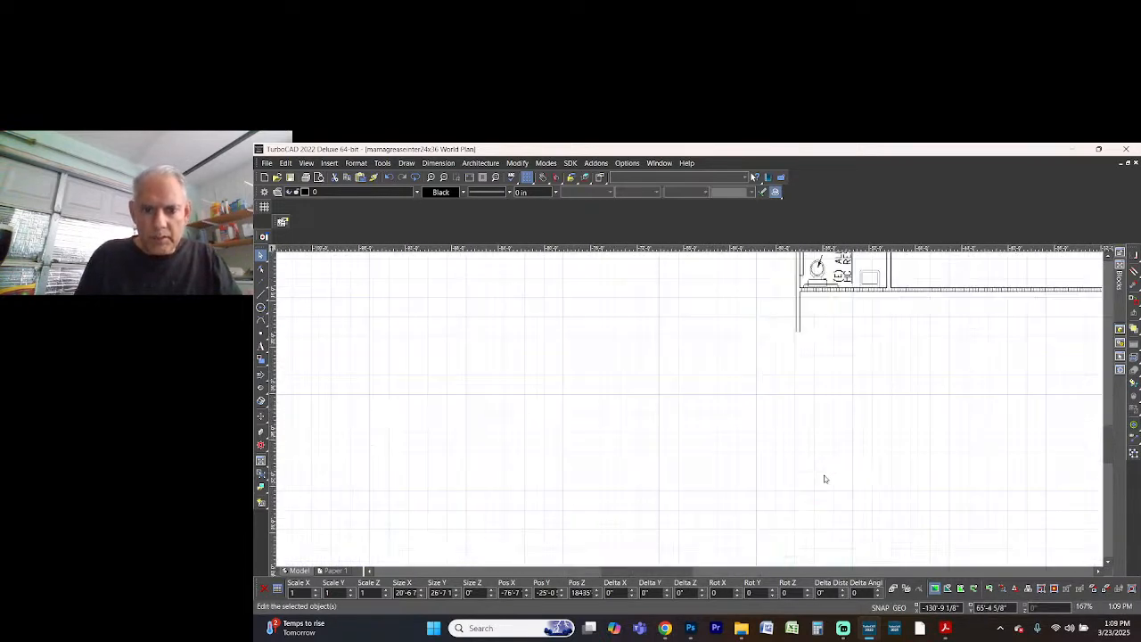
scroll(612, 520, "up", 1)
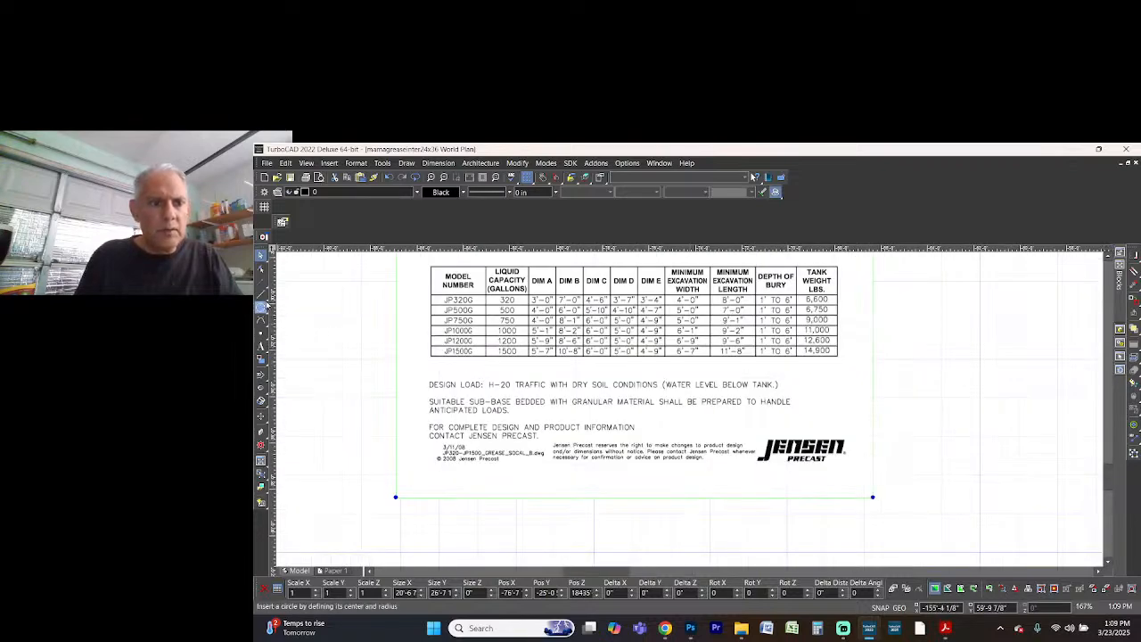
mouse_move(261, 295)
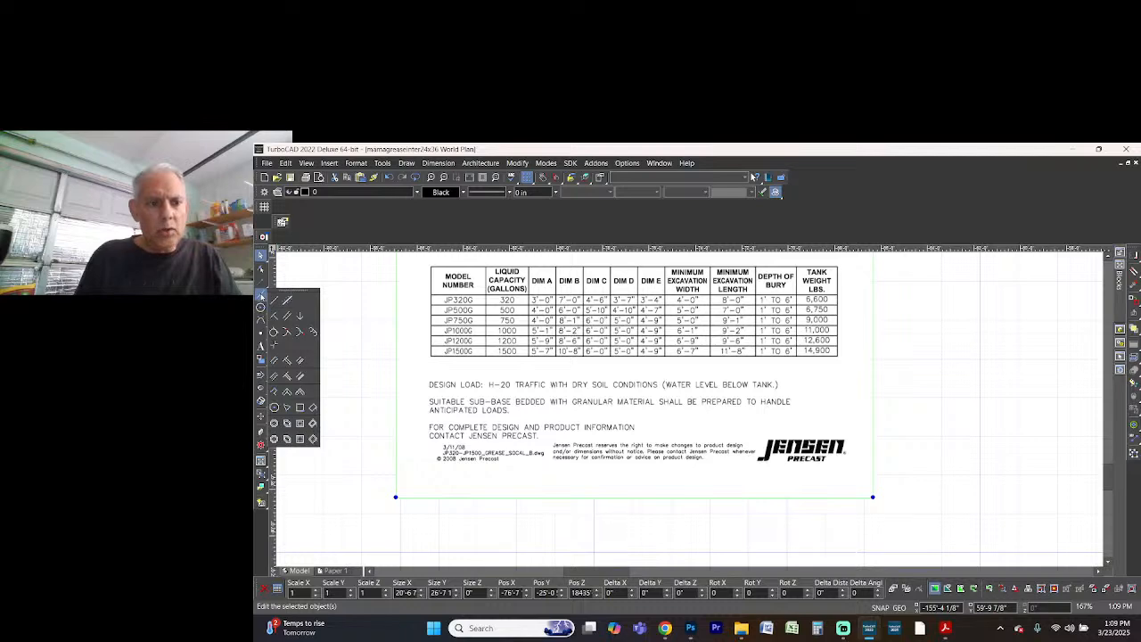
left_click(357, 300)
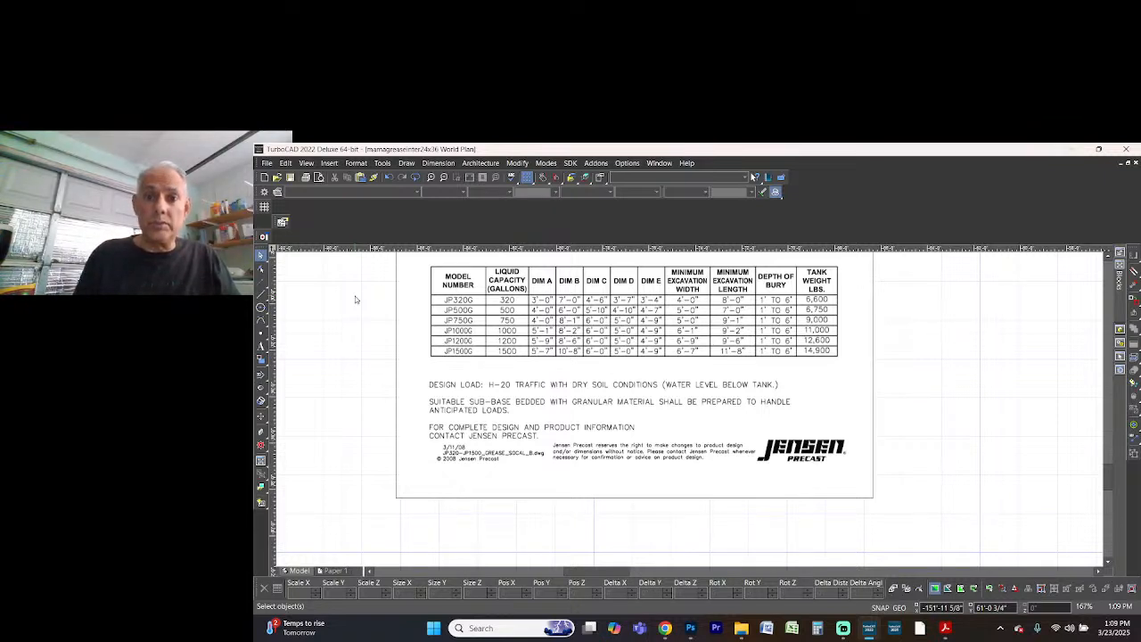
Prepare a rectangle with a continuous line pattern and a line width of 0.05 in
left_click(262, 295)
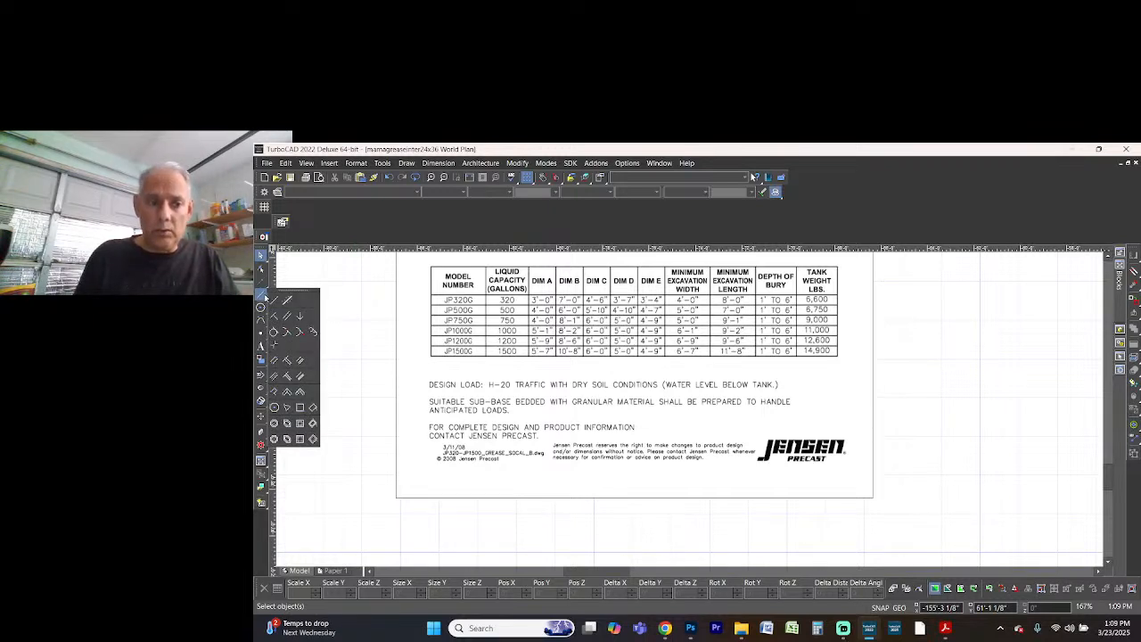
left_click(344, 338)
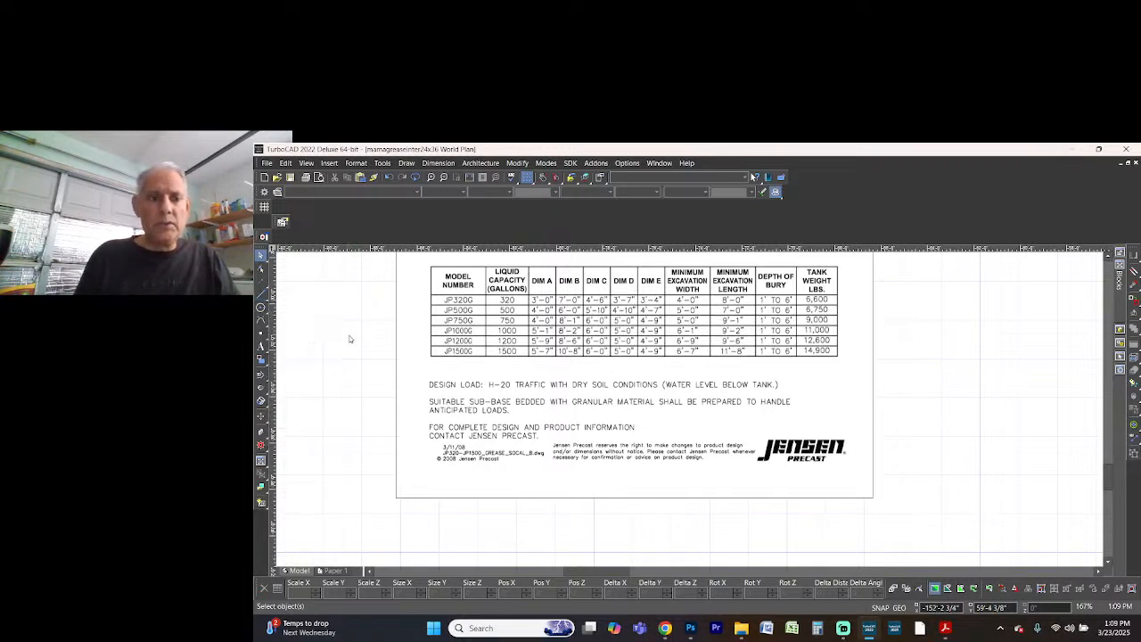
left_click(262, 292)
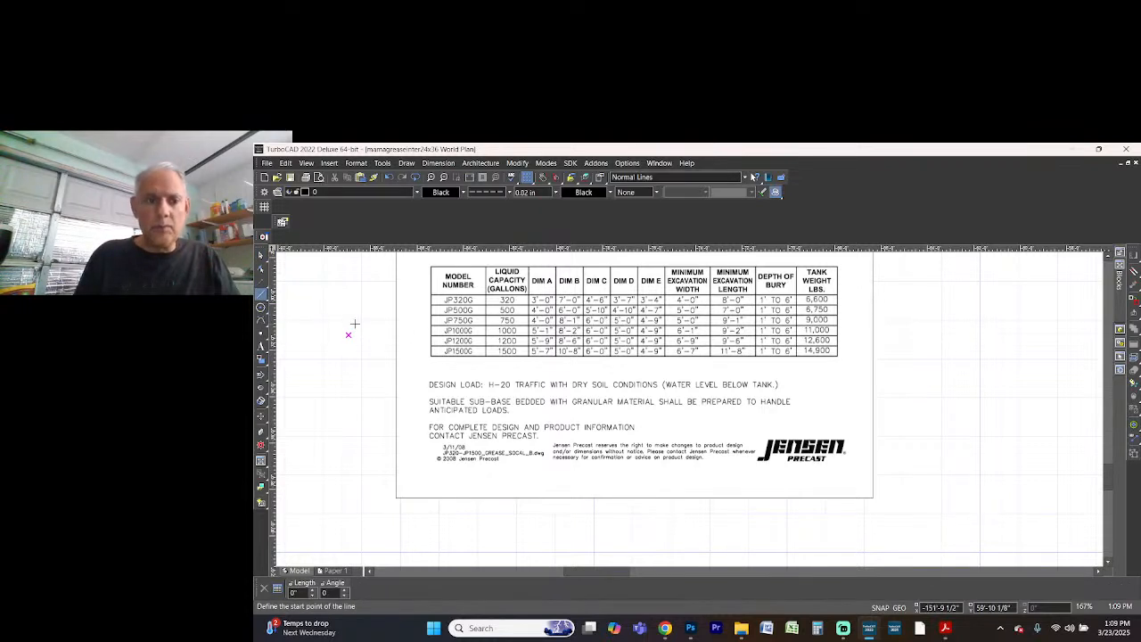
left_click(262, 293)
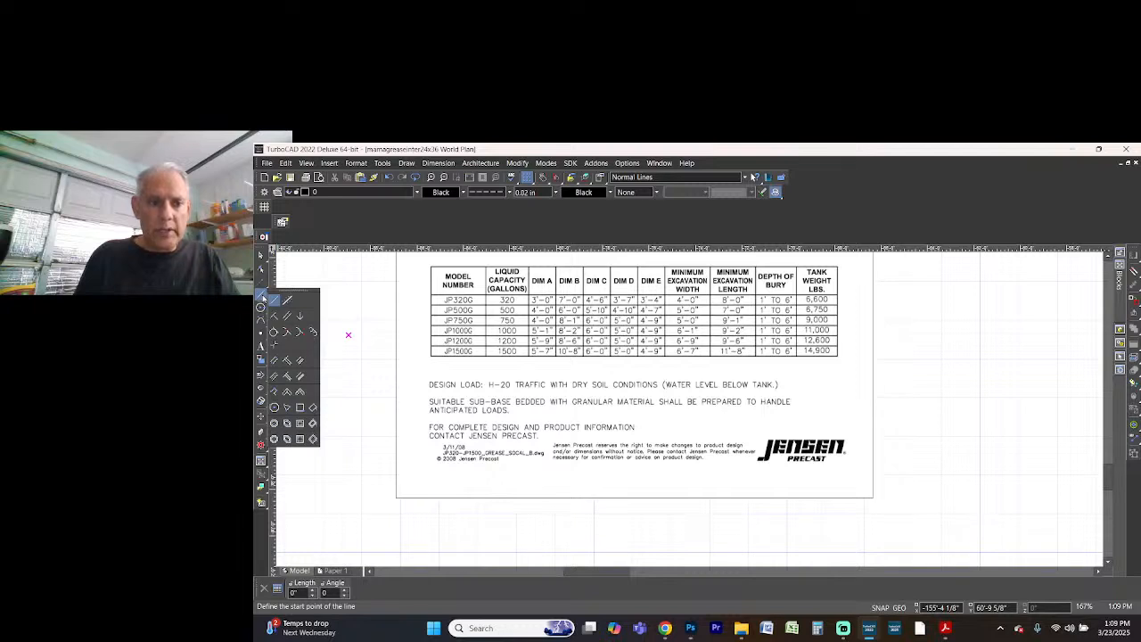
left_click(300, 406)
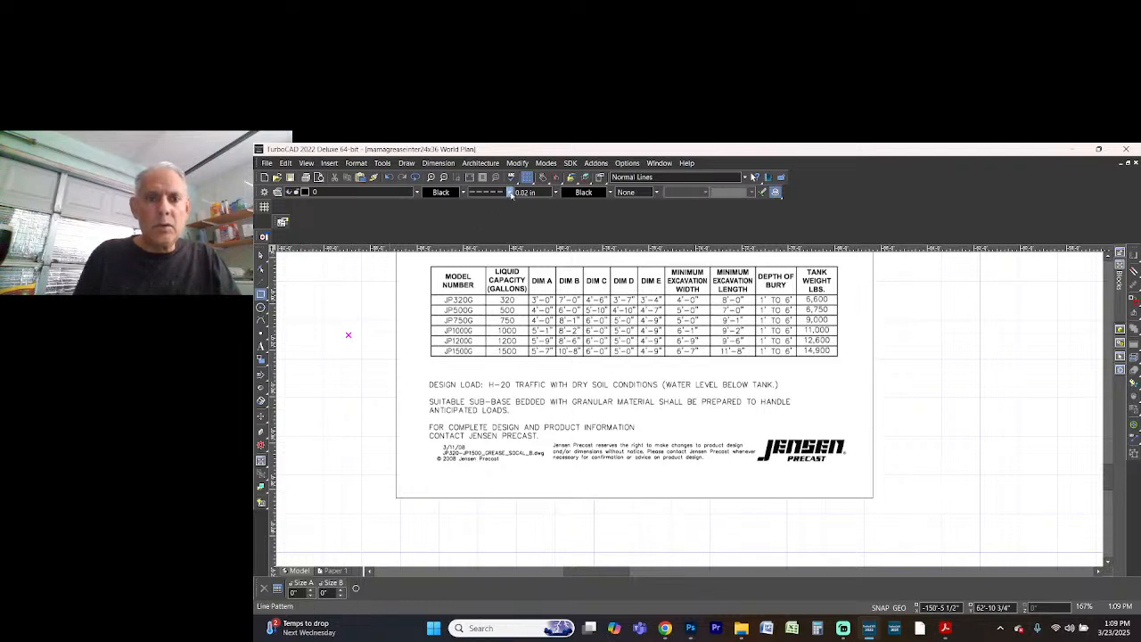
left_click(509, 193)
left_click(506, 206)
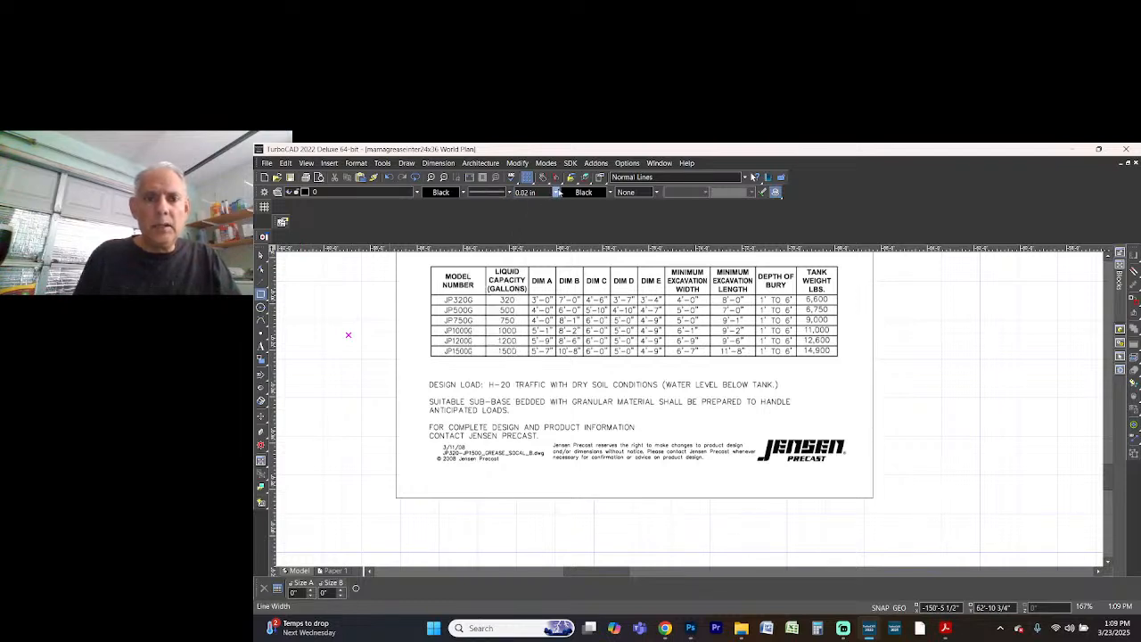
left_click(556, 193)
left_click(527, 238)
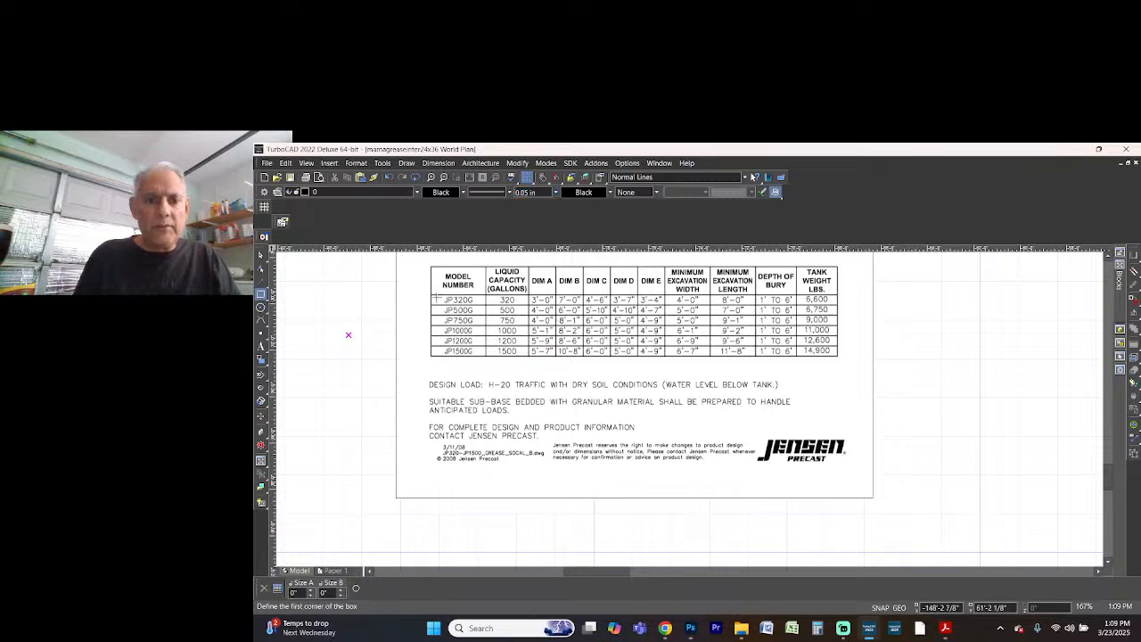
Draw a rectangle about 18'-11" wide and 1'-1" high around the JP1500G row of the spec sheet's table
left_click(414, 342)
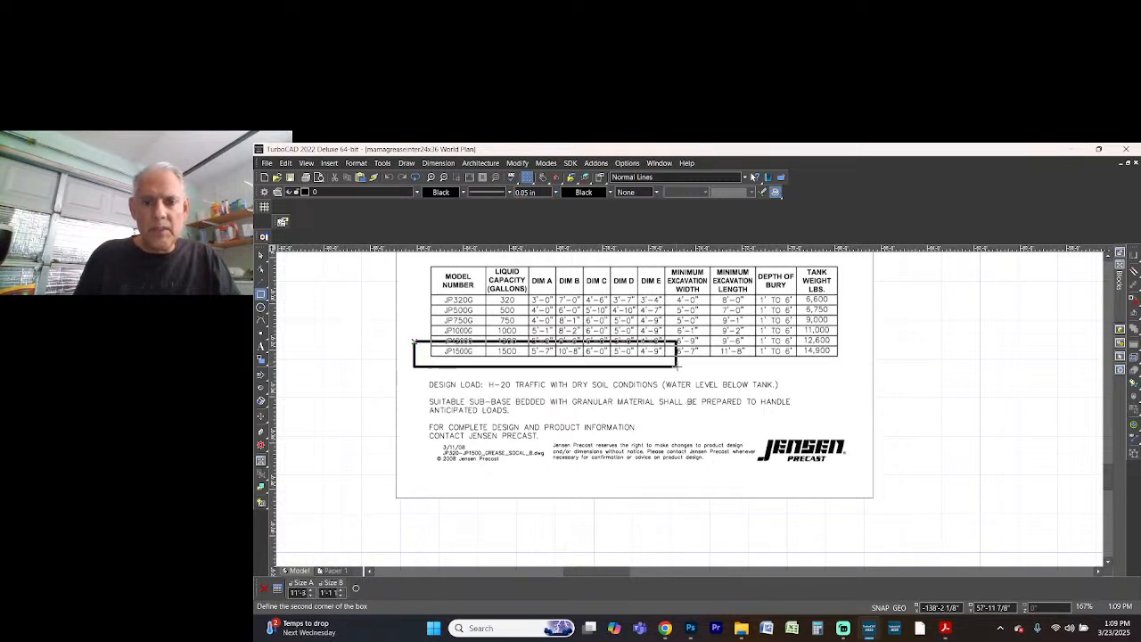
left_click(853, 366)
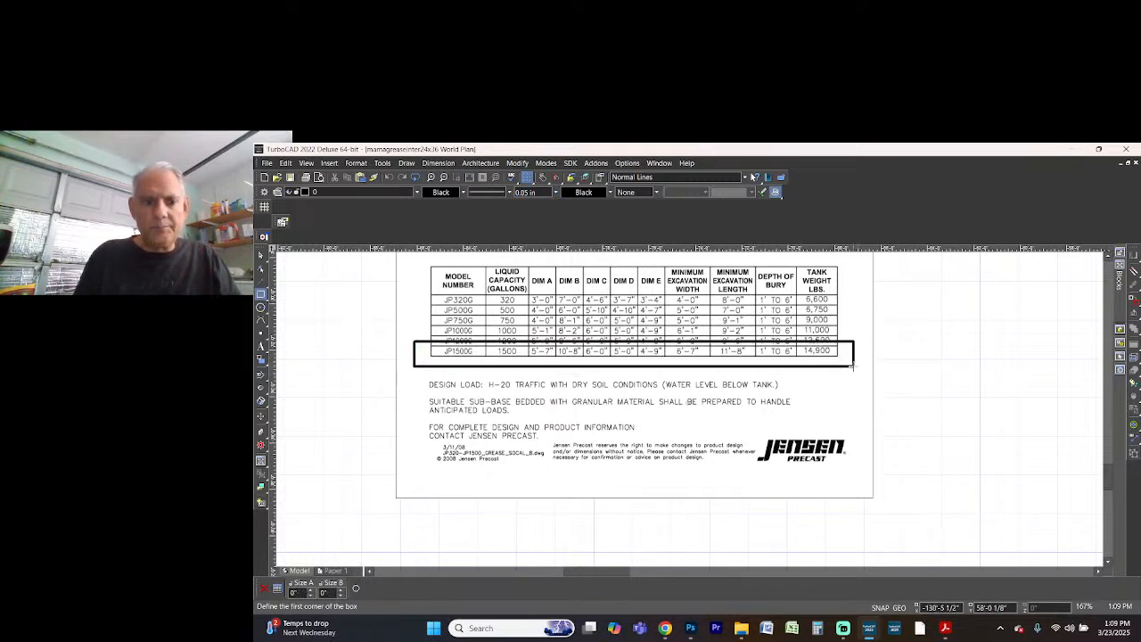
scroll(634, 424, "down", 3)
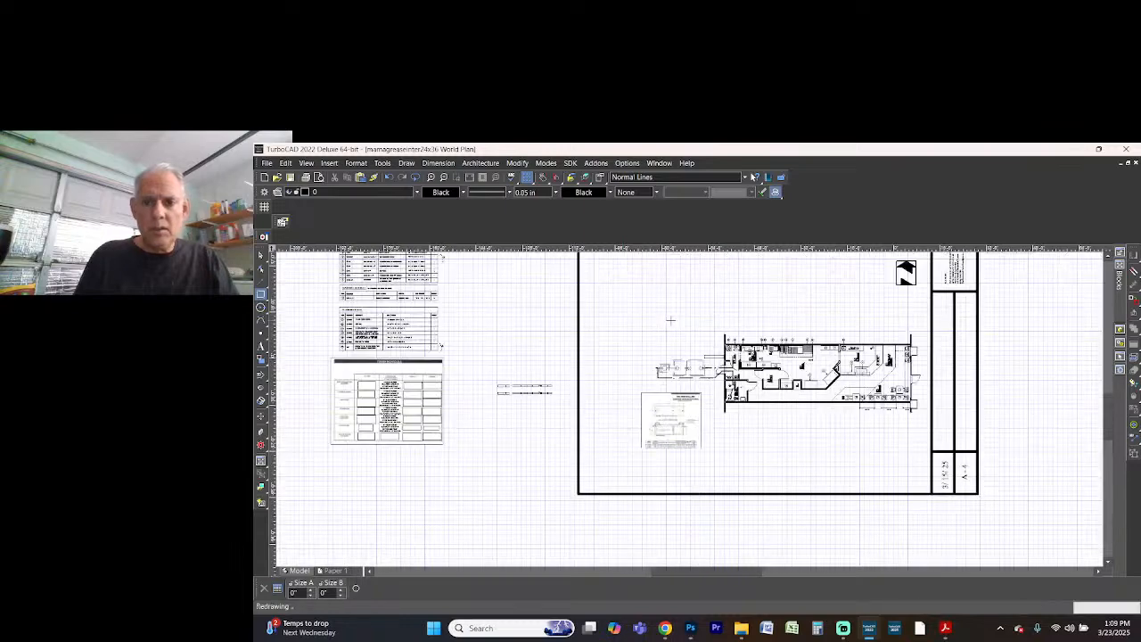
scroll(617, 385, "down", 1)
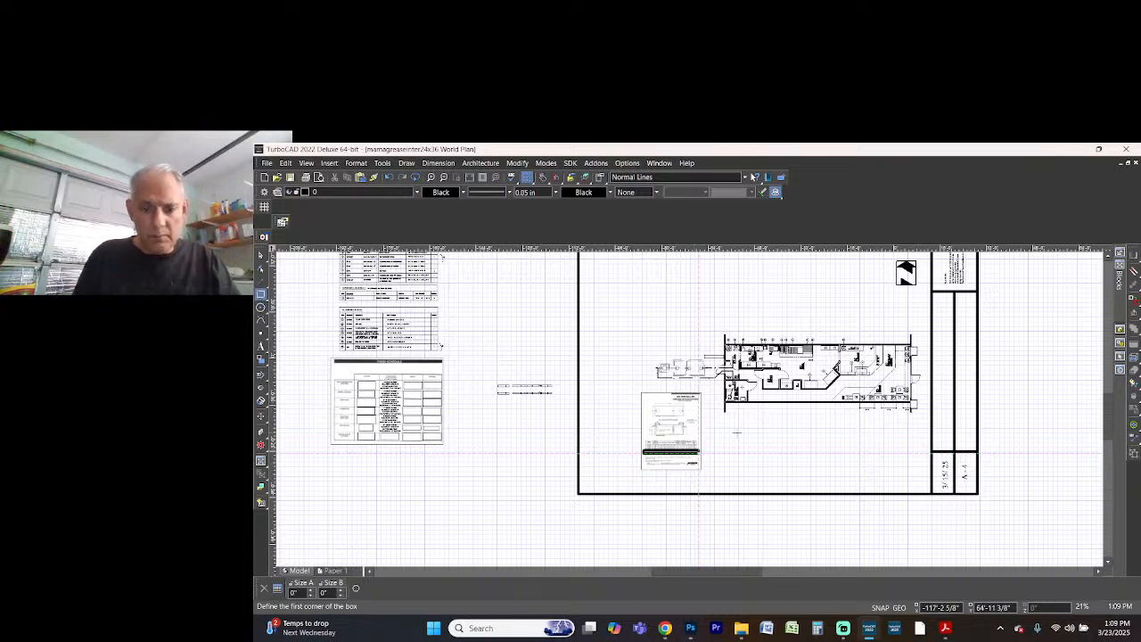
key("Escape")
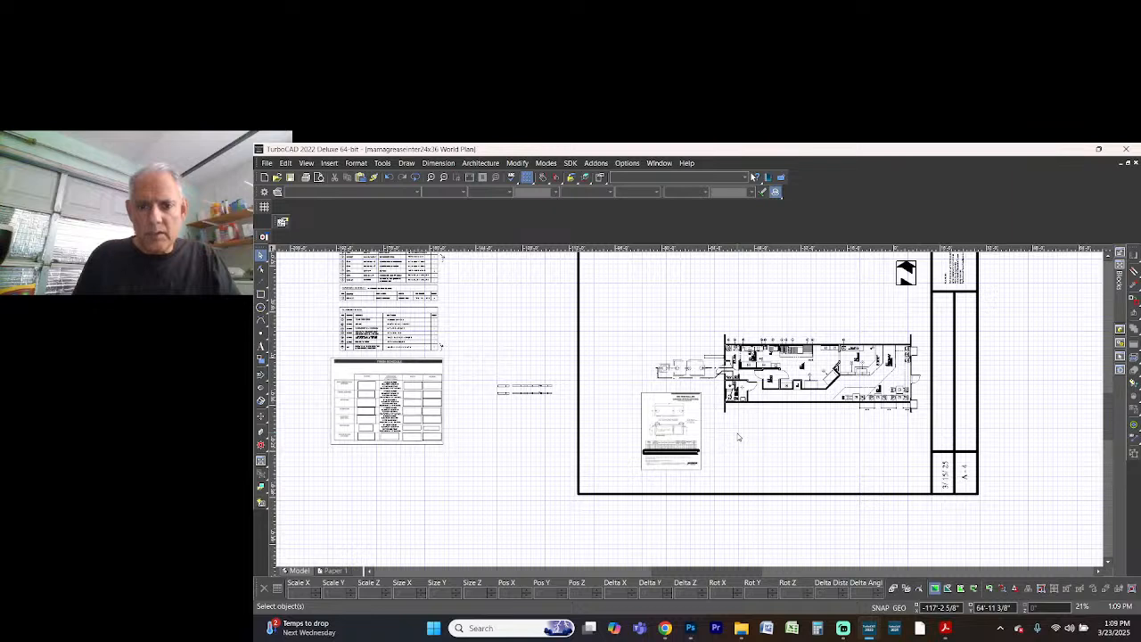
Move the spec sheet with its rectangle about 49' up, above the interceptor layout, and the floor plan with that layout about 9' down
left_click_drag(614, 382, 719, 476)
scroll(719, 476, "down", 3)
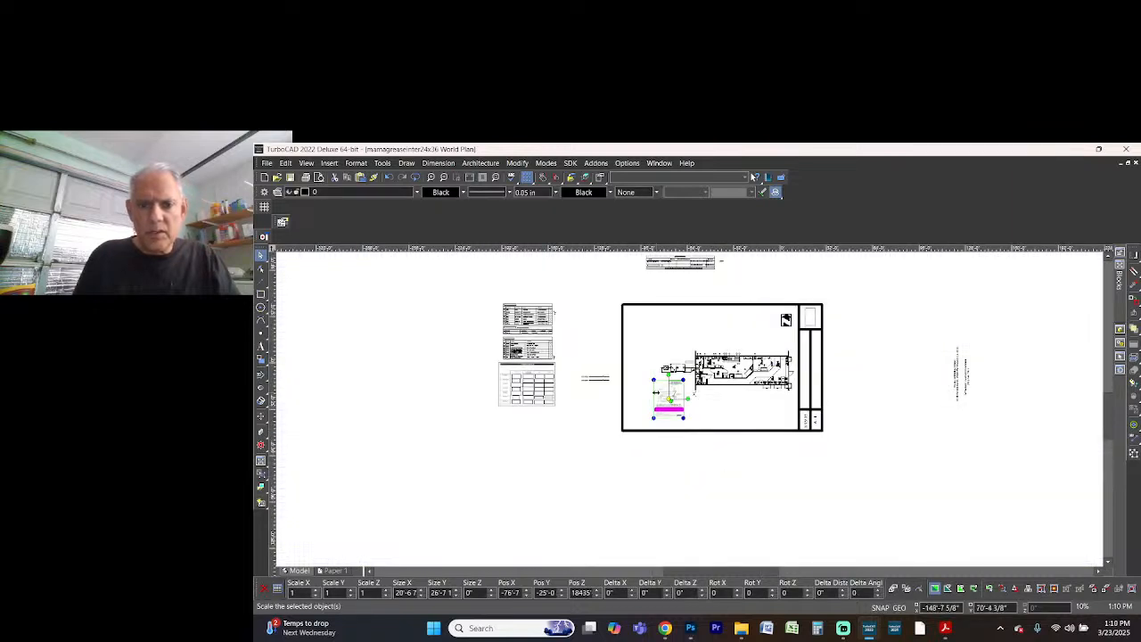
left_click_drag(669, 396, 671, 329)
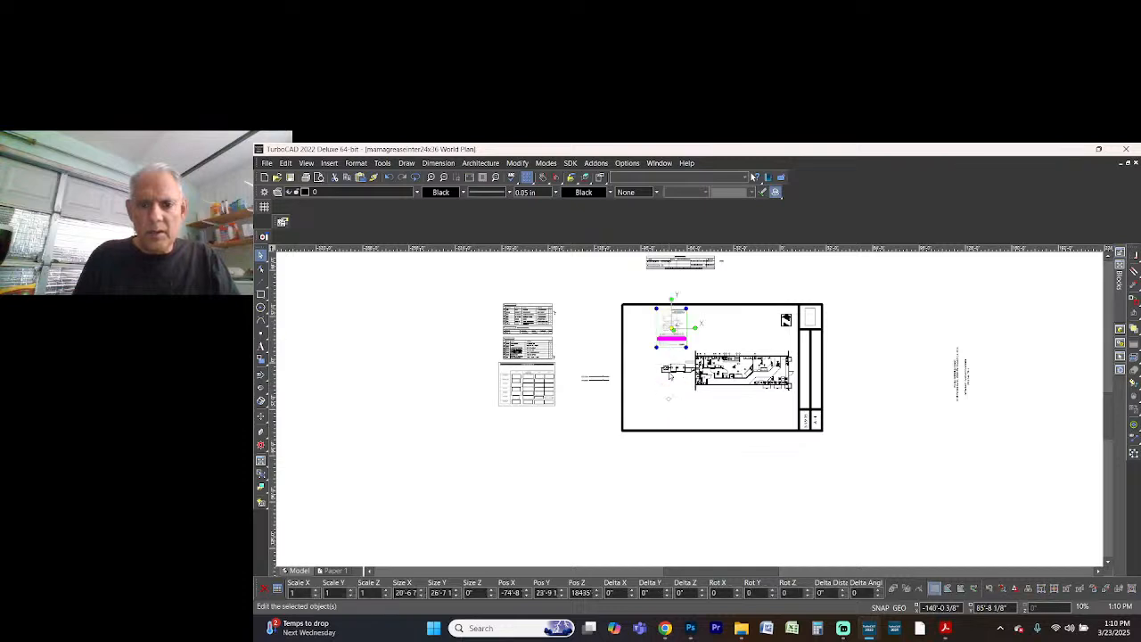
scroll(671, 377, "up", 3)
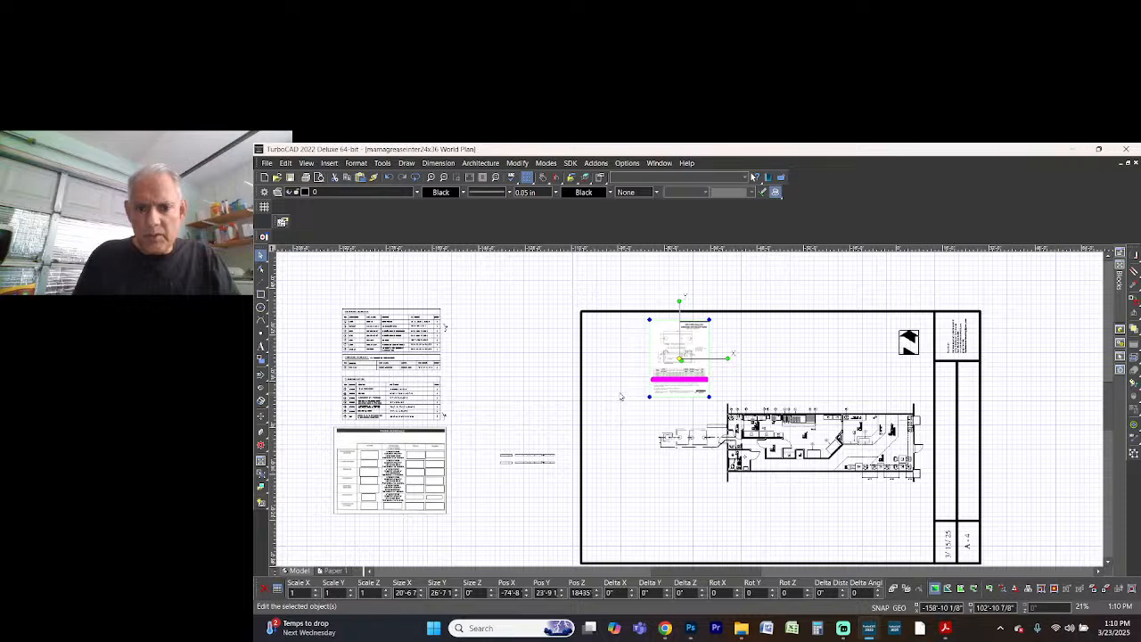
left_click_drag(621, 397, 933, 499)
left_click_drag(791, 443, 790, 469)
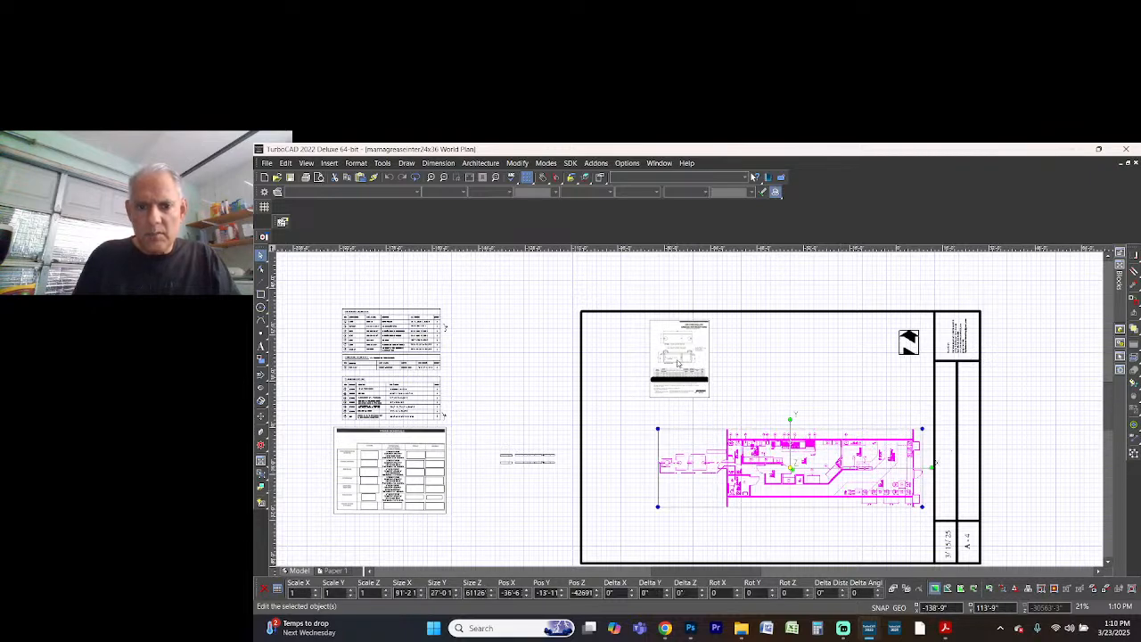
Enlarge only the spec sheet image to about 29'-3" wide and 37'-11" high, keeping it above the interceptor layout
left_click(680, 362)
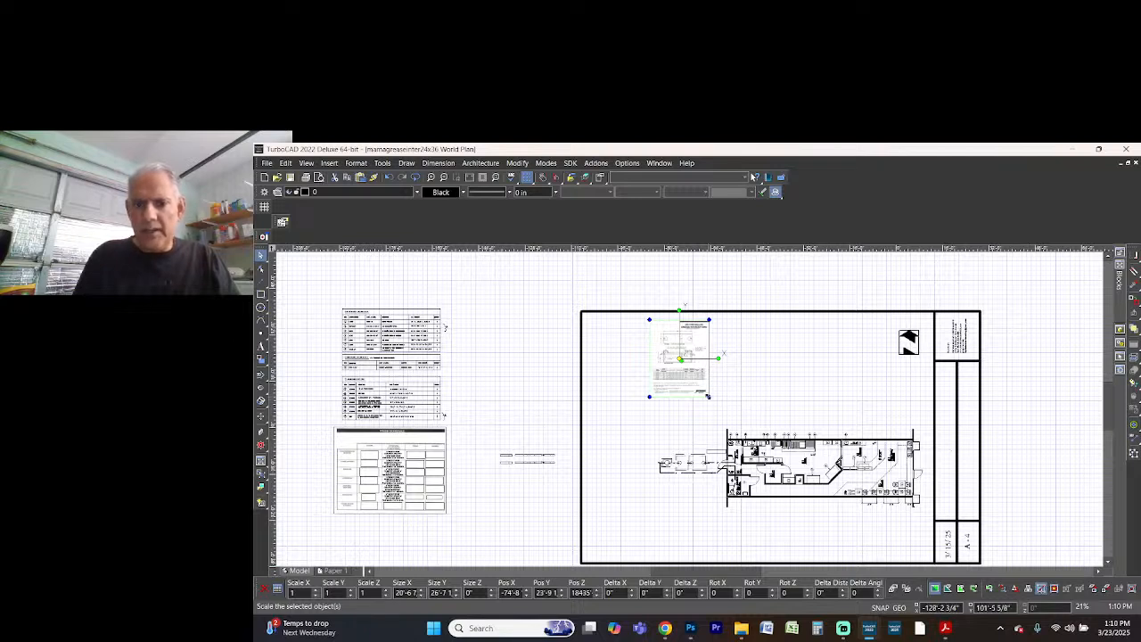
mouse_move(709, 395)
left_mouse_down()
mouse_move(734, 416)
mouse_move(707, 408)
left_mouse_up()
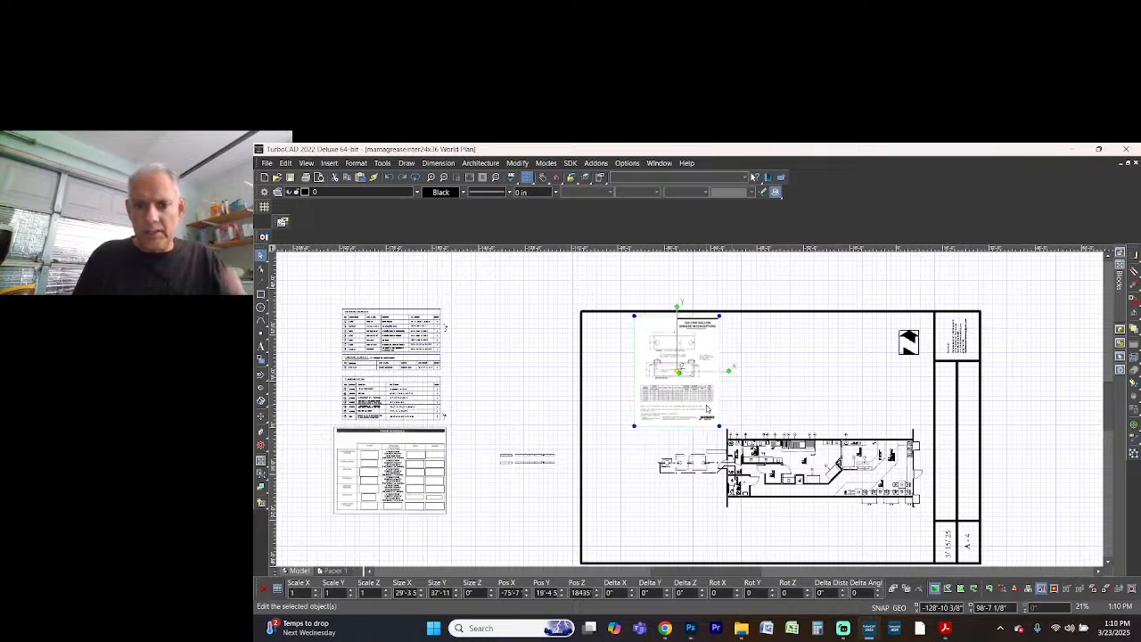
left_click(742, 405)
Move the highlight rectangle about 4' left and 7' down onto the JP1500G row of the enlarged table
scroll(683, 384, "up", 2)
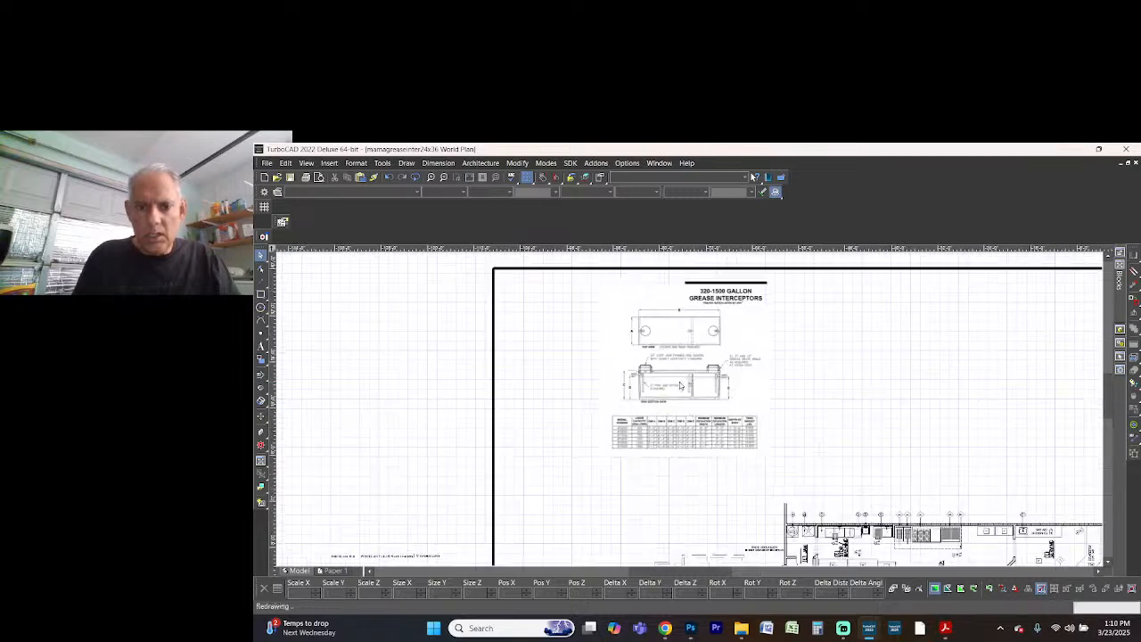
scroll(697, 435, "up", 2)
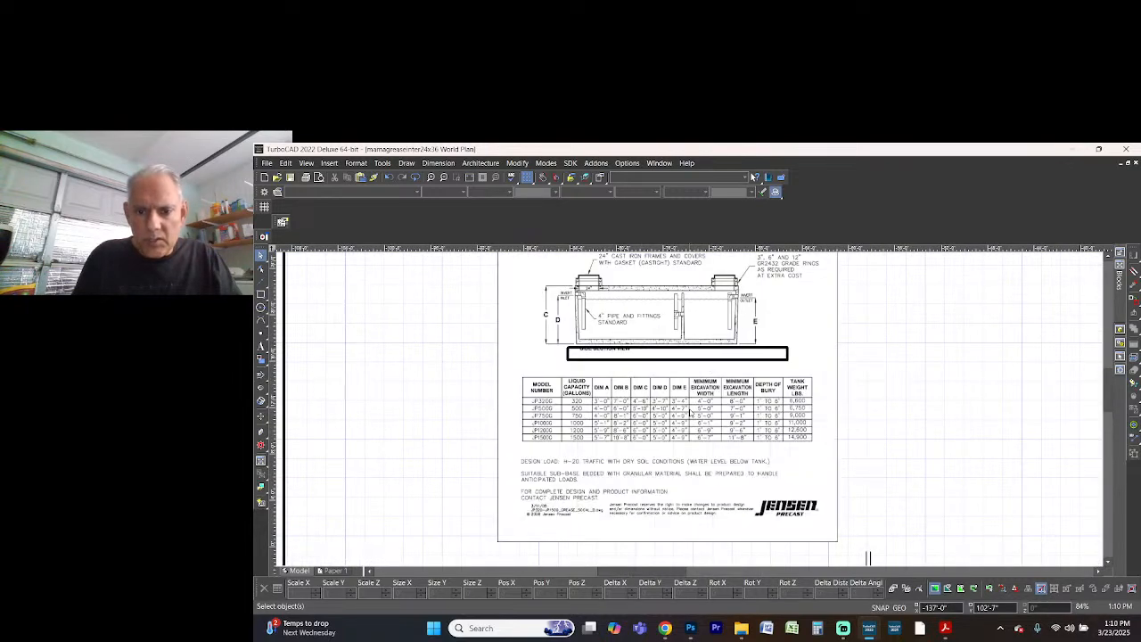
left_click_drag(536, 331, 808, 396)
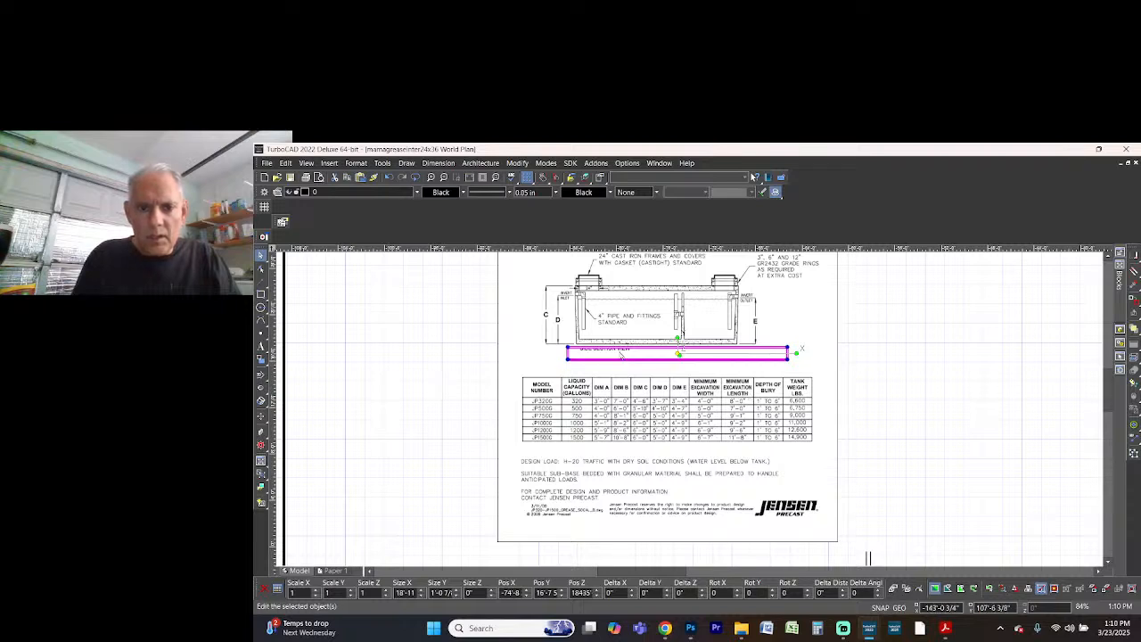
mouse_move(622, 355)
left_mouse_down()
mouse_move(577, 444)
mouse_move(676, 439)
mouse_move(571, 436)
left_mouse_up()
Stretch the highlight rectangle to about 25'-6" wide and 1'-5" high so it spans the whole JP1500G row
scroll(519, 497, "up", 2)
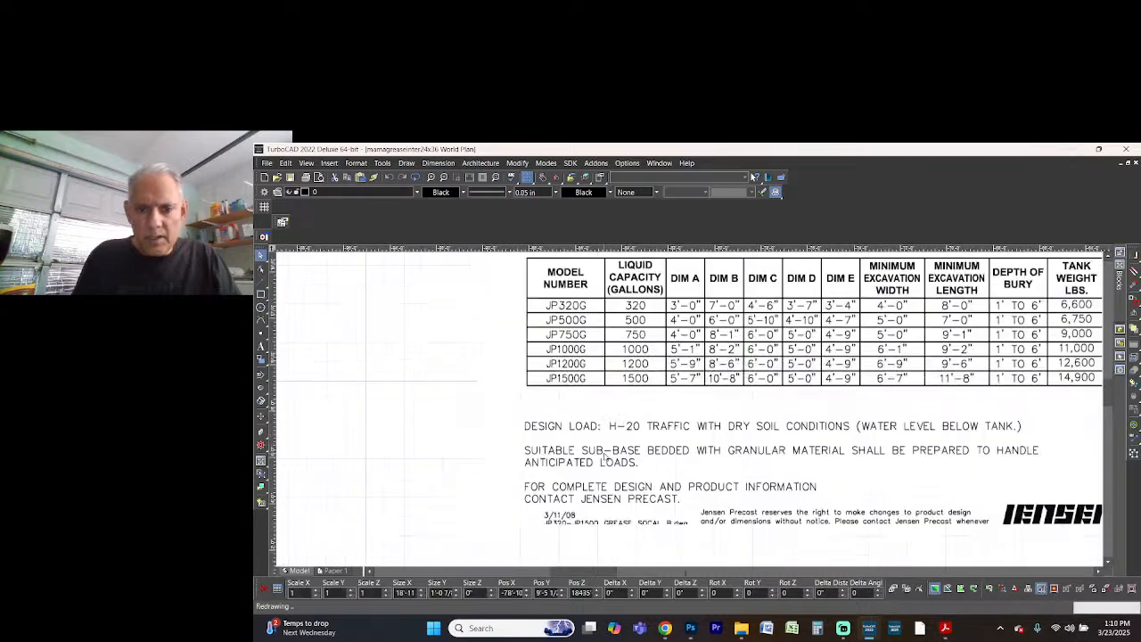
scroll(935, 399, "down", 2)
scroll(691, 410, "up", 2)
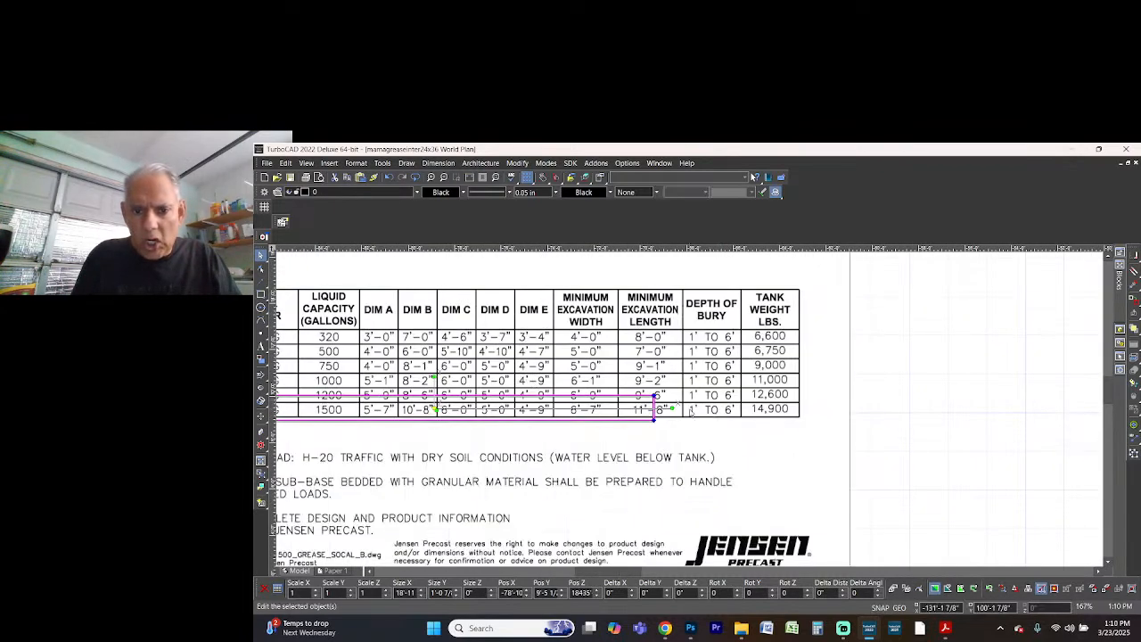
left_click_drag(655, 426, 809, 401)
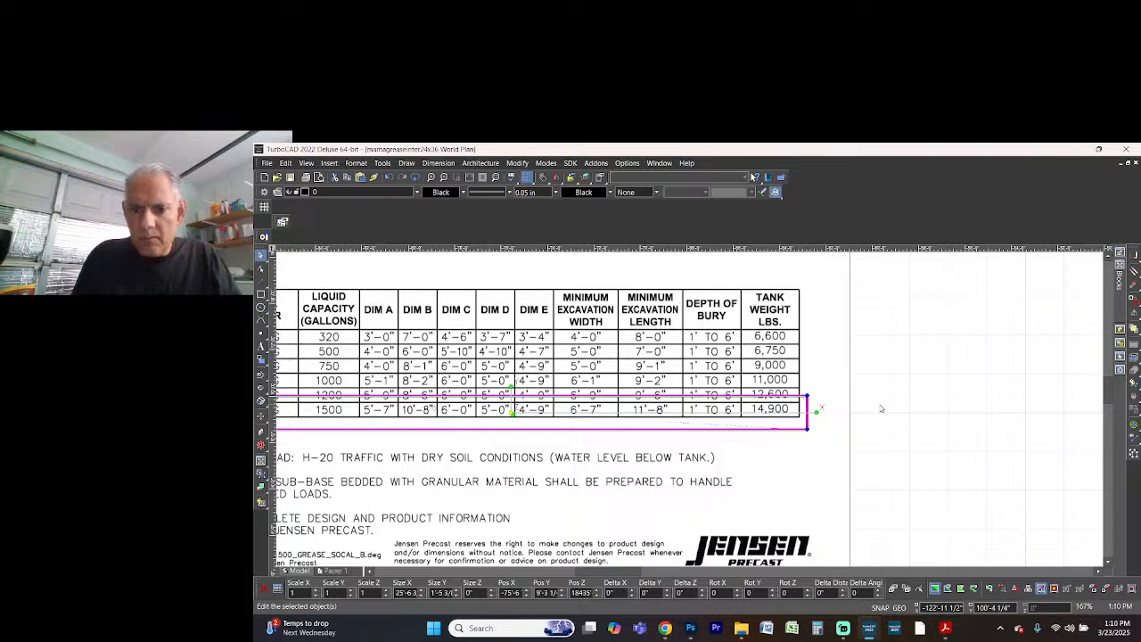
scroll(678, 441, "down", 3)
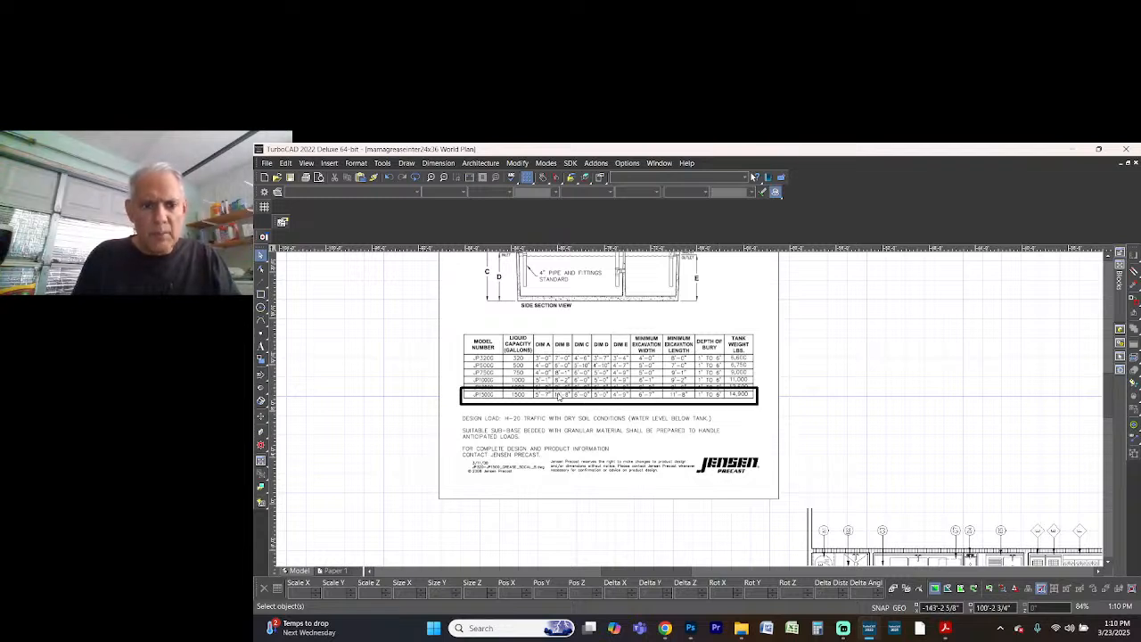
Add the three-line centred label "(E) PLUMBING LINE" with 9" high text inside the janitor room, below the water heater
scroll(785, 395, "down", 3)
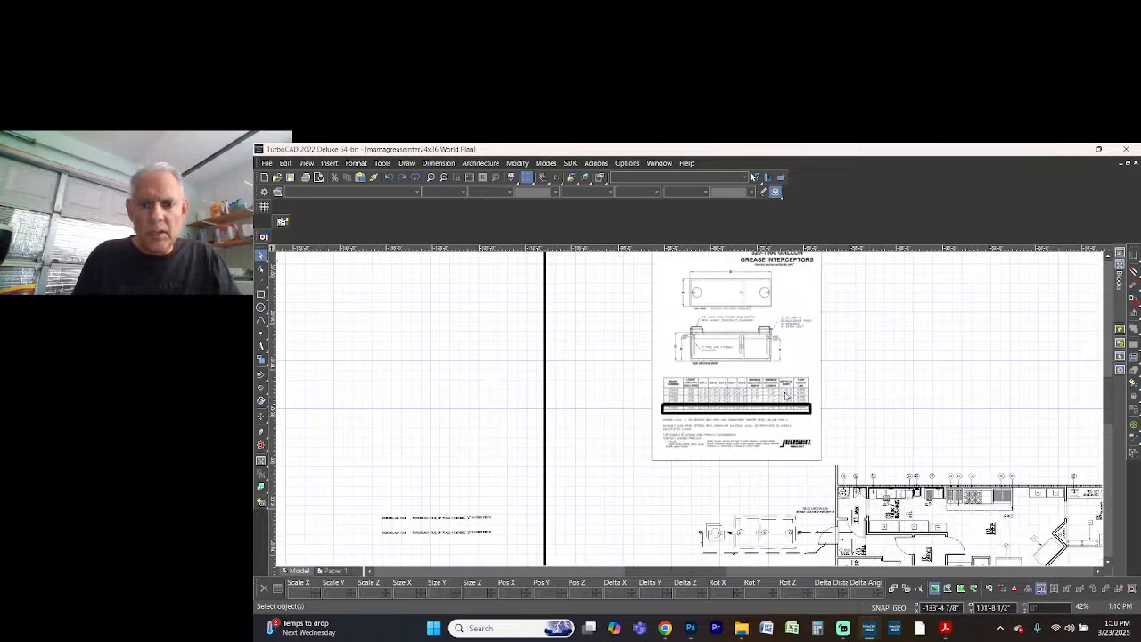
scroll(812, 455, "down", 3)
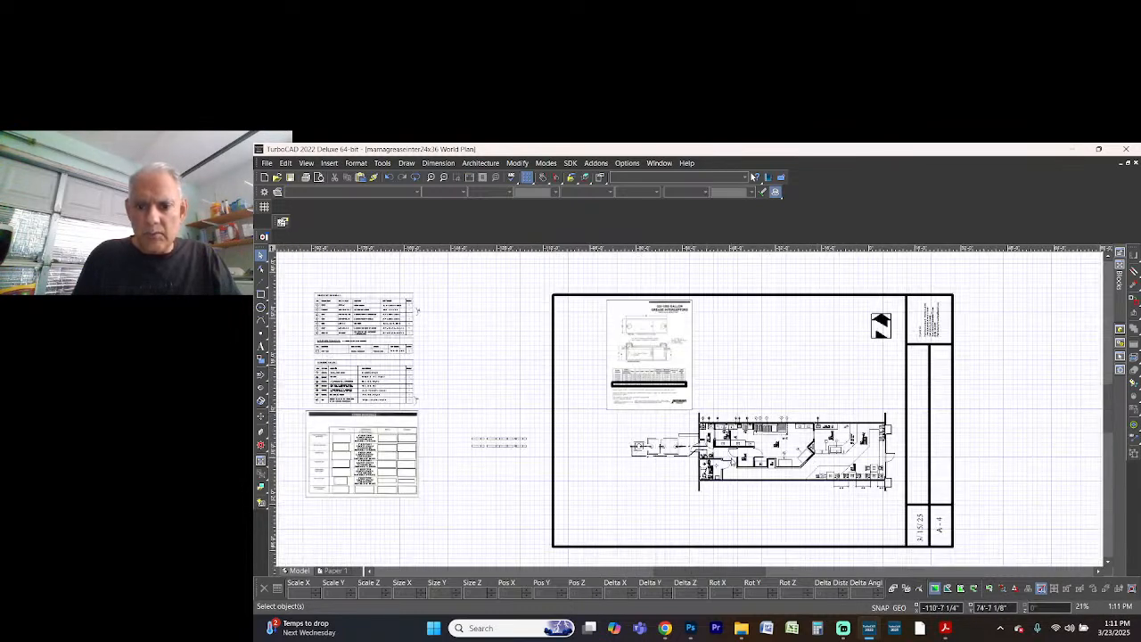
scroll(777, 321, "up", 3)
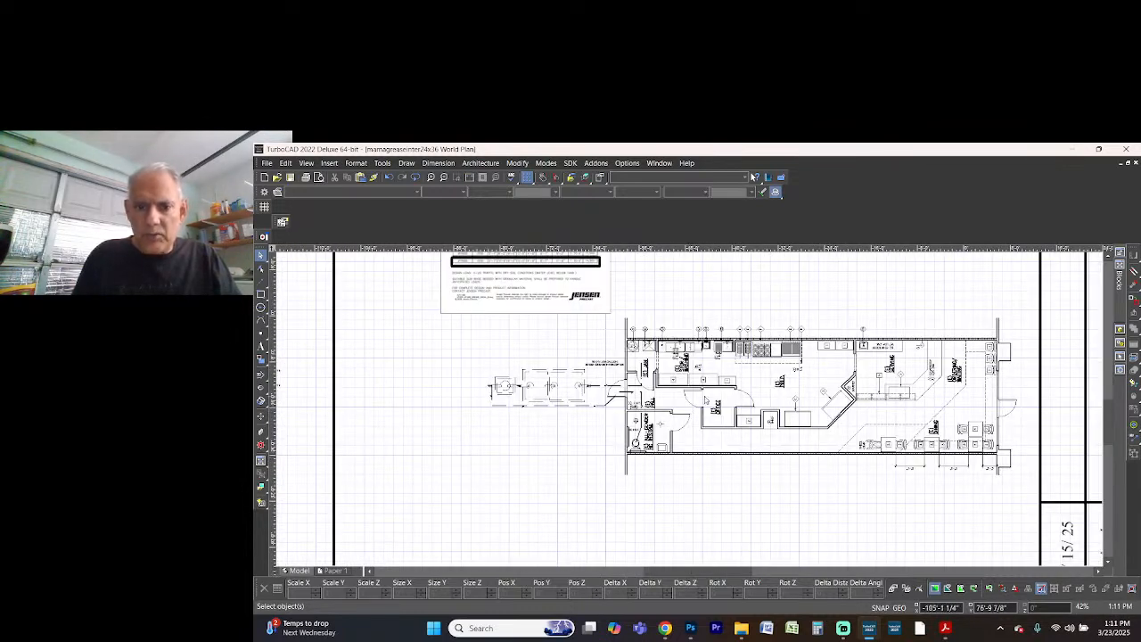
scroll(591, 386, "up", 3)
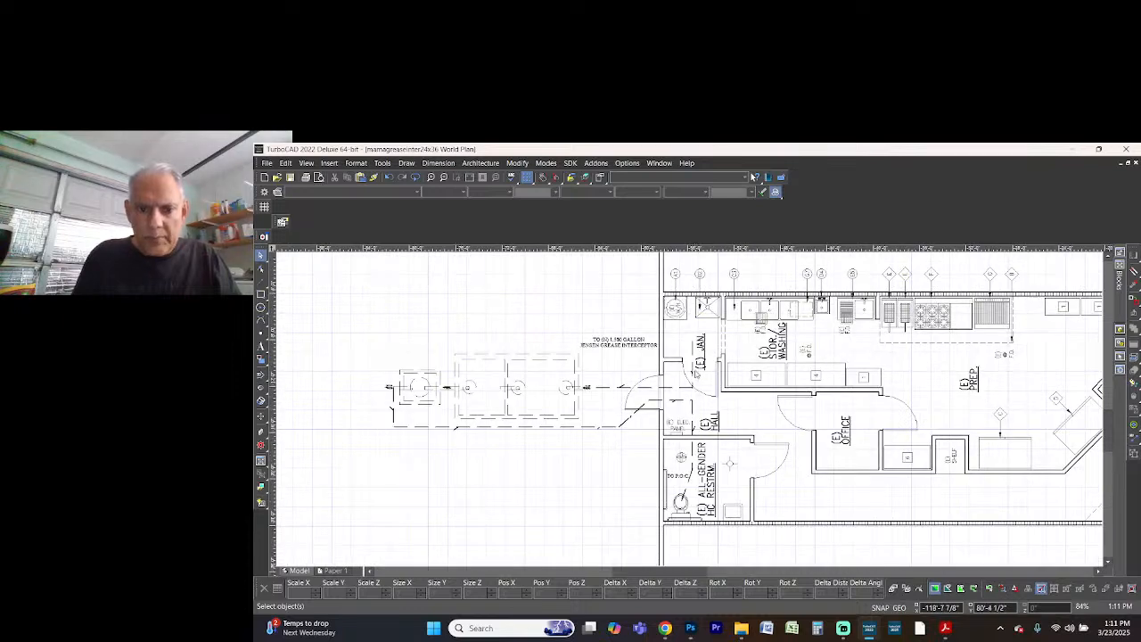
scroll(689, 412, "up", 6)
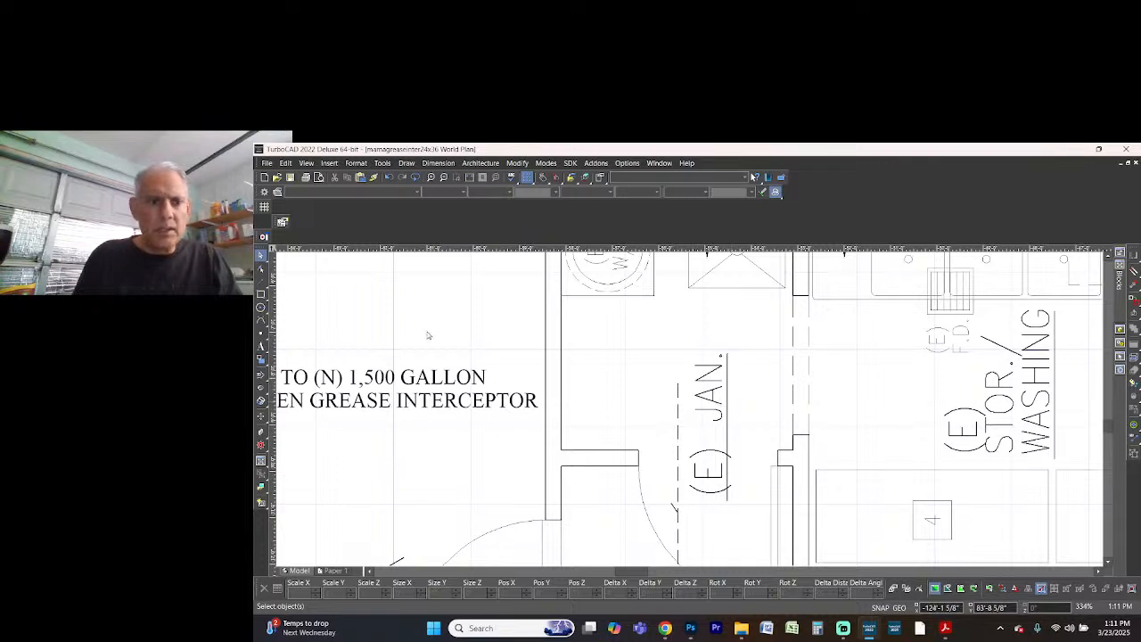
left_click(260, 345)
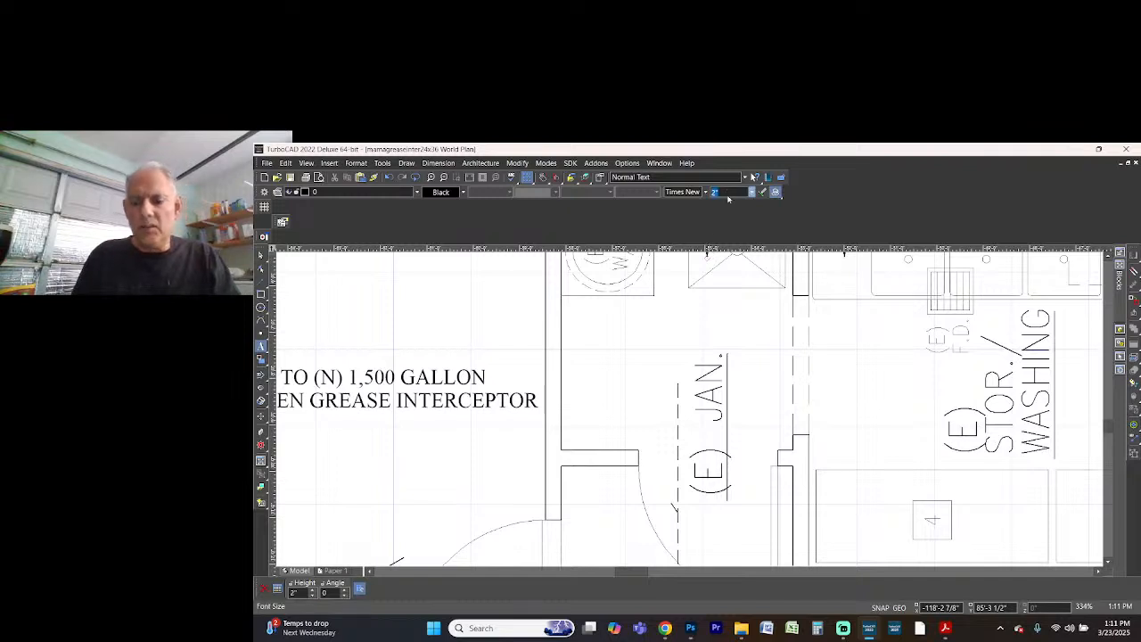
type("9")
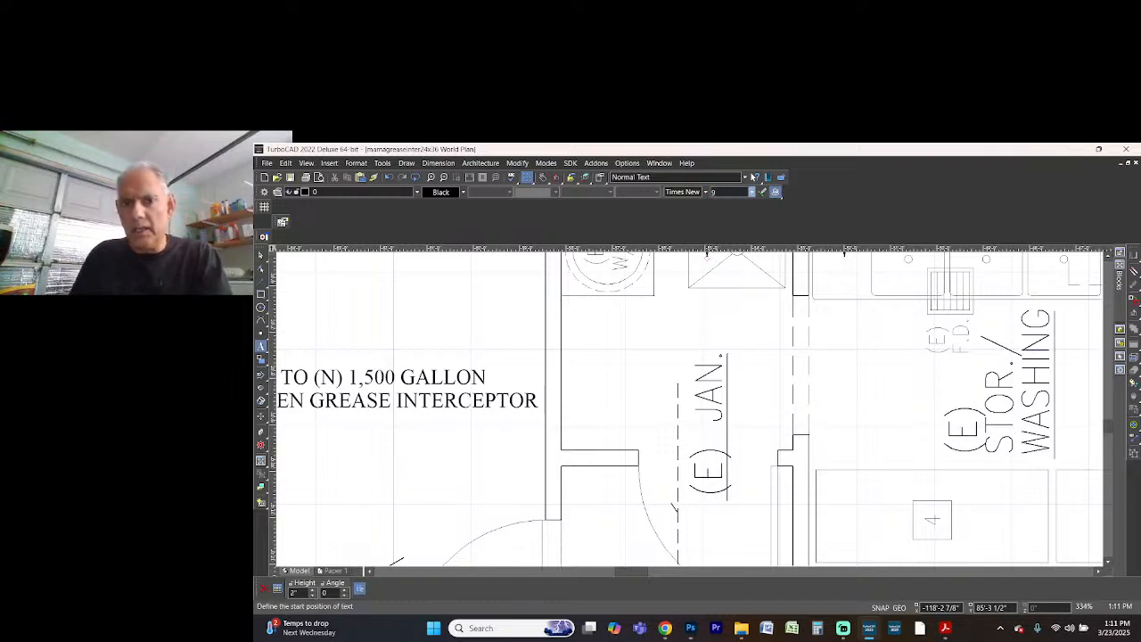
left_click(623, 338)
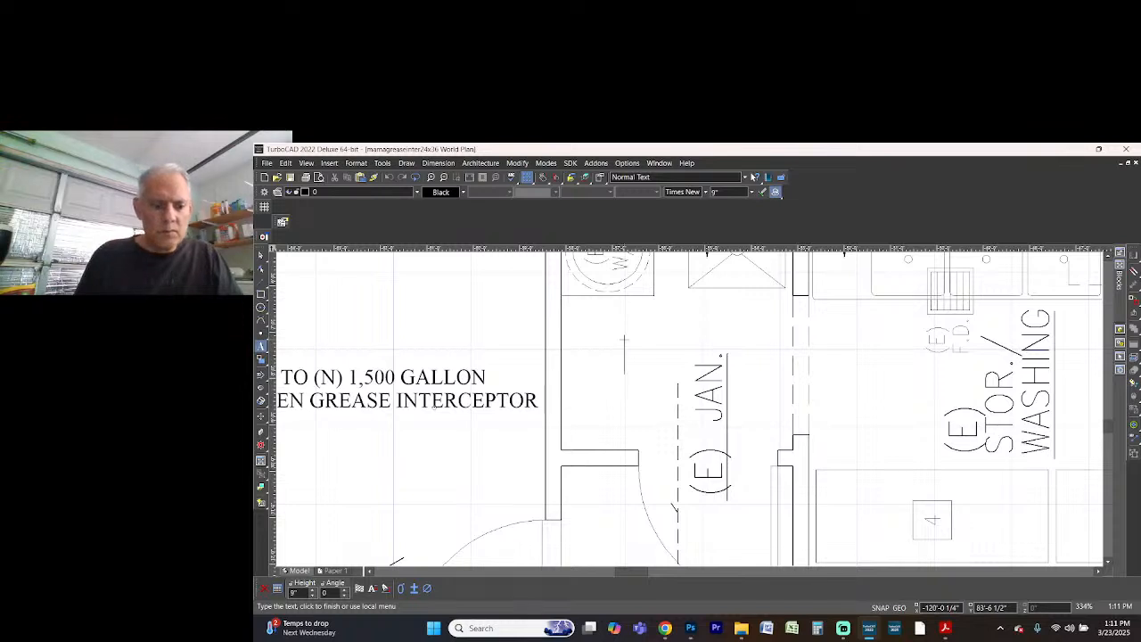
type("(E)")
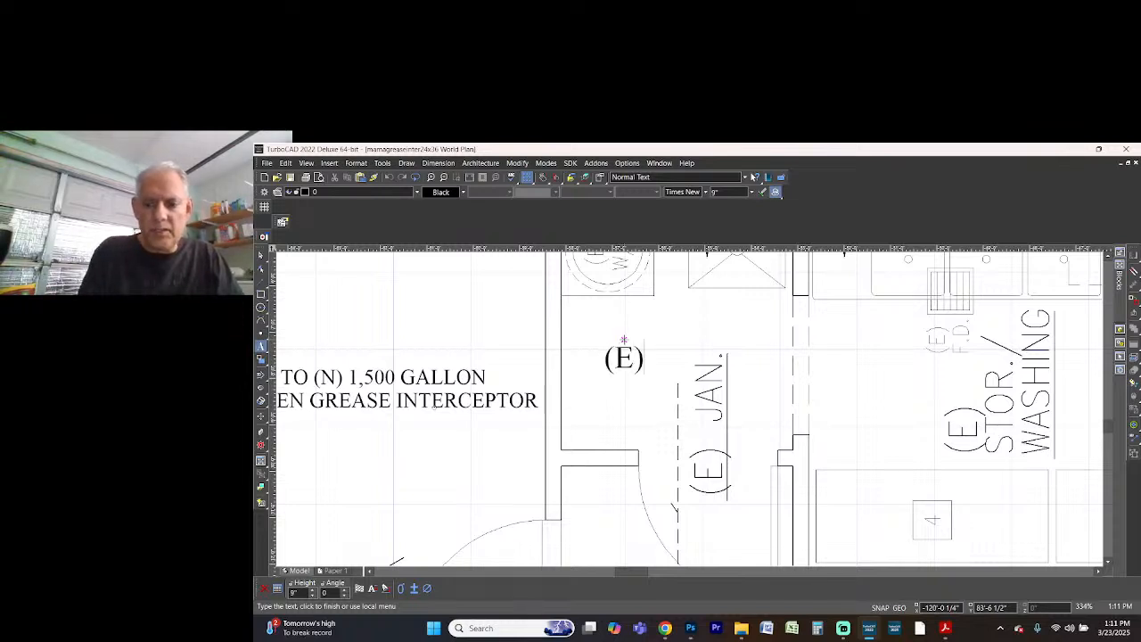
key("Return")
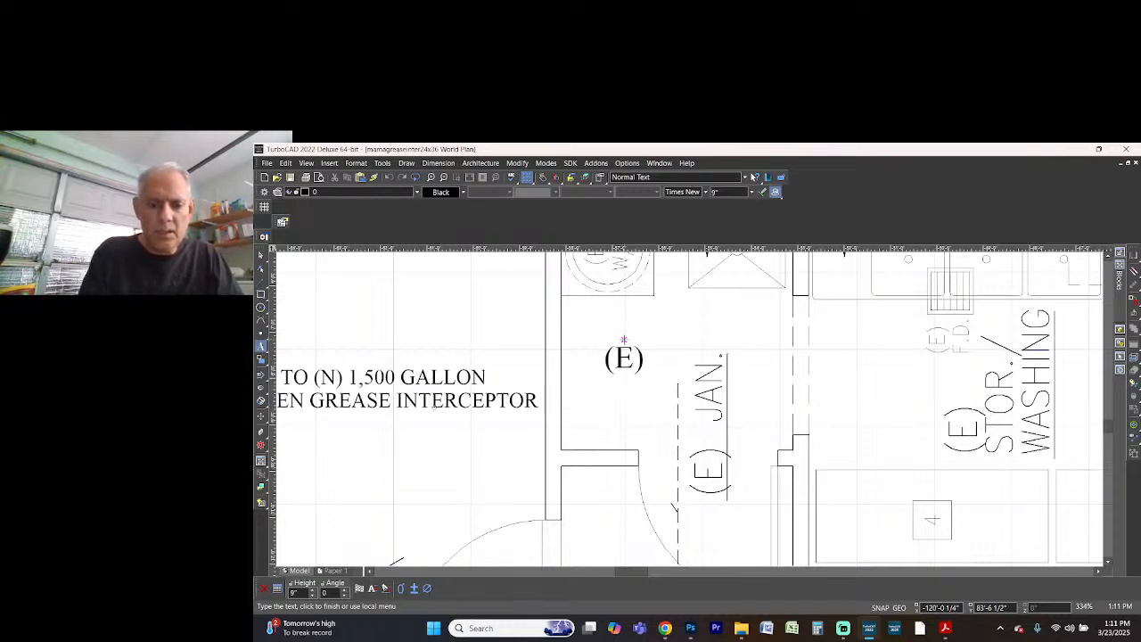
type("PLUMBI")
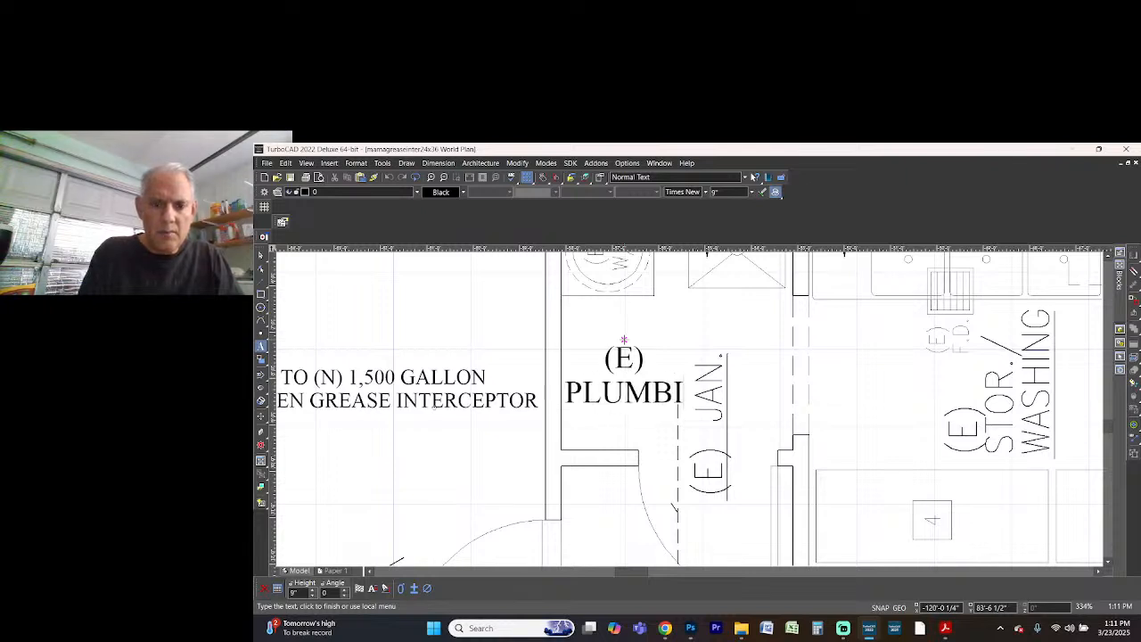
type("NG")
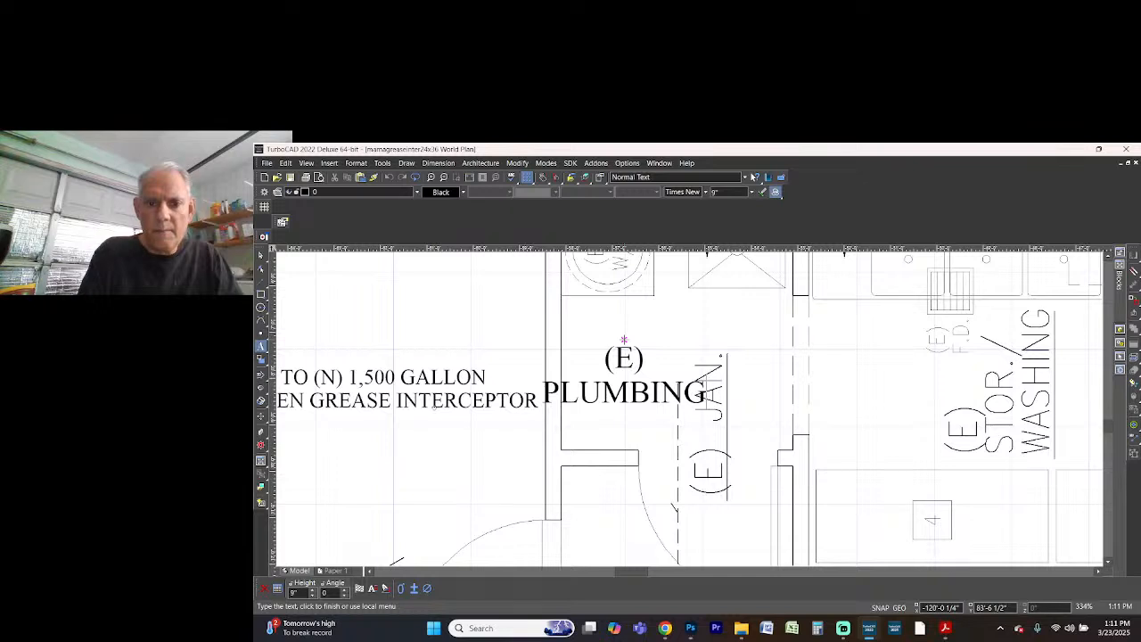
key("Return")
type("LINES")
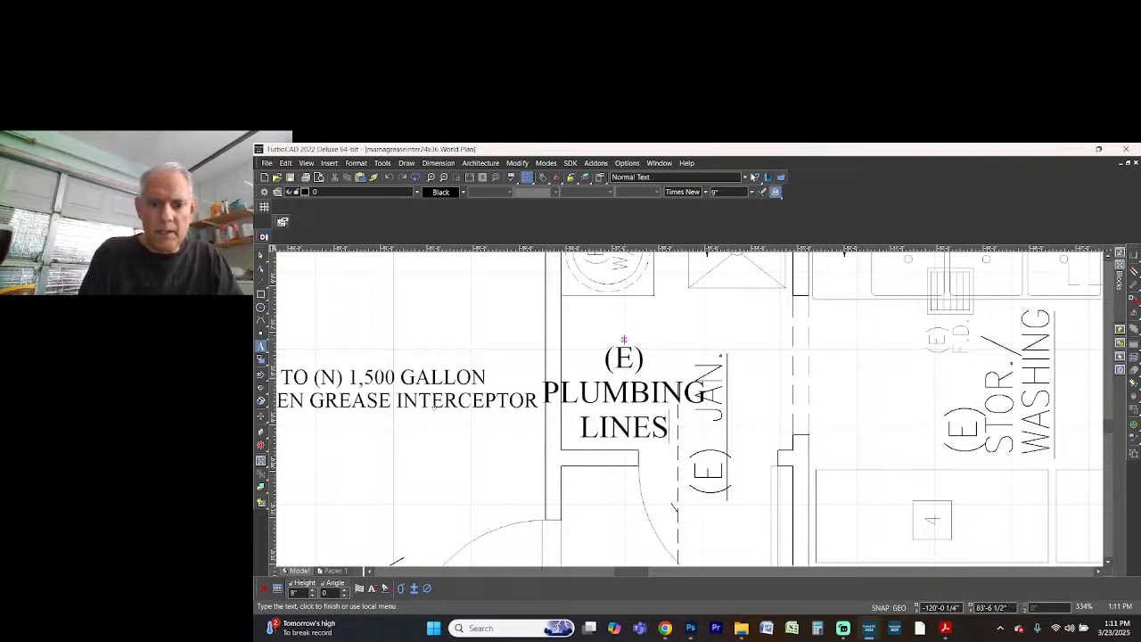
key("BackSpace")
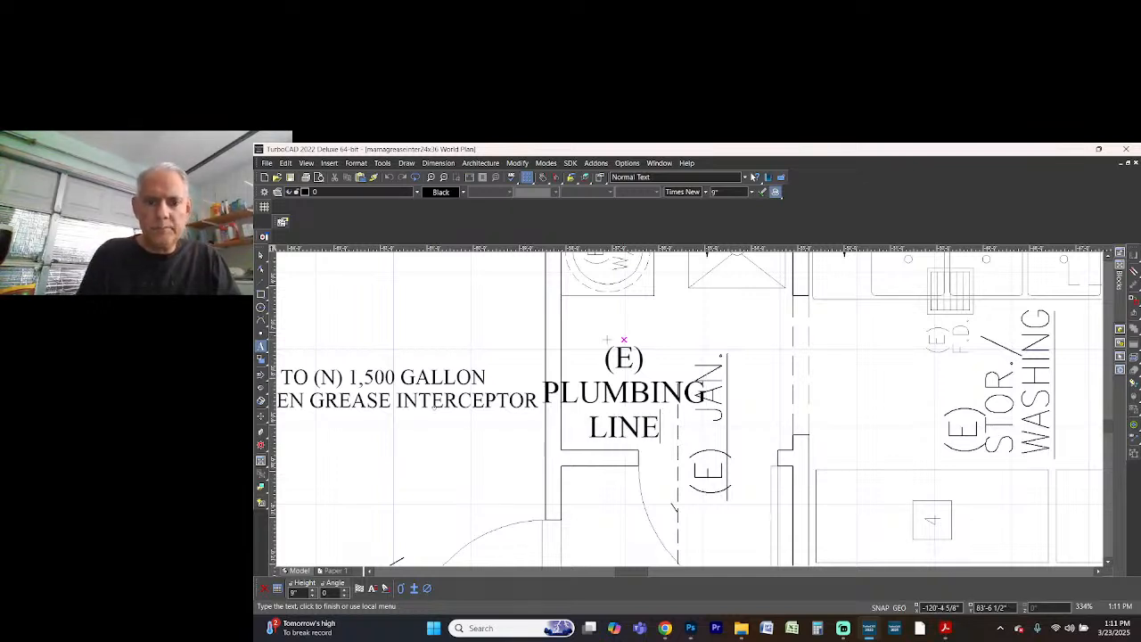
left_click(614, 386)
Move the plumbing line label about 6" right and 10" up, just under the water heater
key("space")
left_click(639, 390)
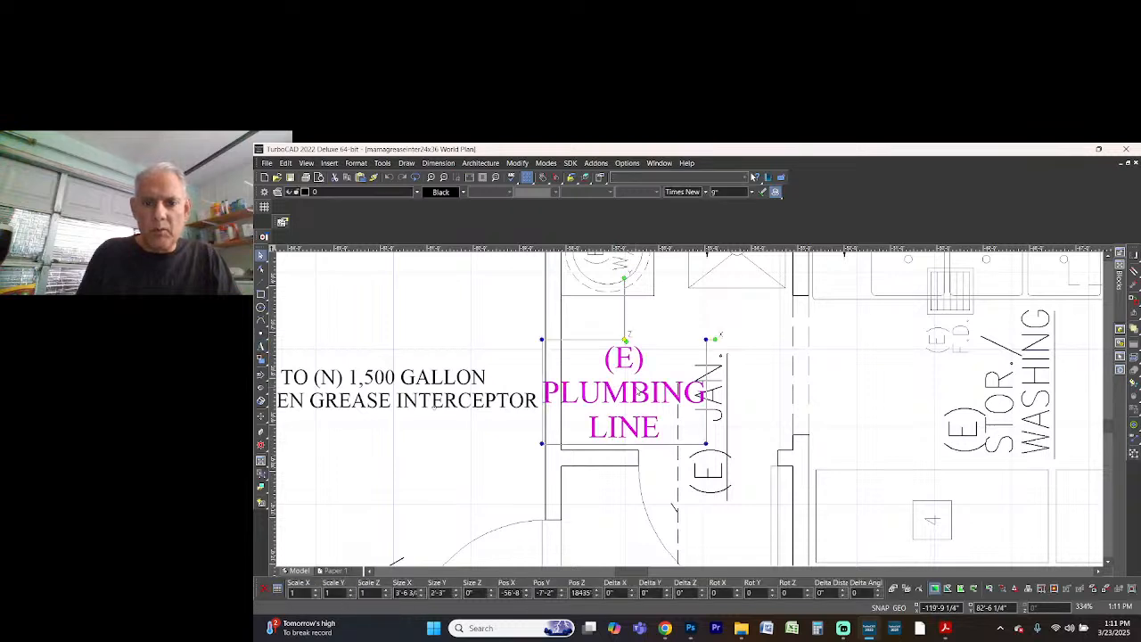
left_click_drag(637, 387, 661, 348)
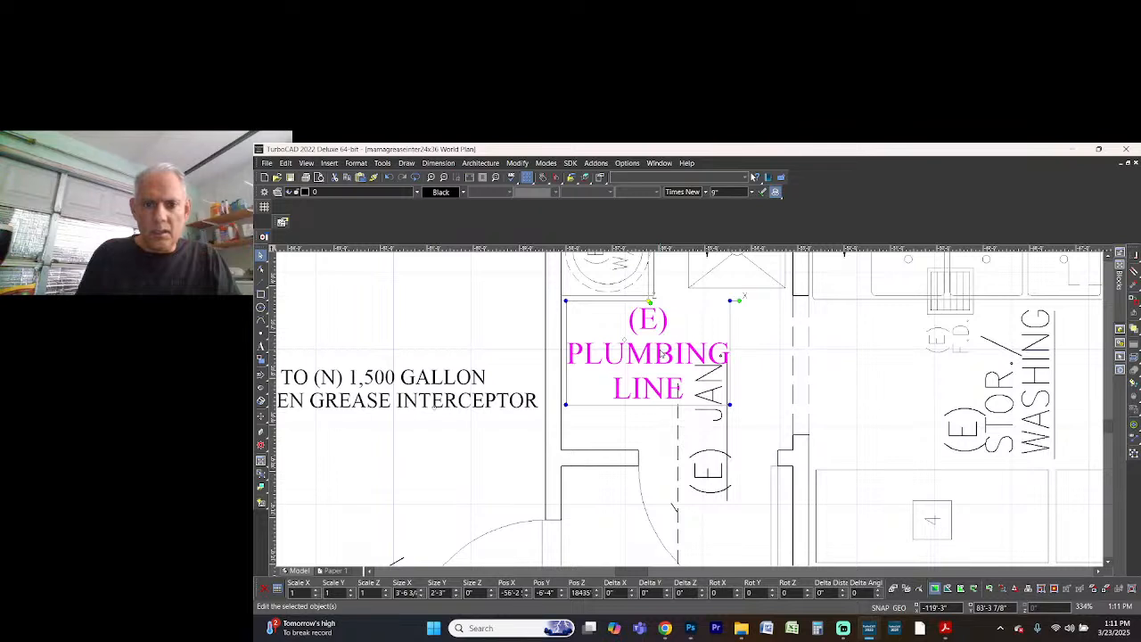
Set the plumbing line label's text height to 8" and shift it about 2" left, just under the water heater
scroll(718, 468, "down", 3)
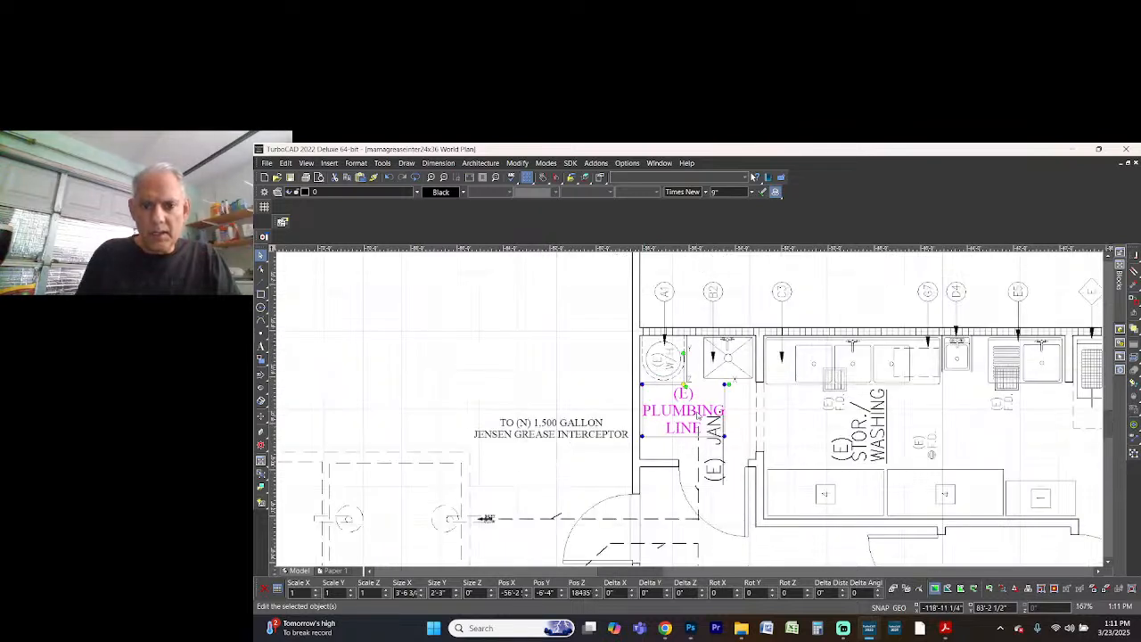
double_click(729, 194)
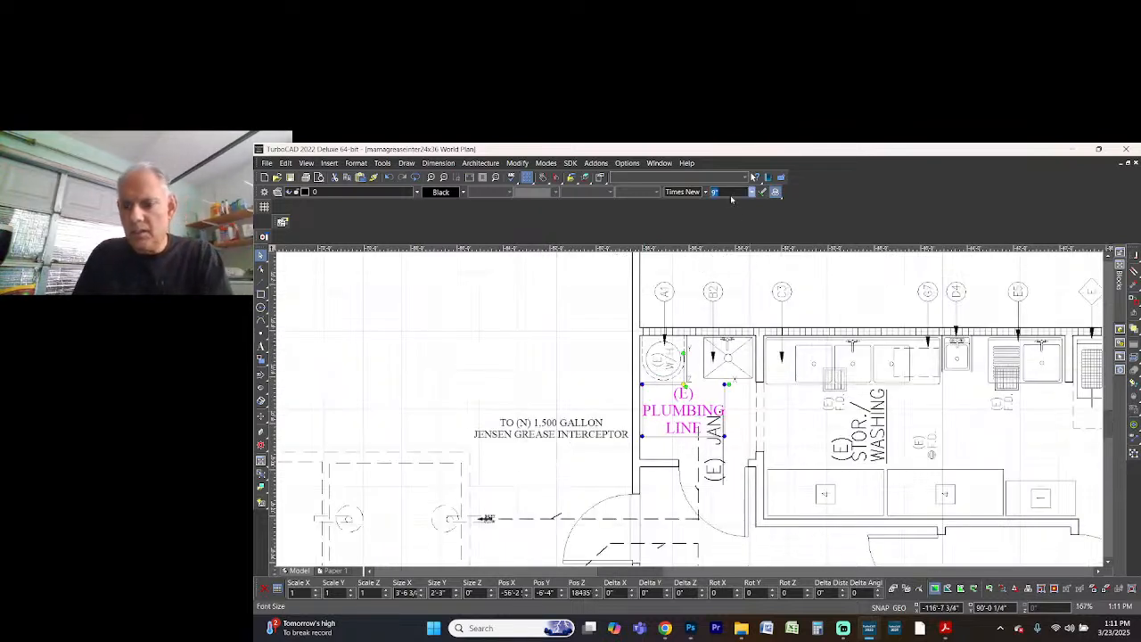
type("8")
key("Return")
scroll(678, 403, "up", 1)
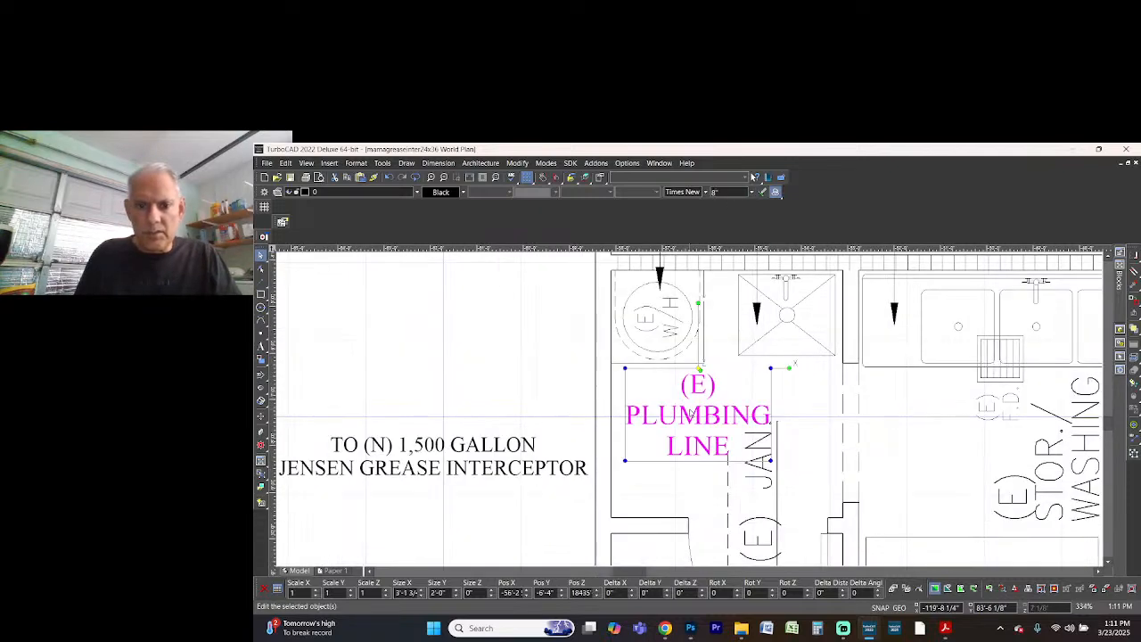
left_click_drag(690, 408, 678, 412)
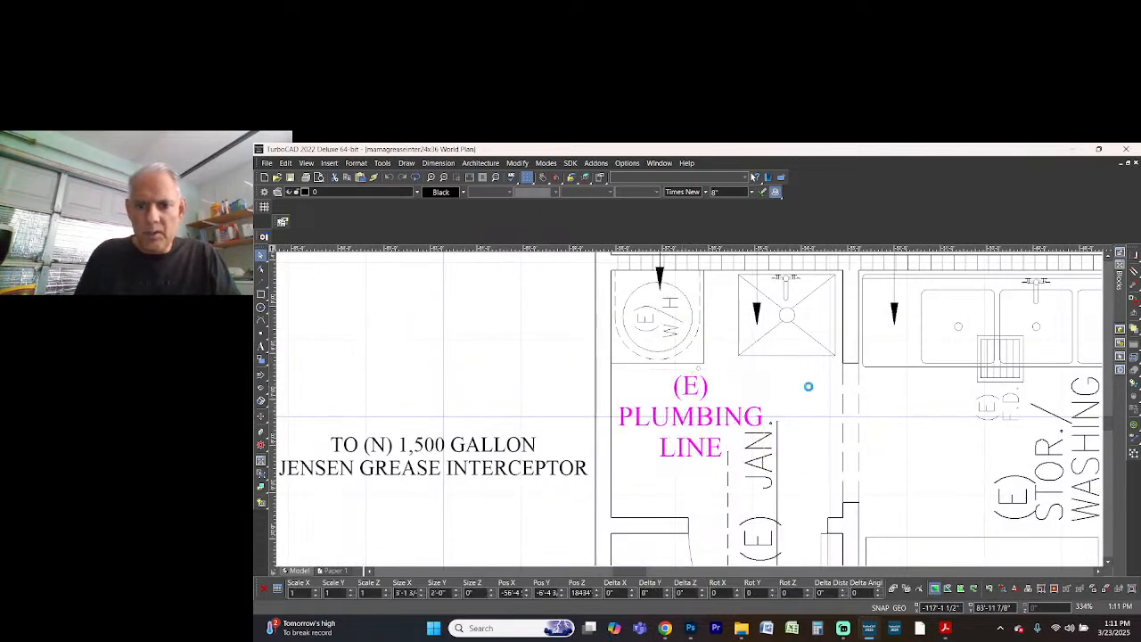
left_click(808, 426)
Examine the inlet flow arrow and the piping between the building and the grease interceptor
scroll(808, 429, "down", 1)
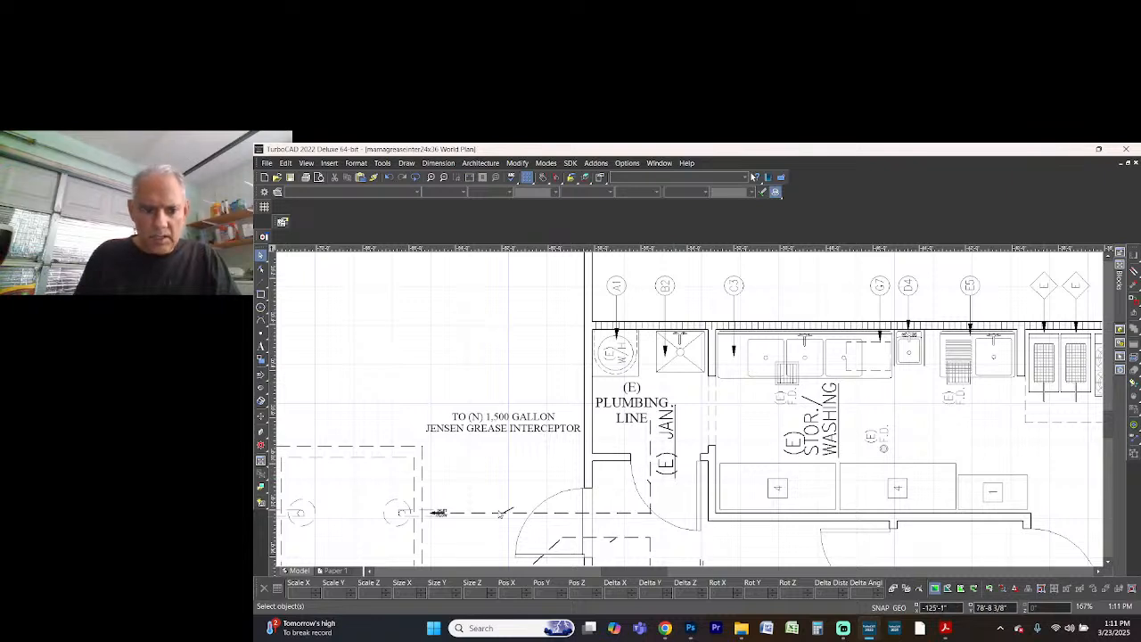
scroll(439, 515, "up", 3)
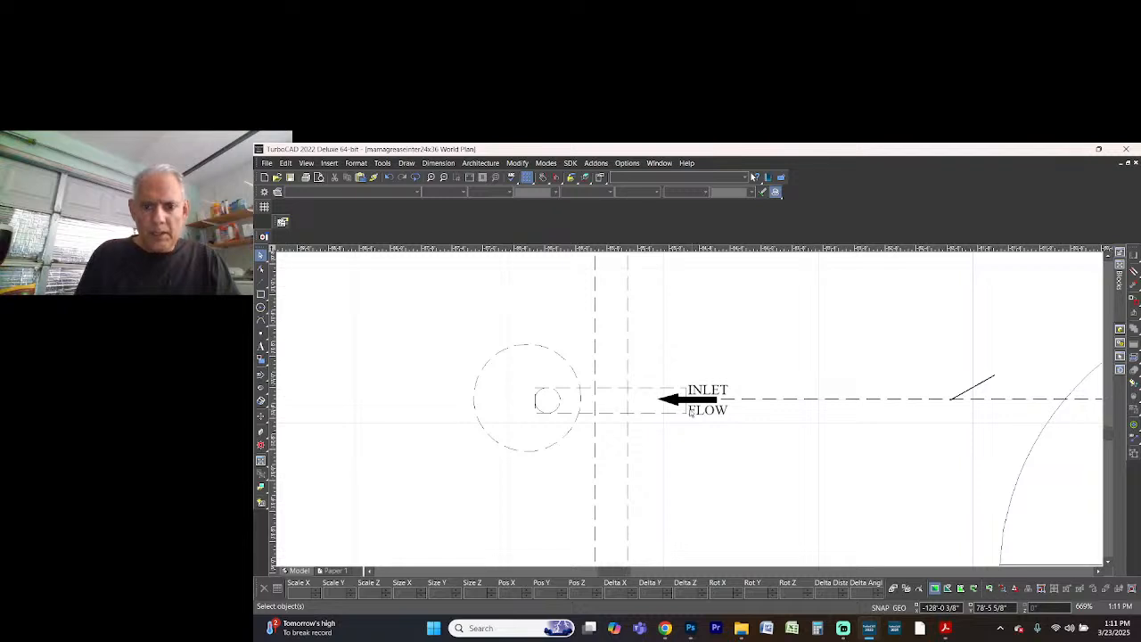
scroll(692, 412, "down", 3)
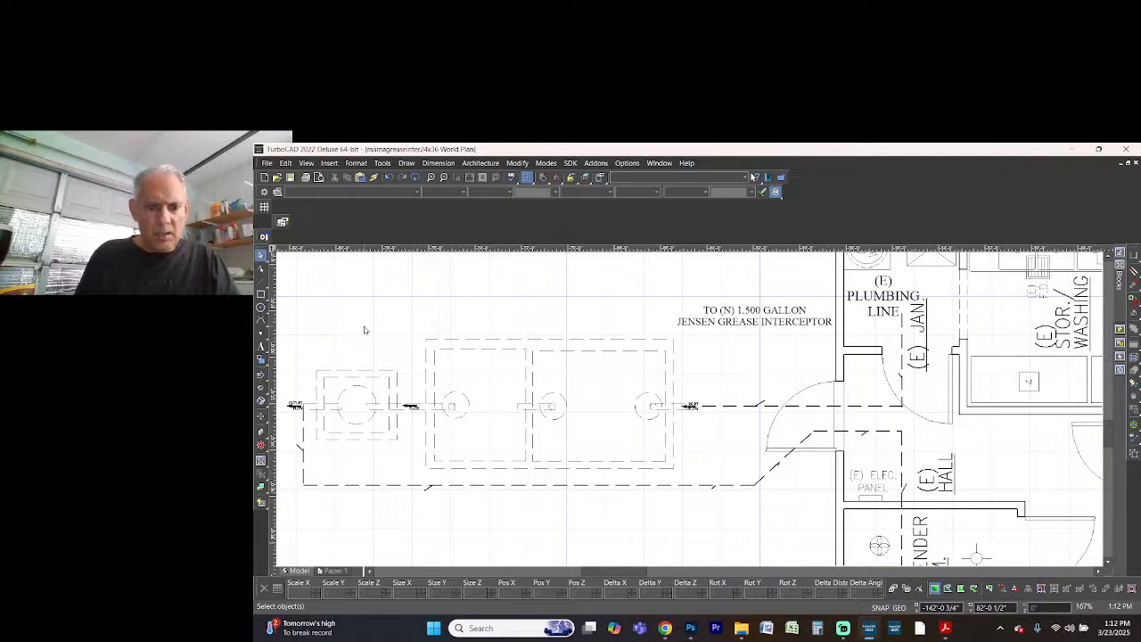
scroll(713, 420, "down", 3)
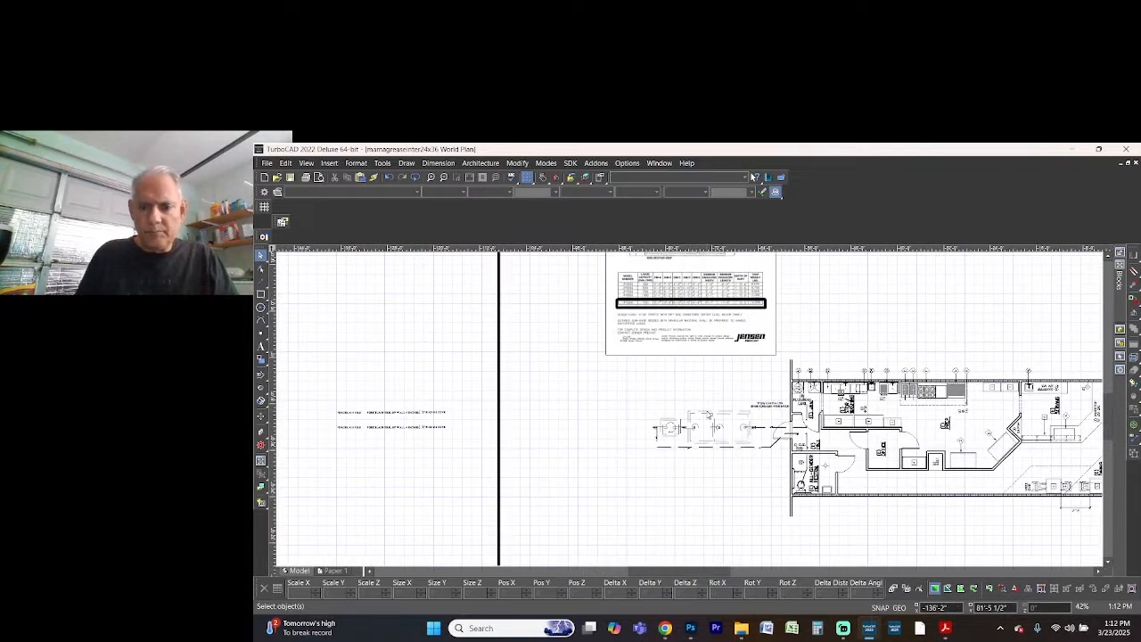
scroll(709, 415, "down", 2)
scroll(691, 412, "up", 3)
Switch to the File Explorer window showing the abc folder and open the mamas project folder inside pep
key("super+Tab")
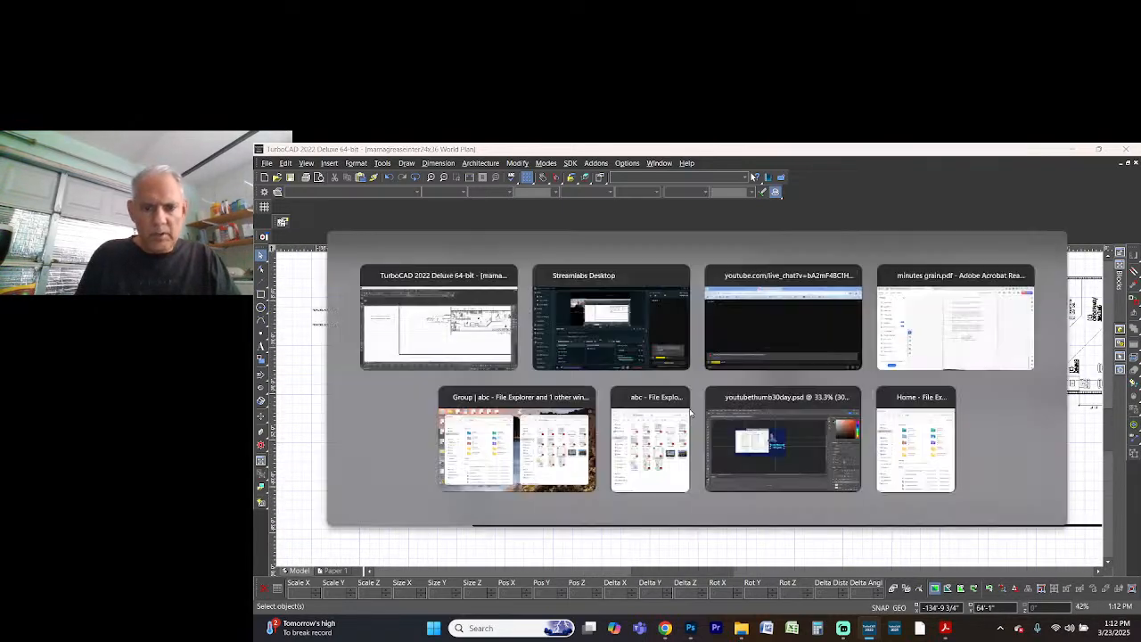
key("alt+Tab")
key("alt+Tab")
key("alt+Tab")
key("alt+Tab")
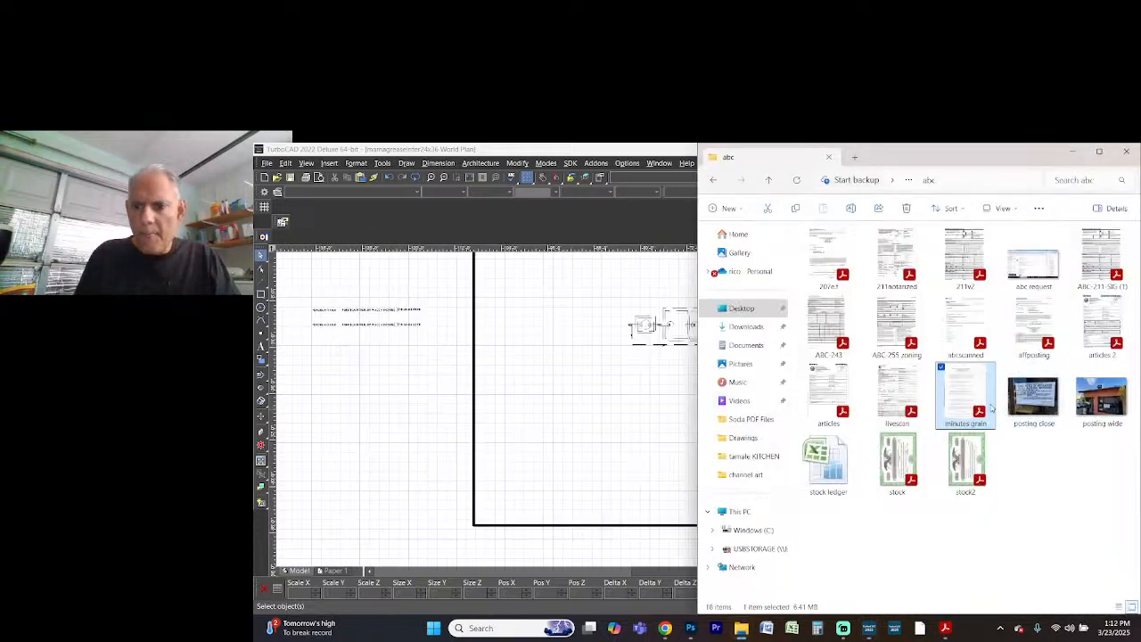
left_click(910, 181)
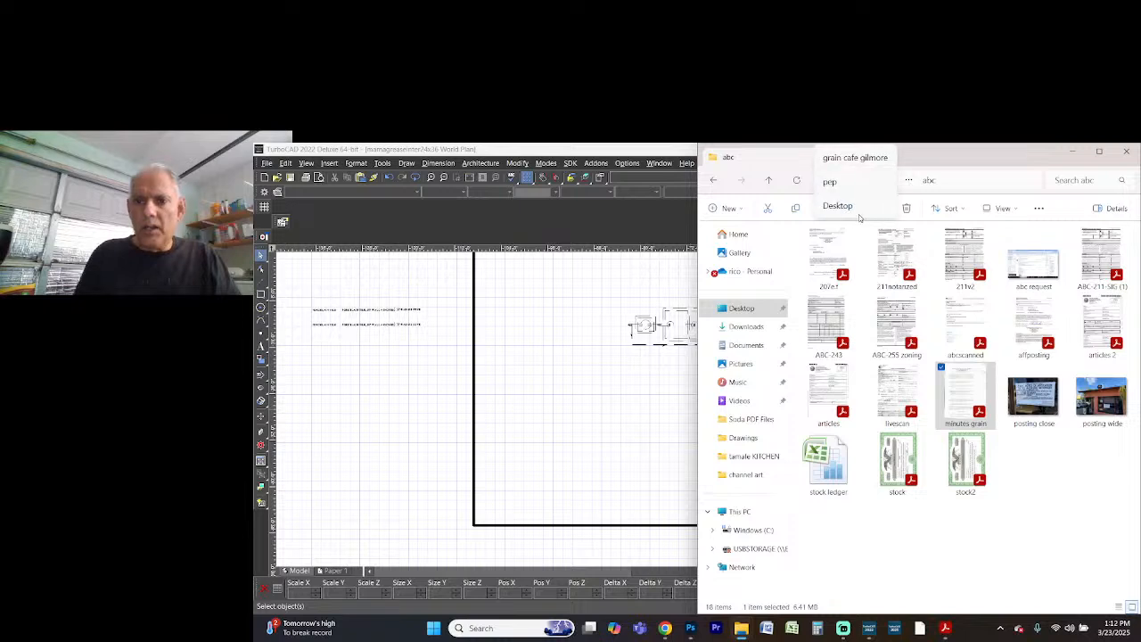
left_click(851, 182)
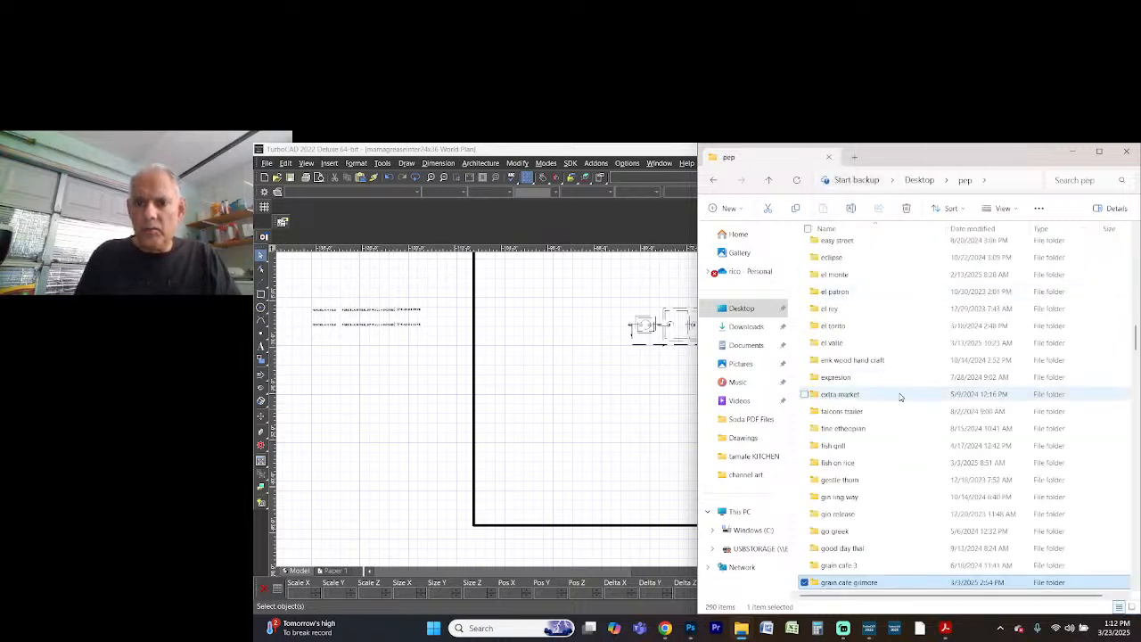
left_click(830, 395)
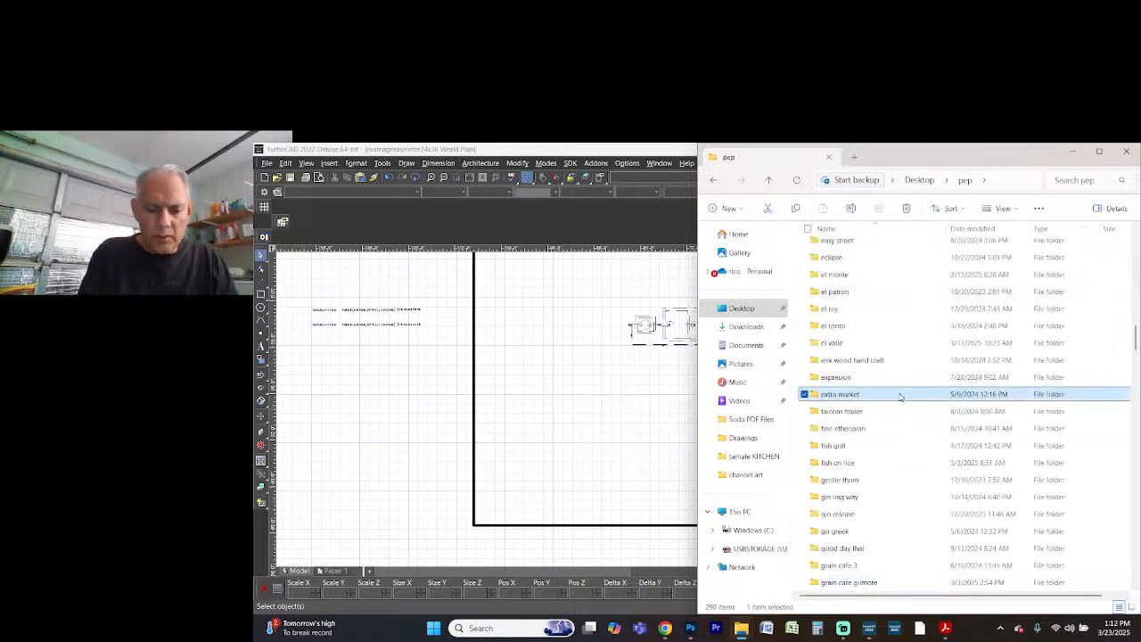
type("ma")
key("Return")
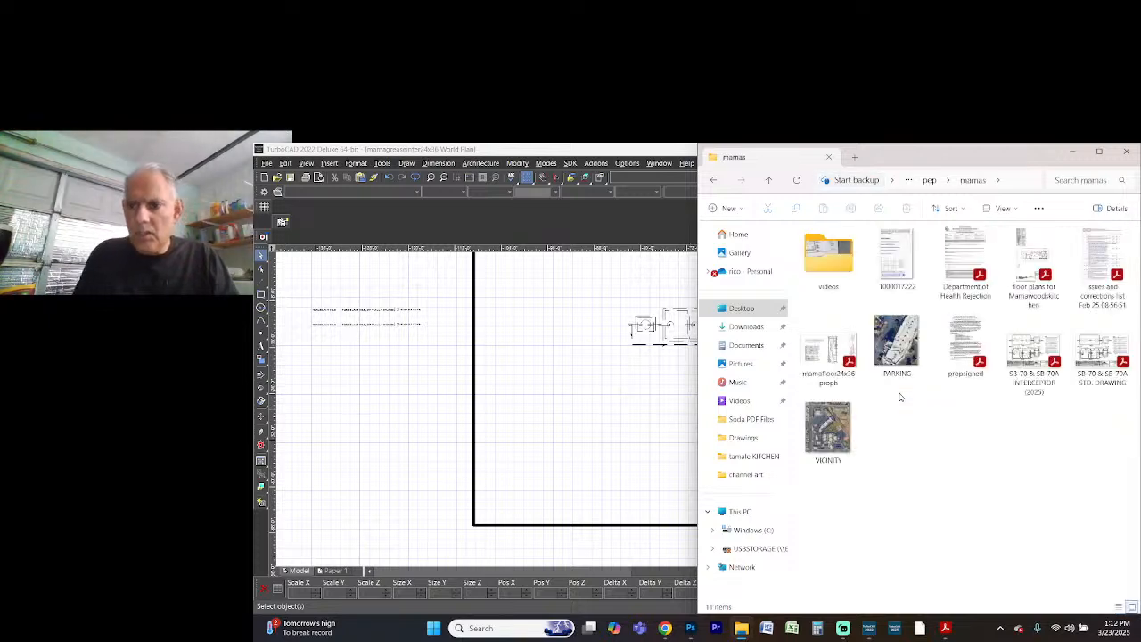
Open the PDF "SB-70 & SB-70A INTERCEPTOR (2025)" to consult the standard drawing and its notes, and return to the TurboCAD plan
left_click(1023, 372)
double_click(1023, 371)
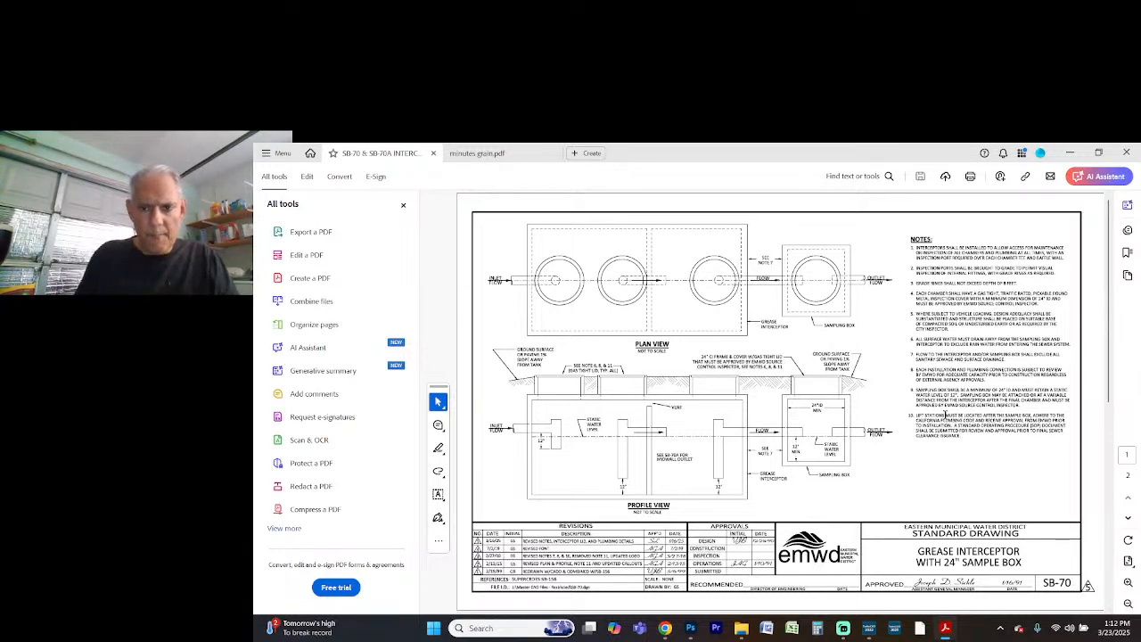
key("alt+Tab")
key("alt+Tab")
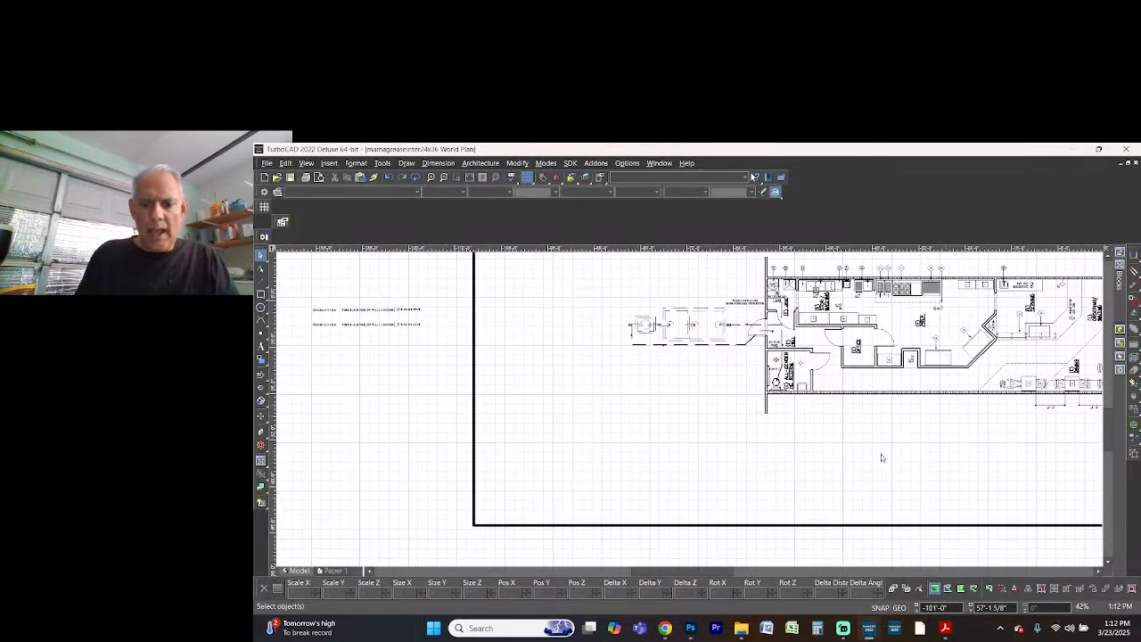
View the youtubethumb30day.psd thumbnail in Photoshop with its text layer deselected, and switch back to TurboCAD
left_click(690, 627)
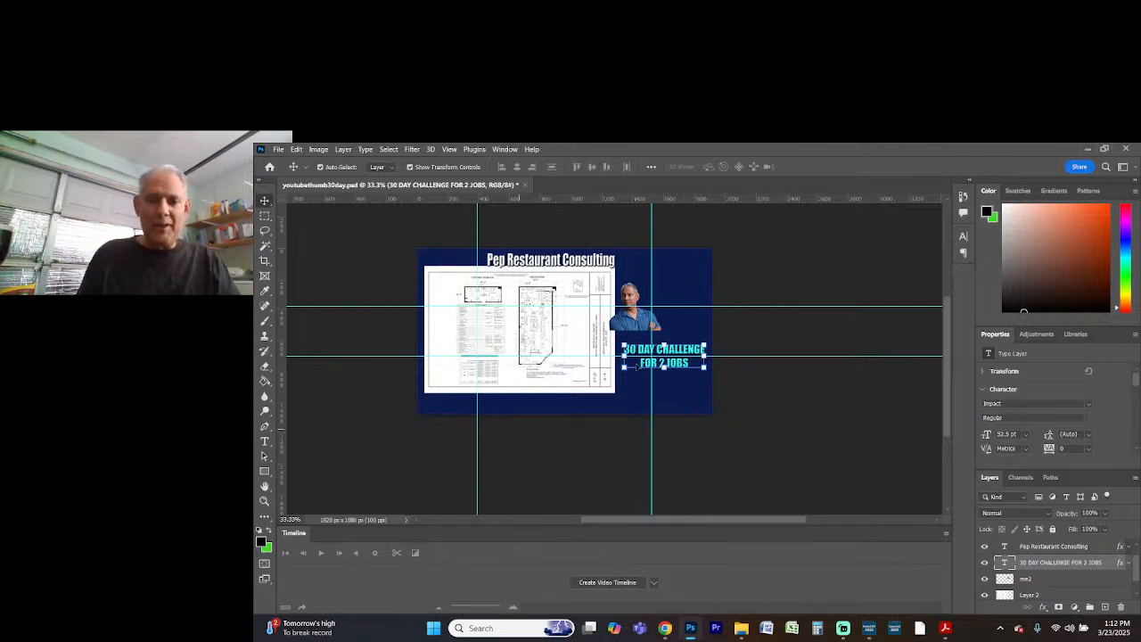
left_click(760, 470)
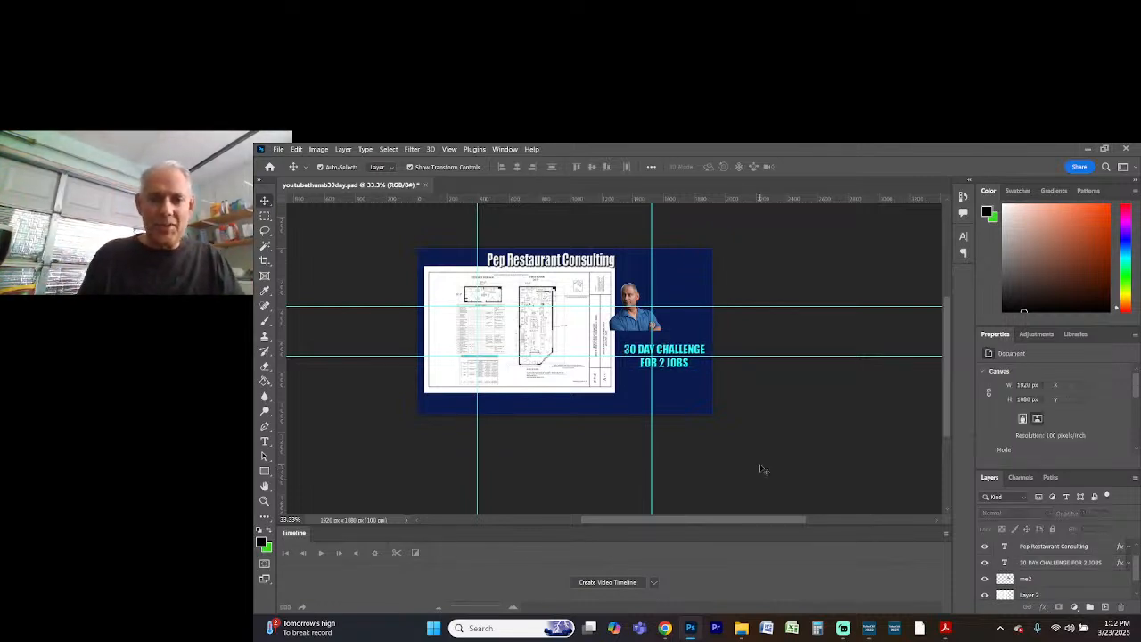
key("alt+Tab")
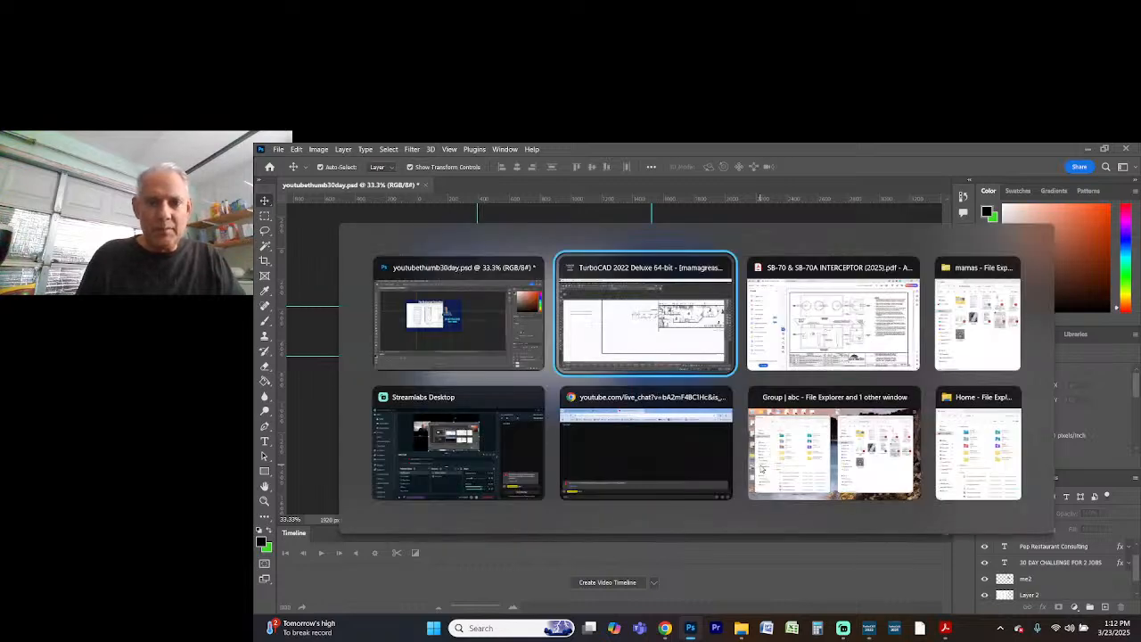
Switch to Photoshop and browse for a file to open in the mamas folder inside pep on the Desktop
key("Tab")
key("Tab")
key("Tab")
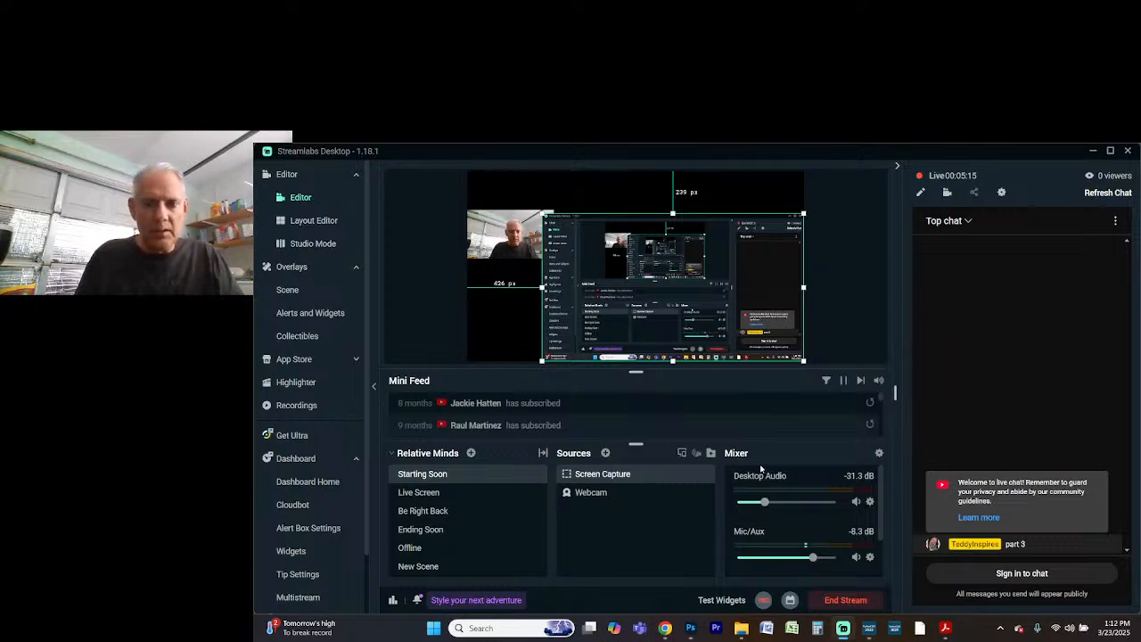
key("alt+Tab")
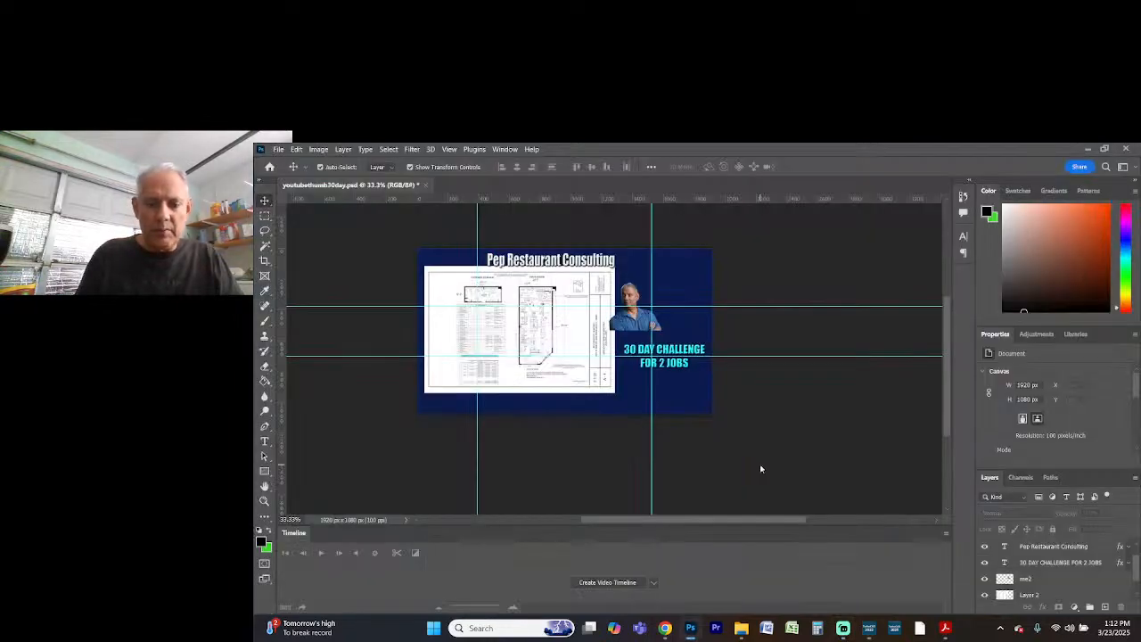
key("ctrl+o")
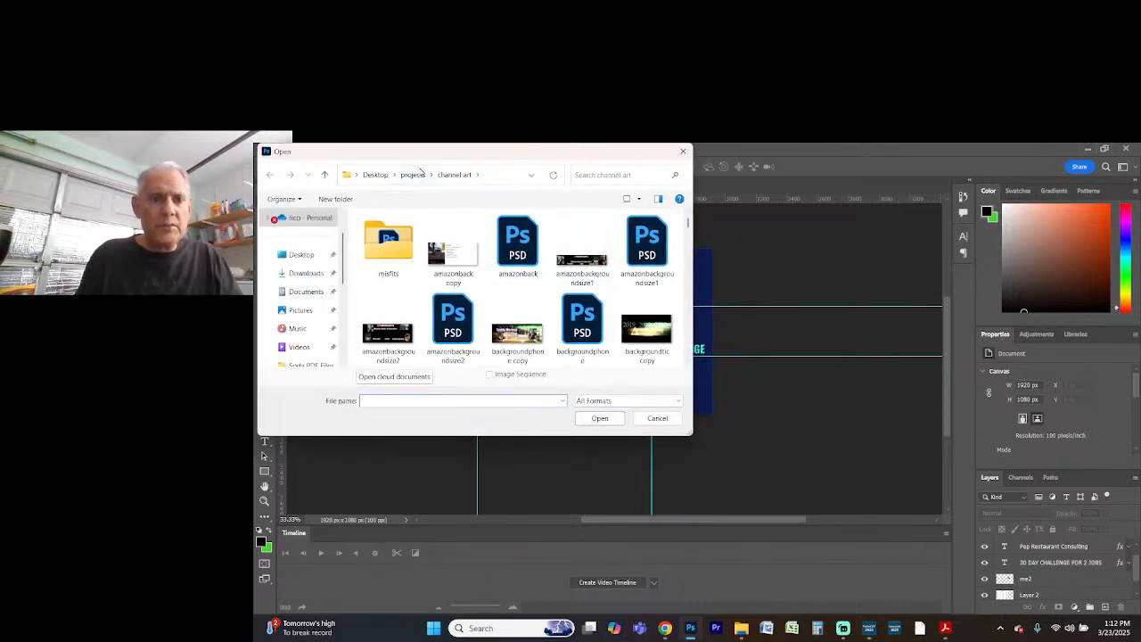
left_click(375, 175)
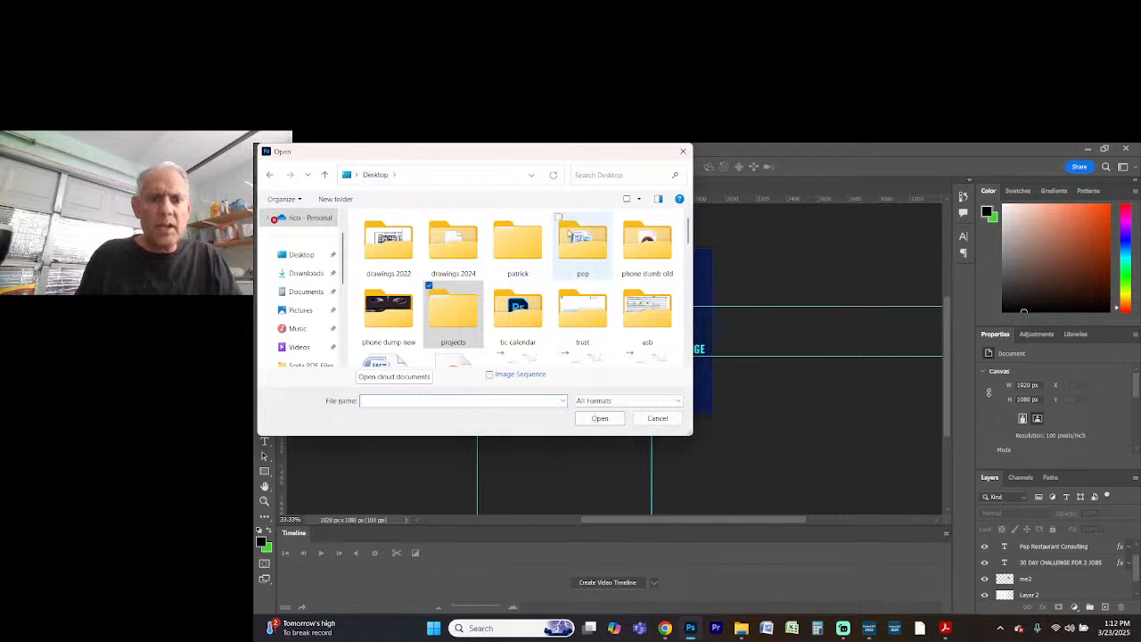
left_click(569, 233)
double_click(569, 234)
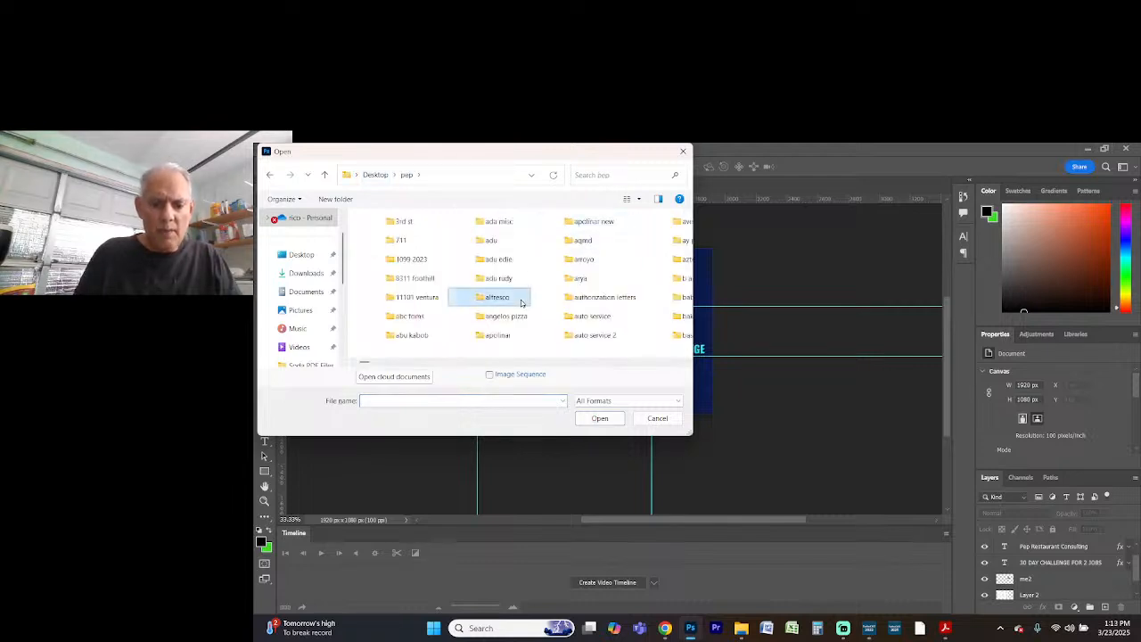
type("mam")
key("Return")
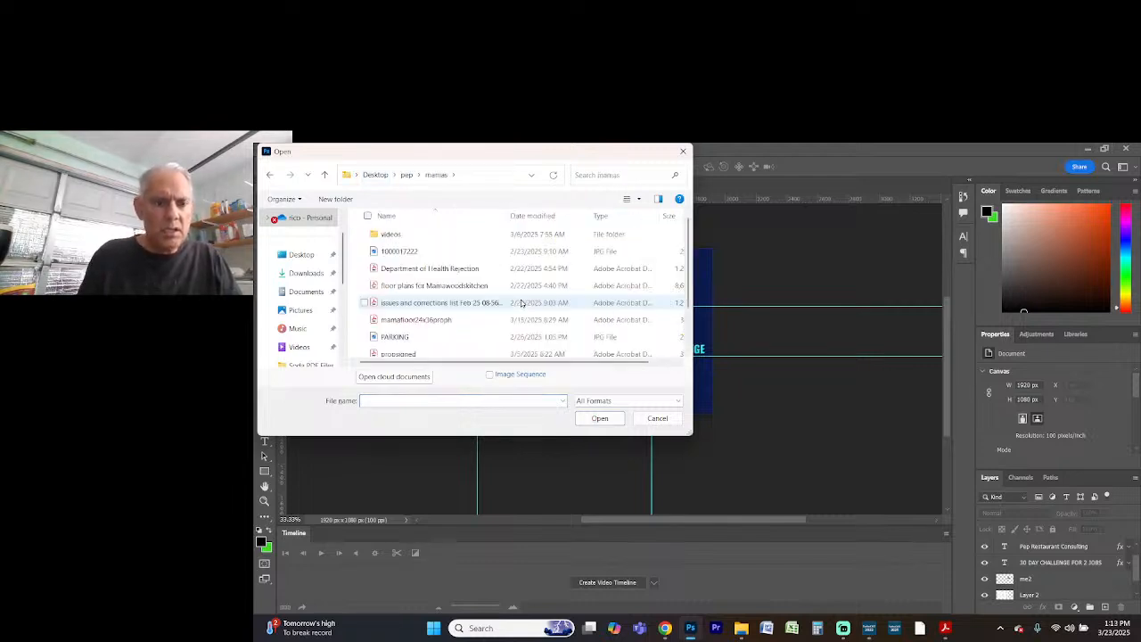
Open page 1 of the PDF "SB-70 & SB-70A INTERCEPTOR (2025)" as a new image document
scroll(525, 303, "down", 1)
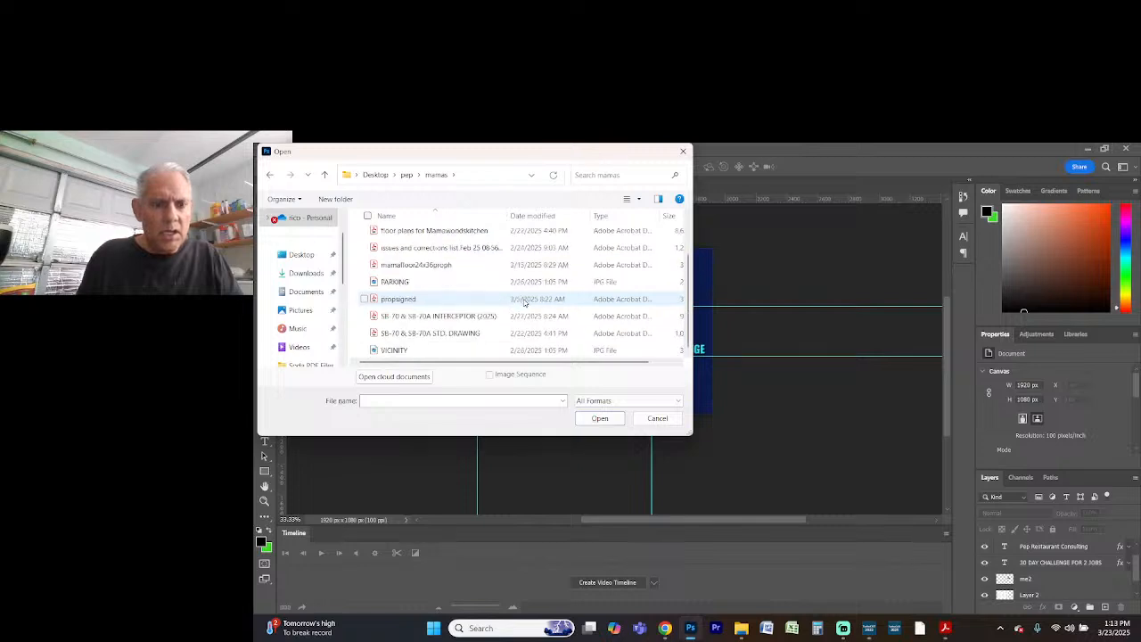
left_click(499, 317)
double_click(500, 316)
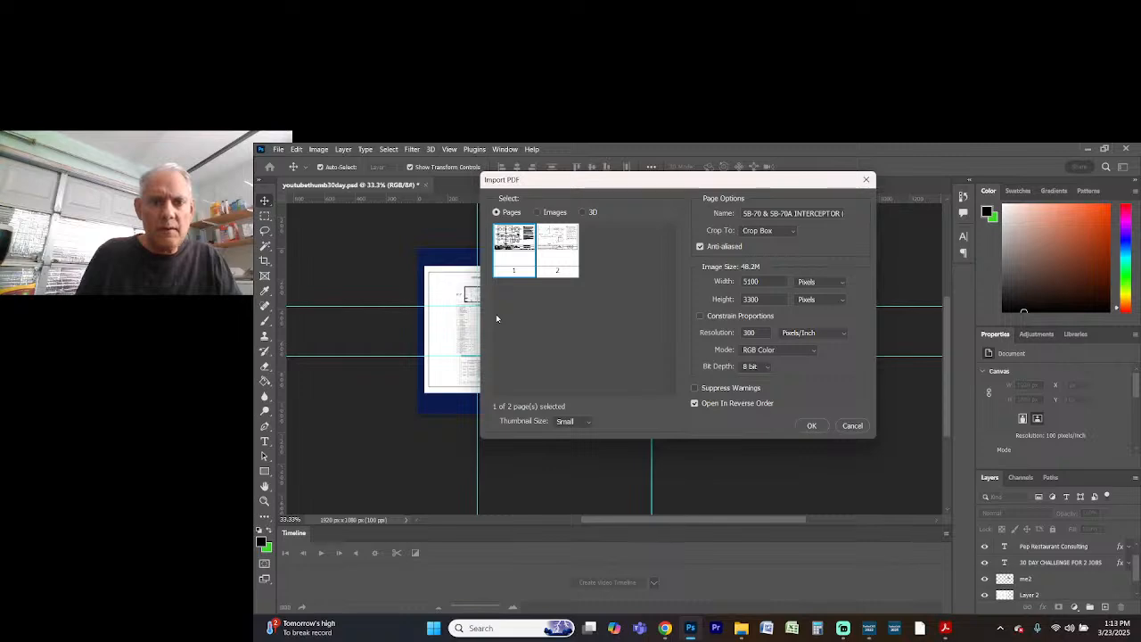
key("Return")
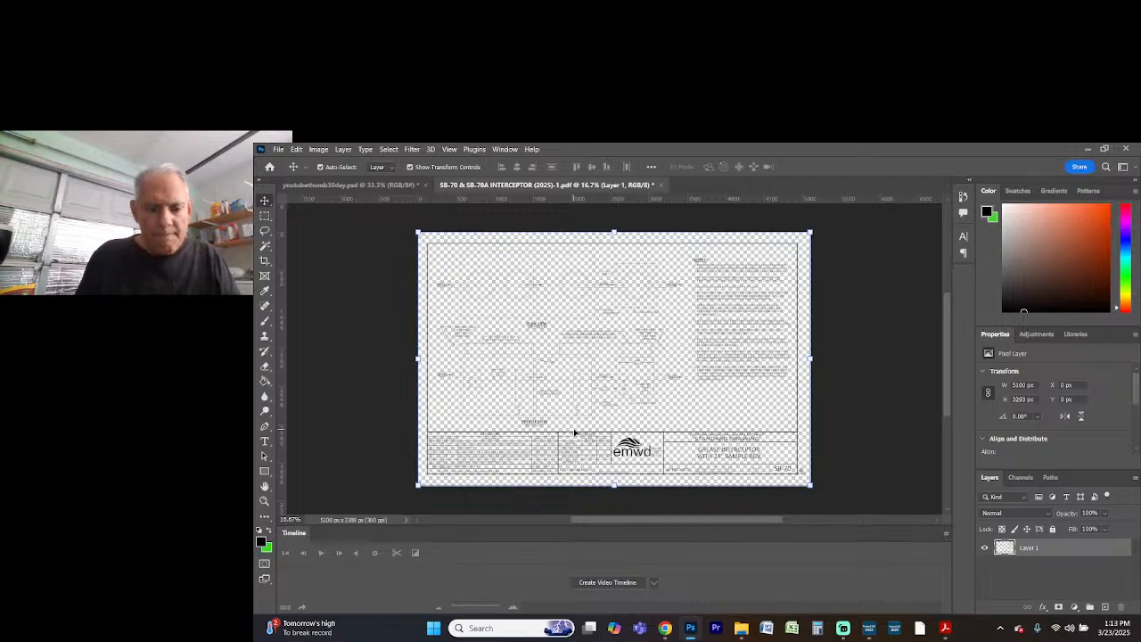
Erase the triangular number 5 marker from the first entry of the drawing's REVISIONS table using a rectangular selection
key("ctrl+plus")
key("ctrl+plus")
key("ctrl+plus")
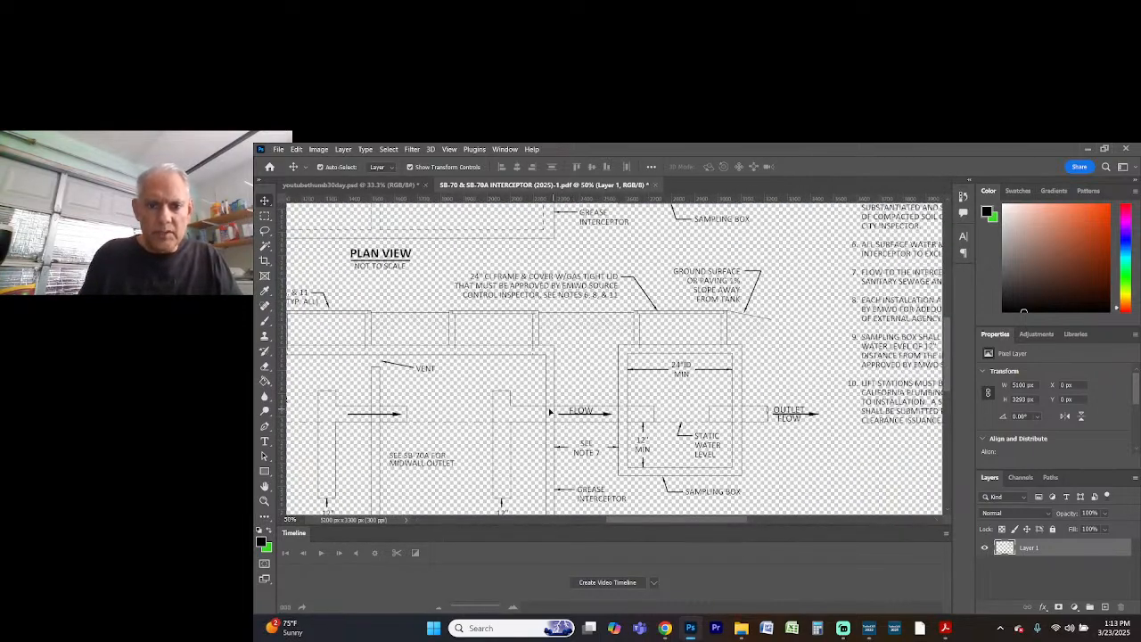
scroll(550, 412, "down", 5)
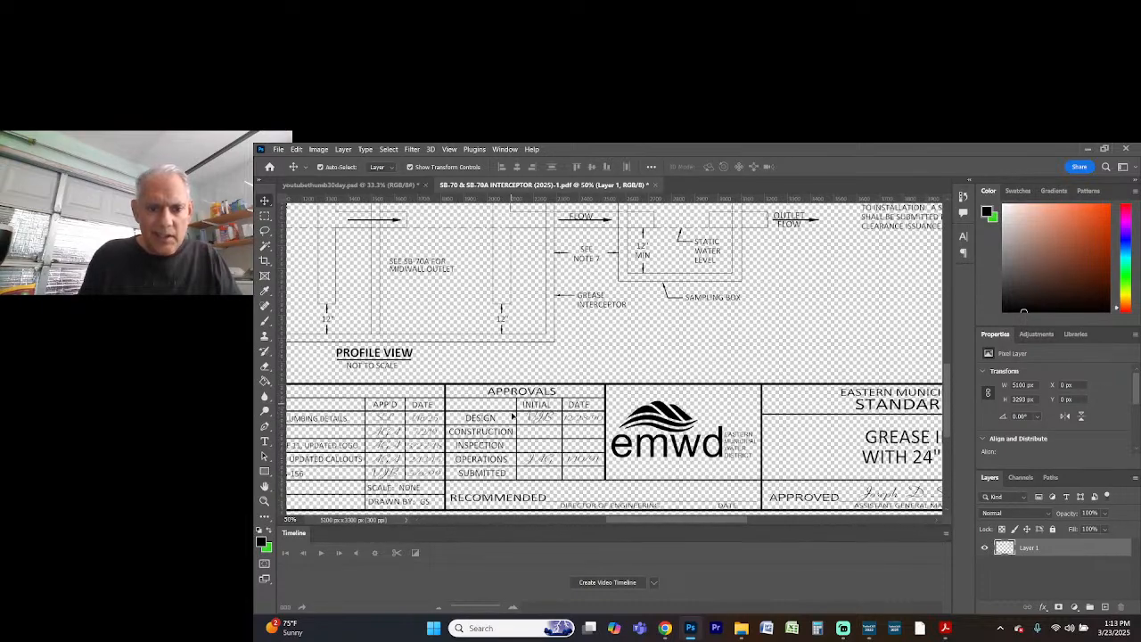
scroll(513, 416, "down", 1)
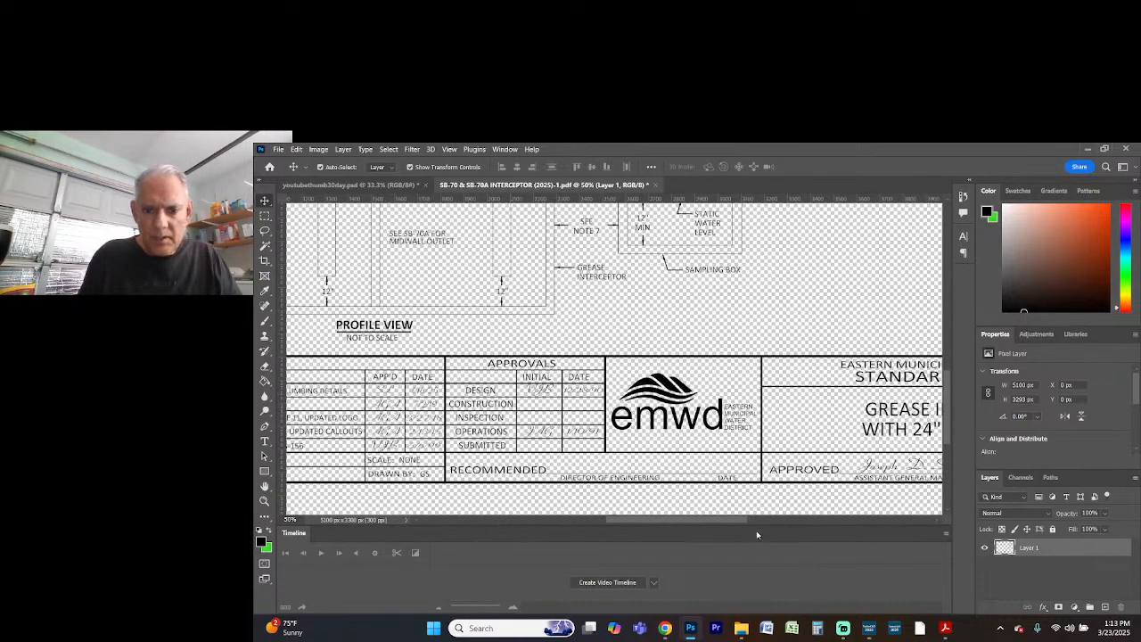
left_click_drag(738, 524, 677, 523)
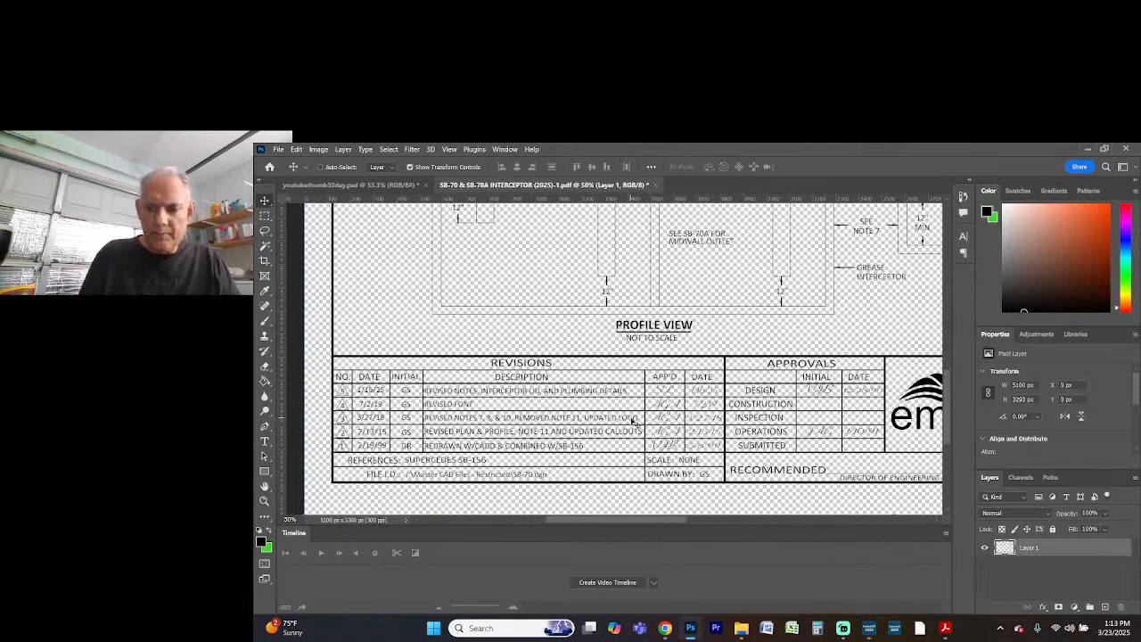
key("ctrl+plus")
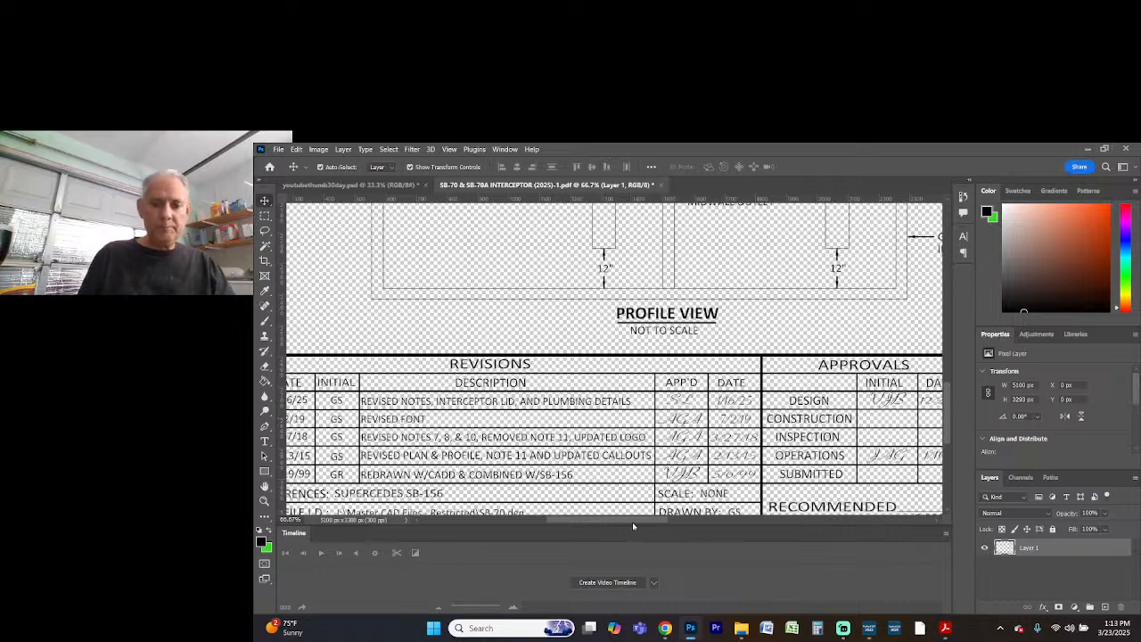
left_click_drag(629, 519, 597, 520)
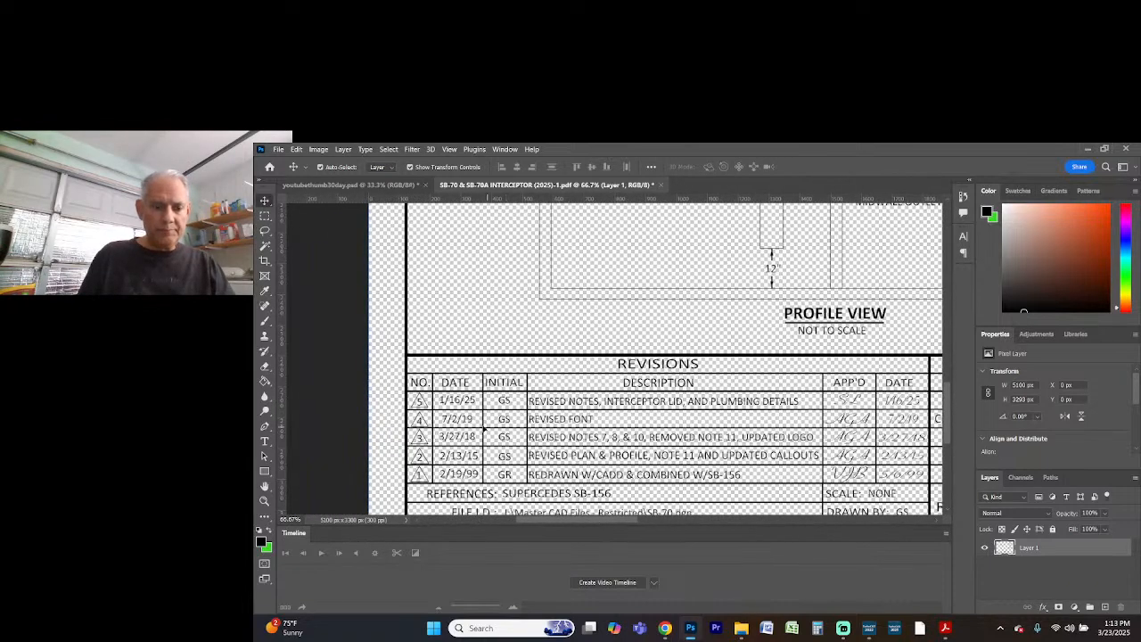
key("ctrl+plus")
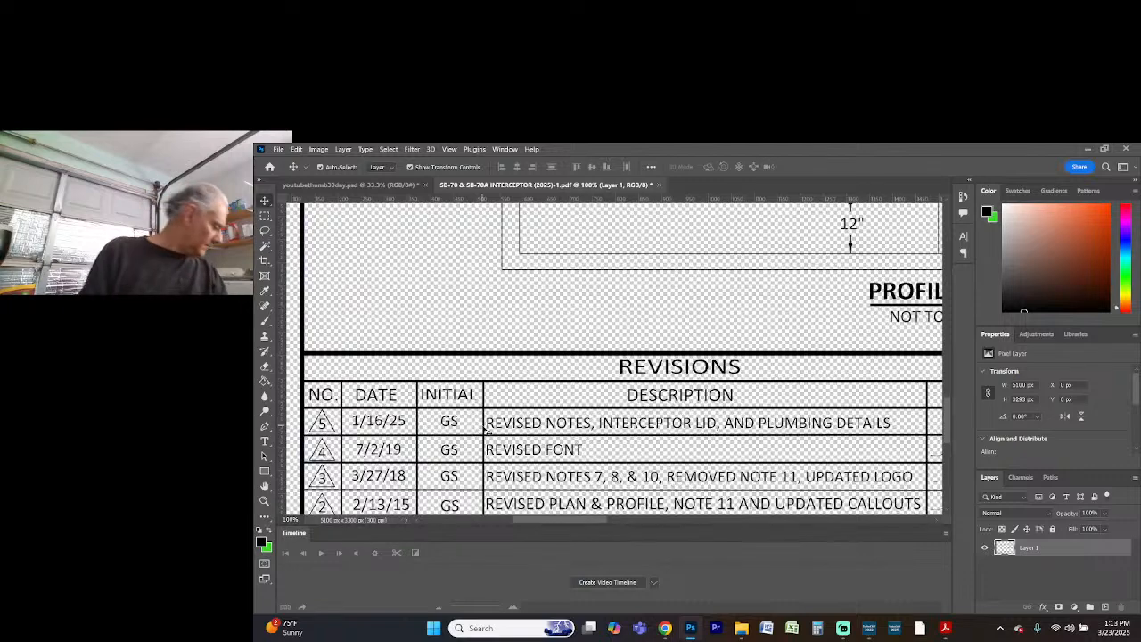
key("ctrl+plus")
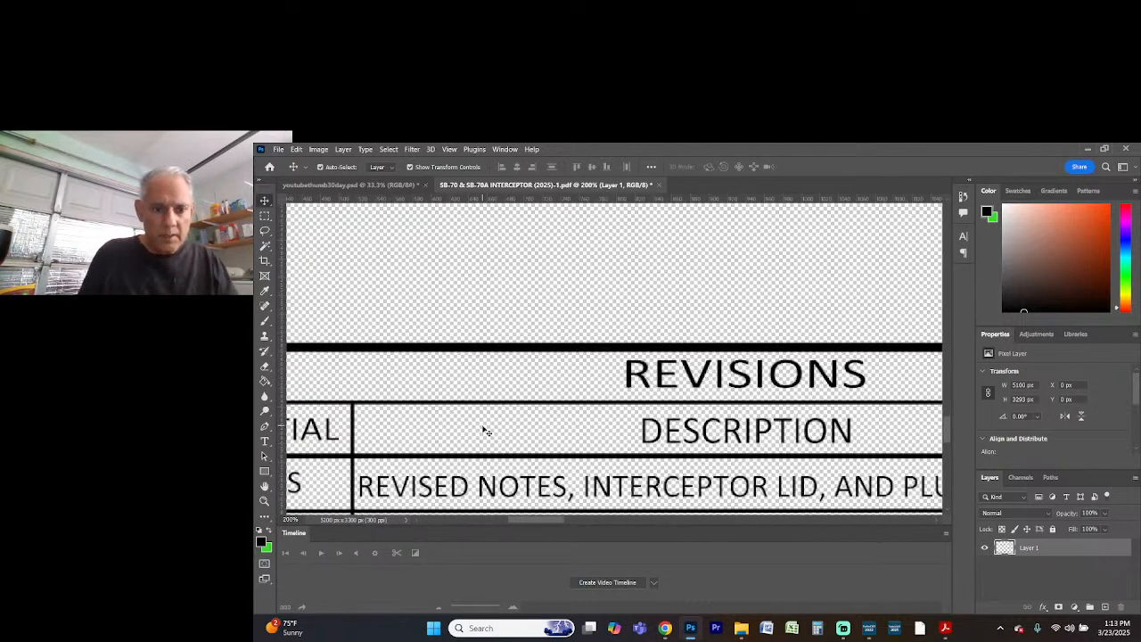
scroll(504, 456, "down", 2)
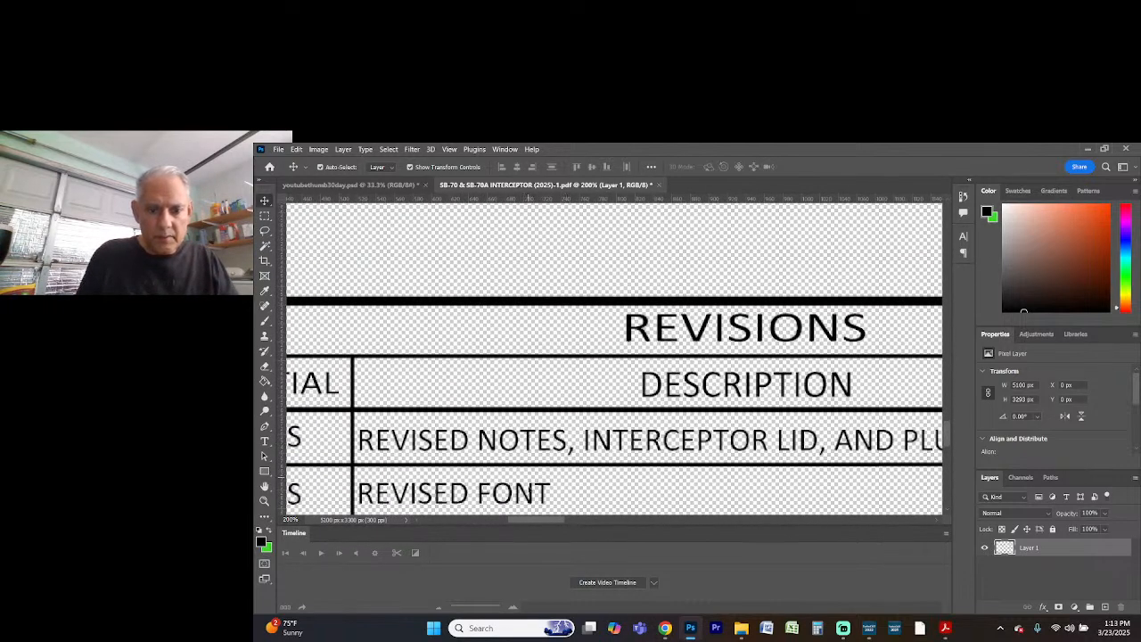
left_click_drag(537, 526, 504, 520)
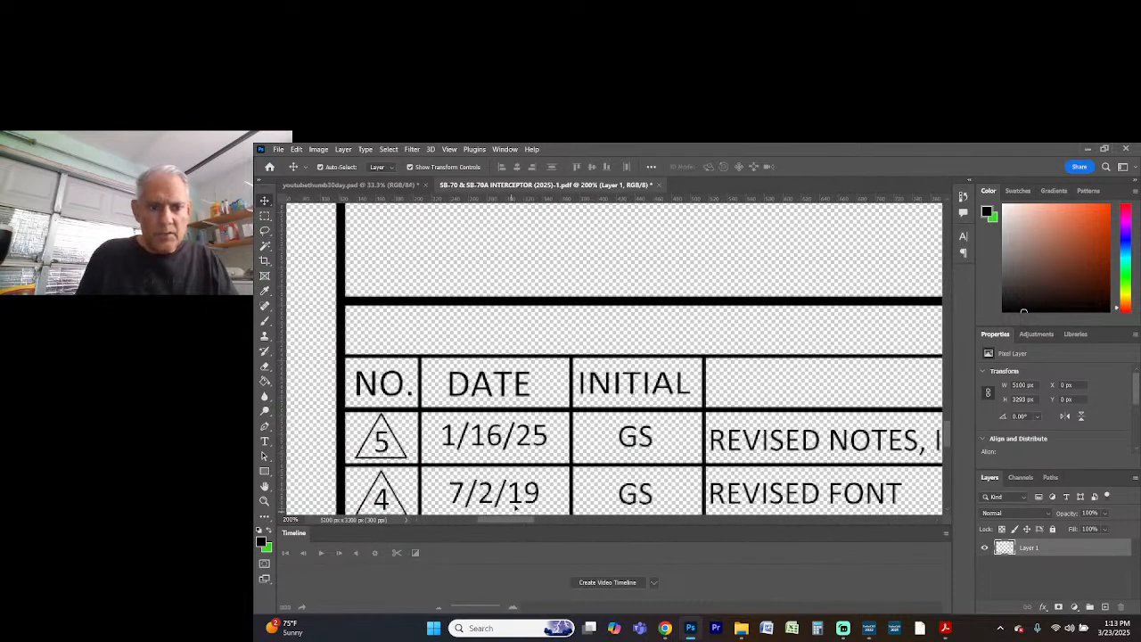
left_click(265, 217)
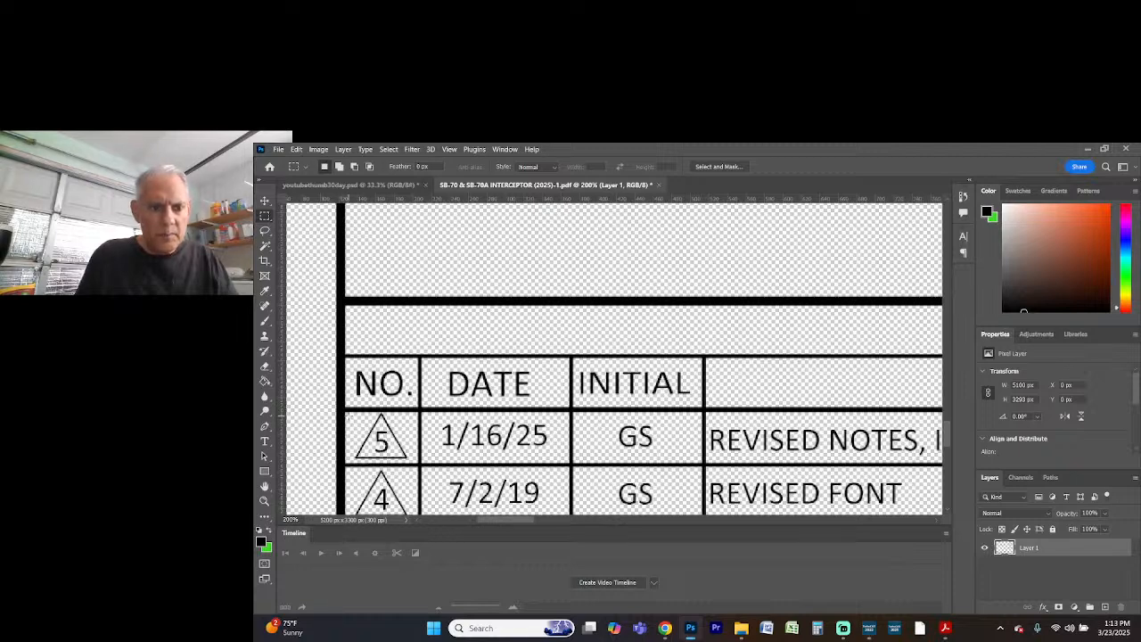
left_click_drag(352, 416, 413, 464)
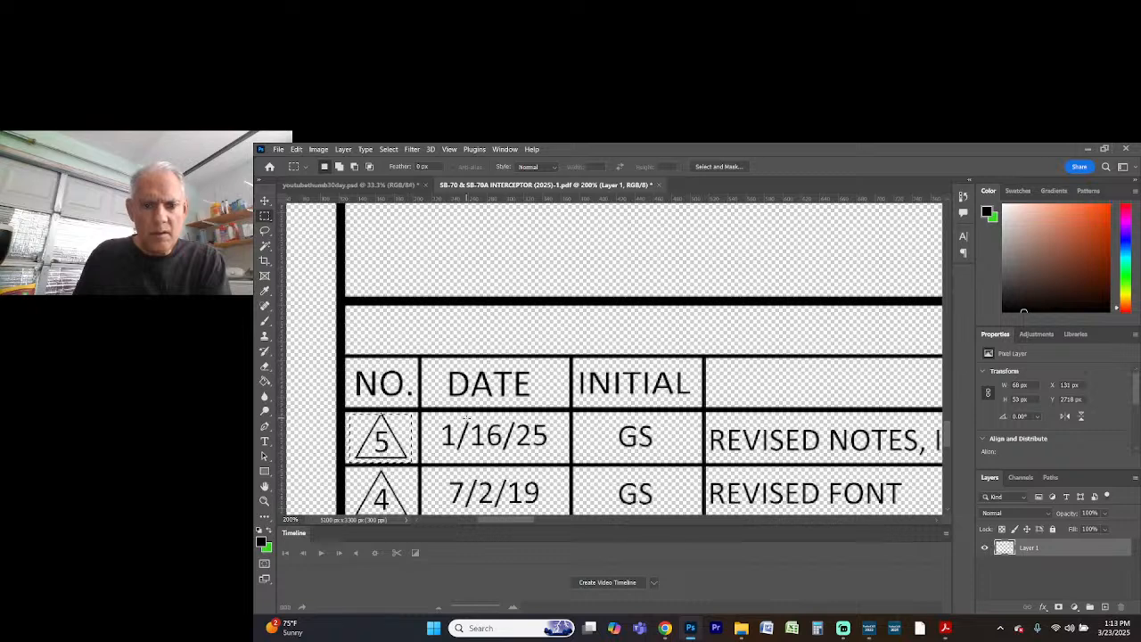
key("Delete")
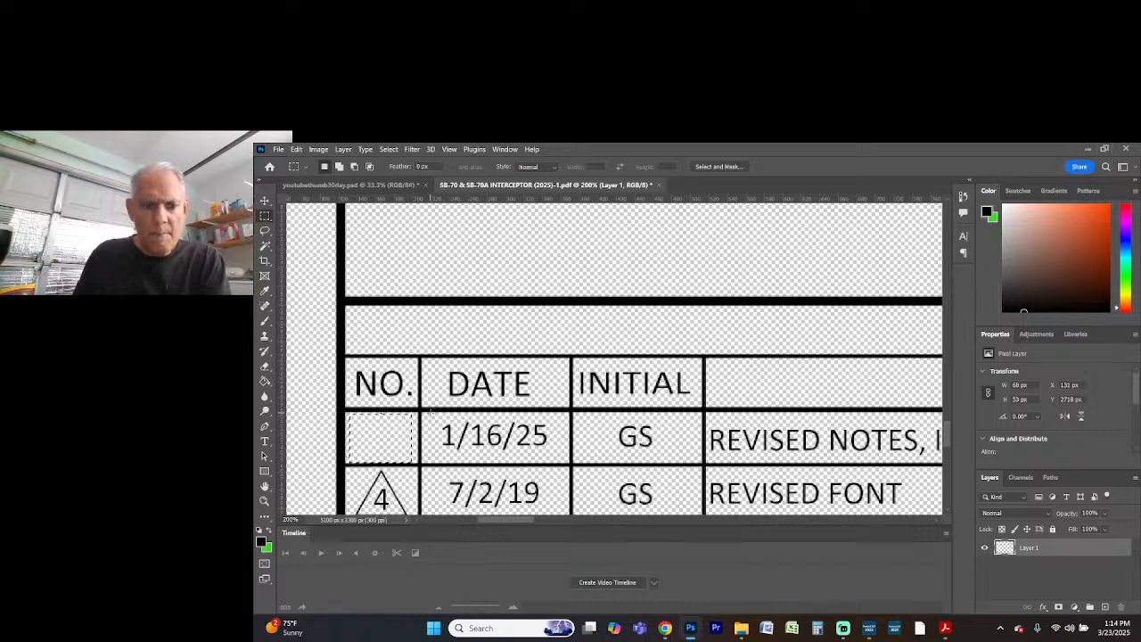
Erase the date 1/16/25 and the initials from the first entry of the REVISIONS table
left_click_drag(429, 413, 554, 458)
key("Delete")
left_click_drag(584, 422, 675, 453)
key("Delete")
Erase the description "REVISED NOTES, INTERCEPTOR LID, AND PLUMBING DETAILS" from the first entry of the REVISIONS table
scroll(683, 499, "down", 1)
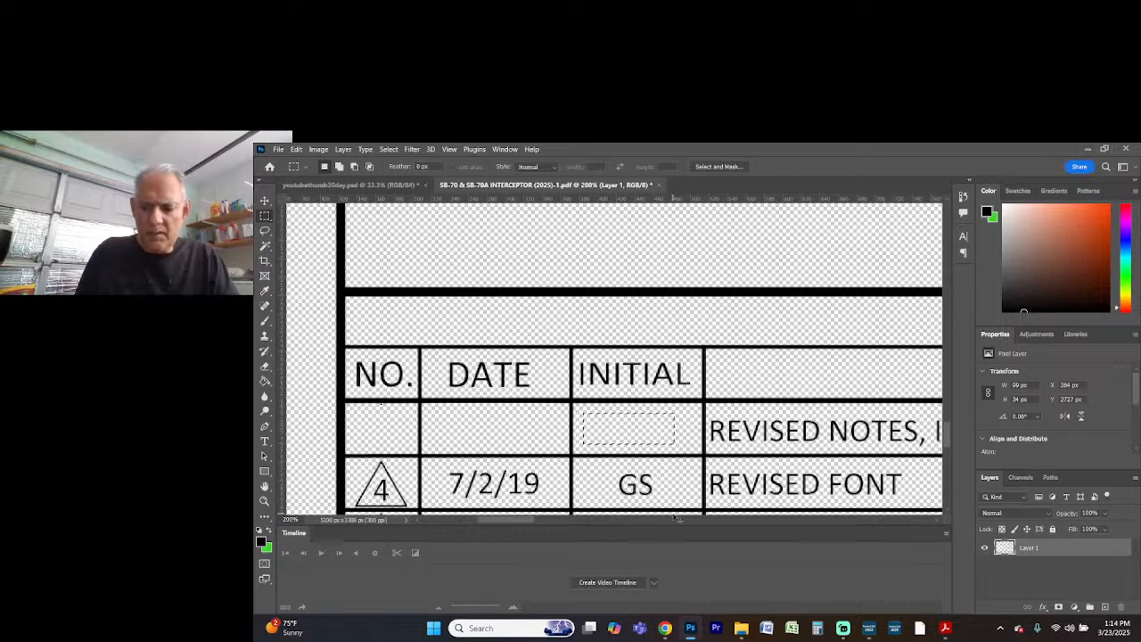
key("ctrl+minus")
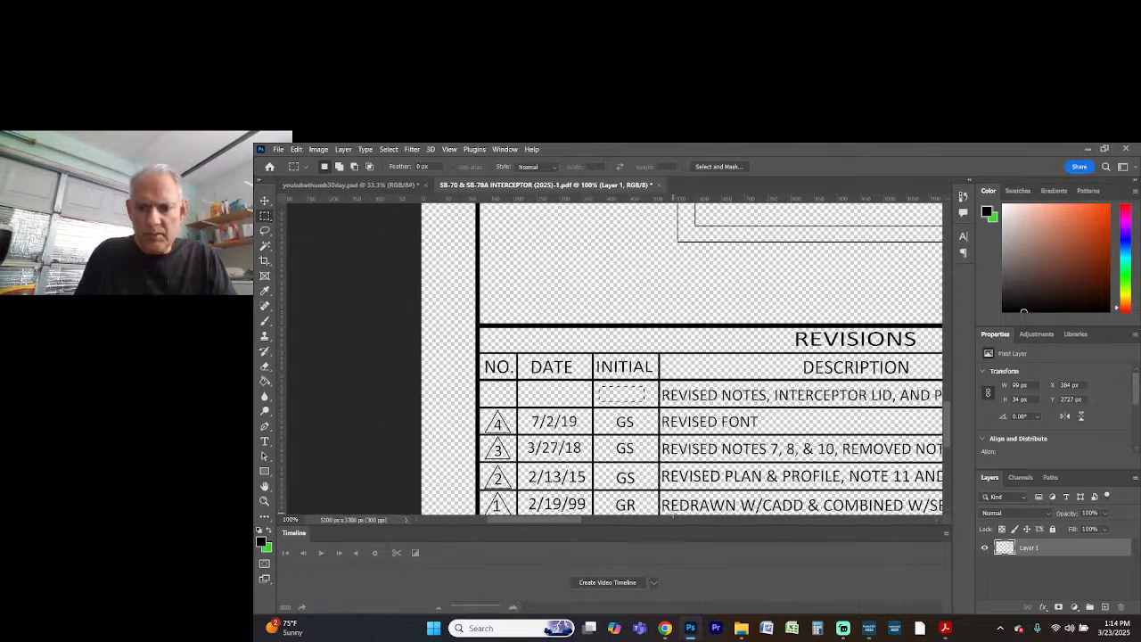
left_click_drag(578, 519, 609, 525)
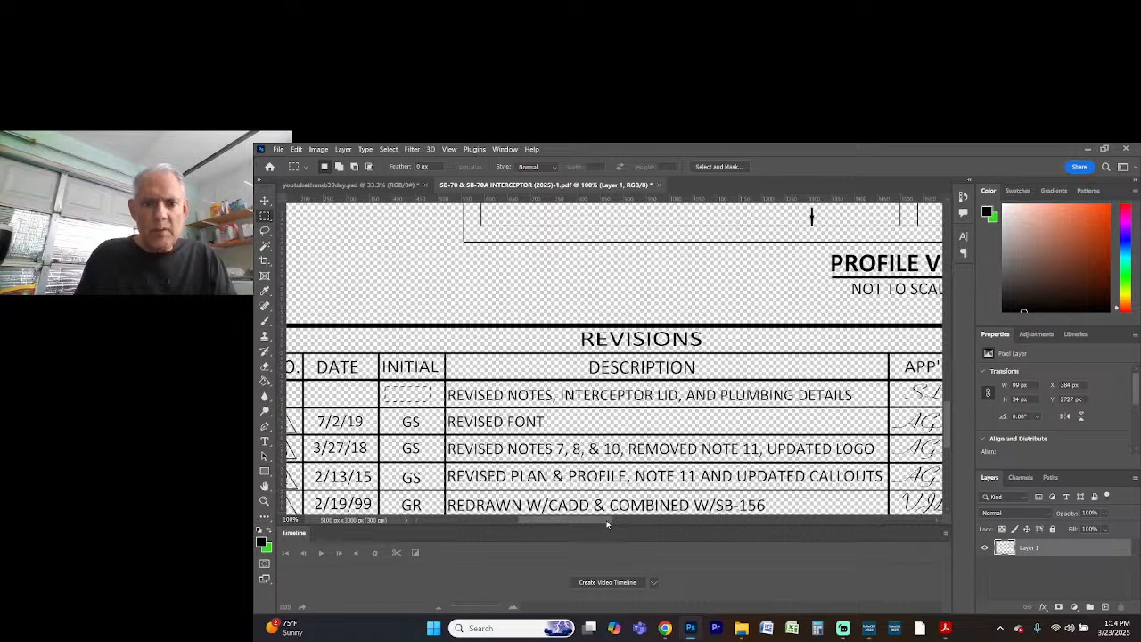
left_click_drag(607, 524, 593, 522)
left_click_drag(603, 524, 606, 525)
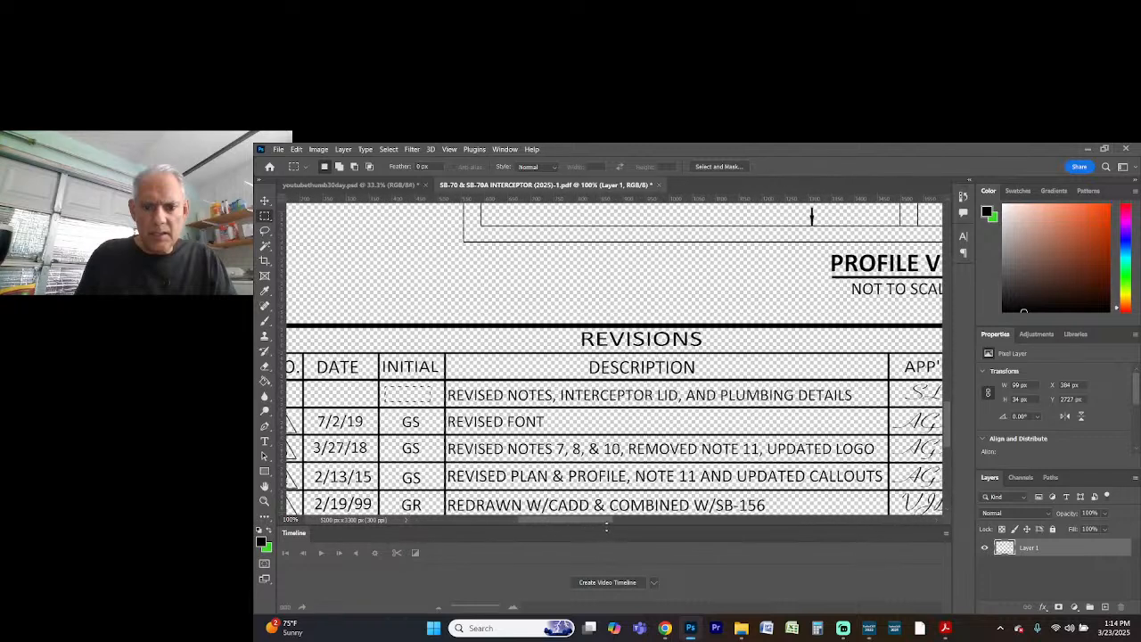
scroll(658, 476, "down", 3)
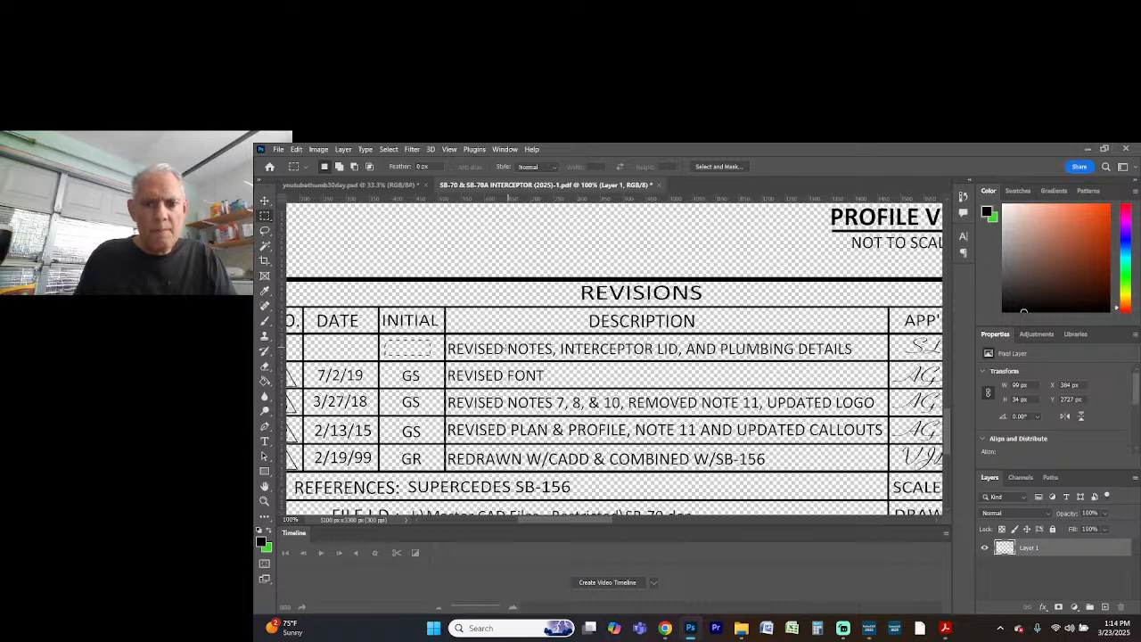
left_click_drag(444, 339, 876, 358)
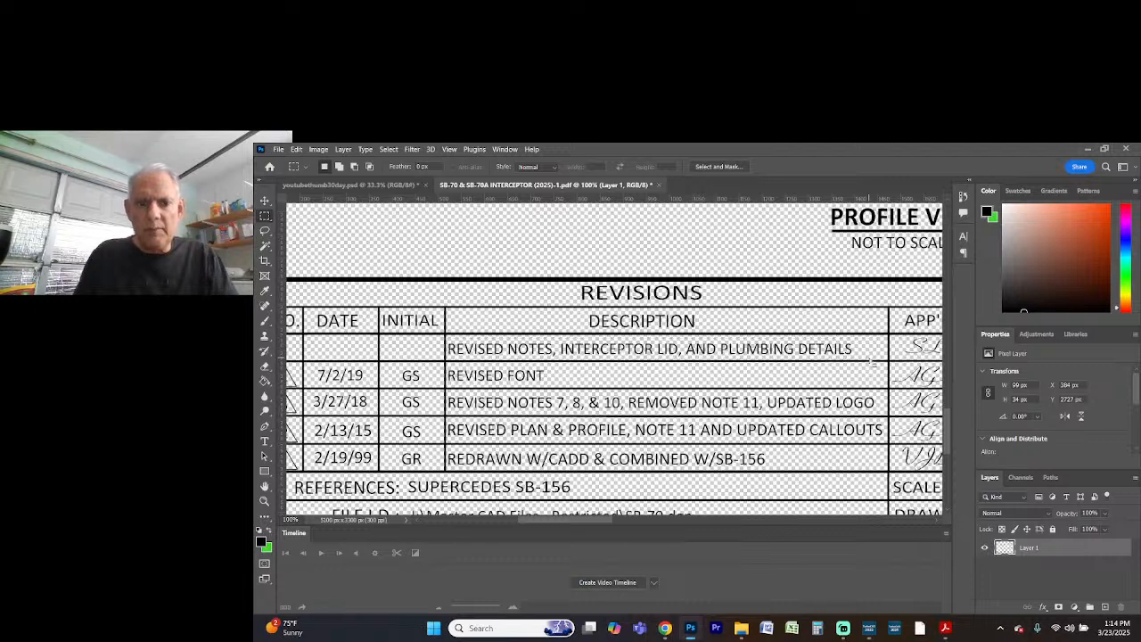
key("Delete")
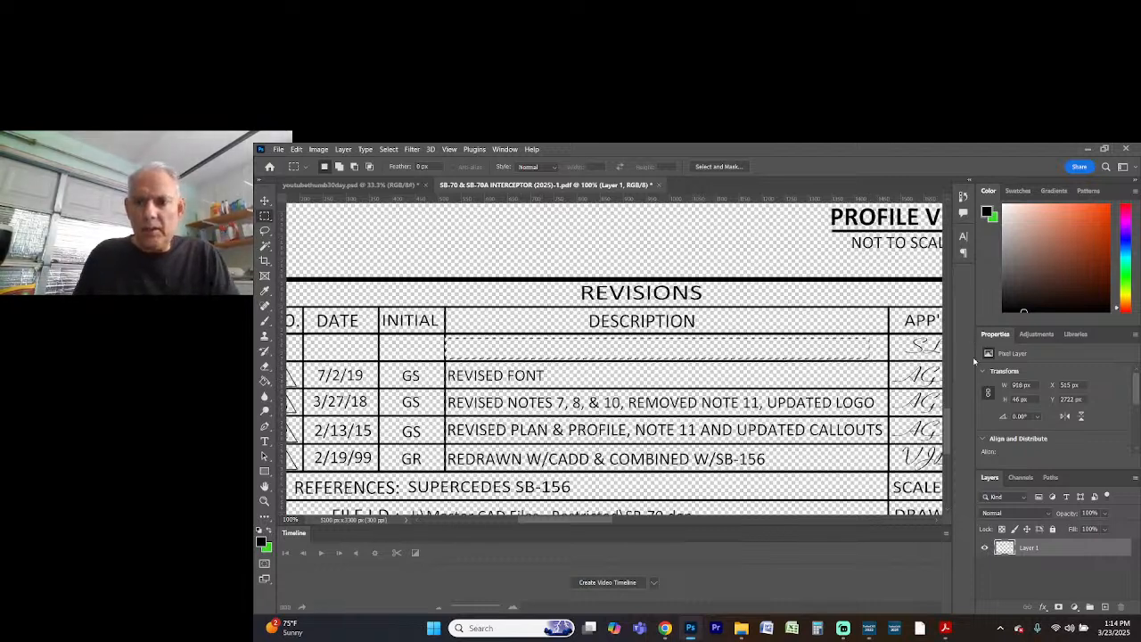
Erase the triangular markers 4, 3, 2 and 1 one by one from the NO. column of the REVISIONS table
left_click_drag(611, 520, 599, 522)
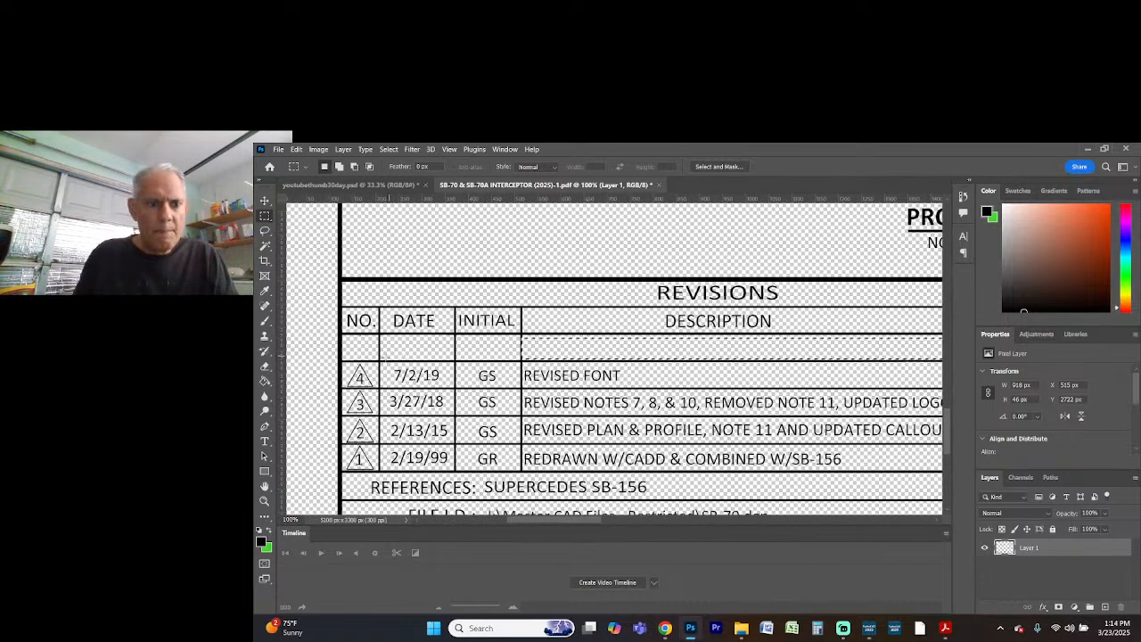
left_click_drag(353, 338, 377, 385)
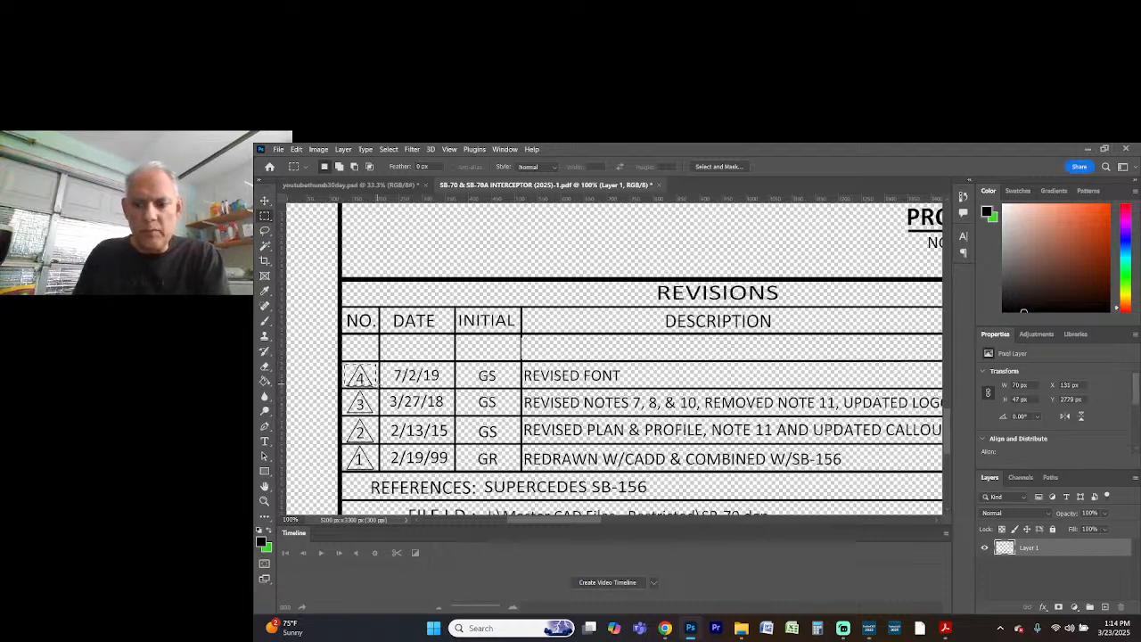
key("Delete")
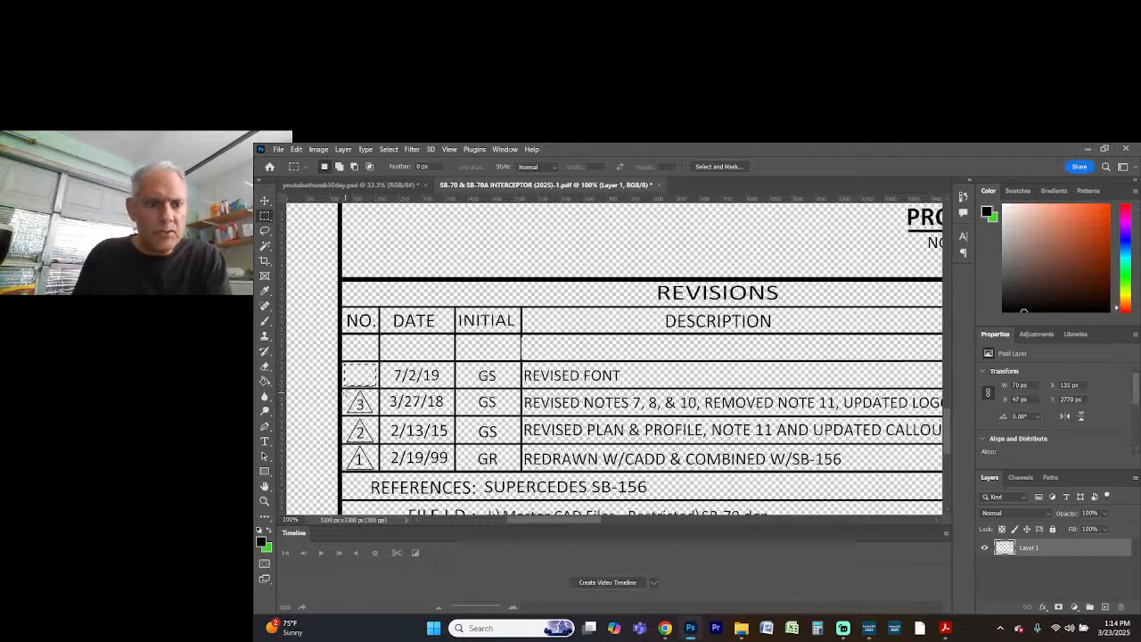
left_click_drag(343, 388, 379, 415)
key("Delete")
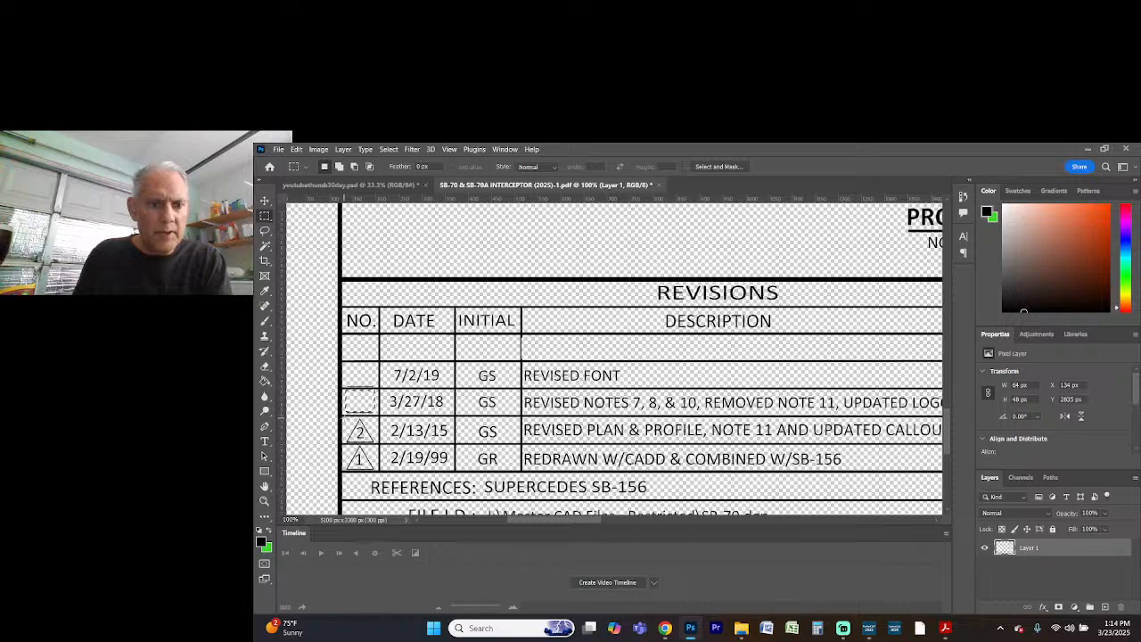
left_click_drag(345, 419, 376, 443)
key("Delete")
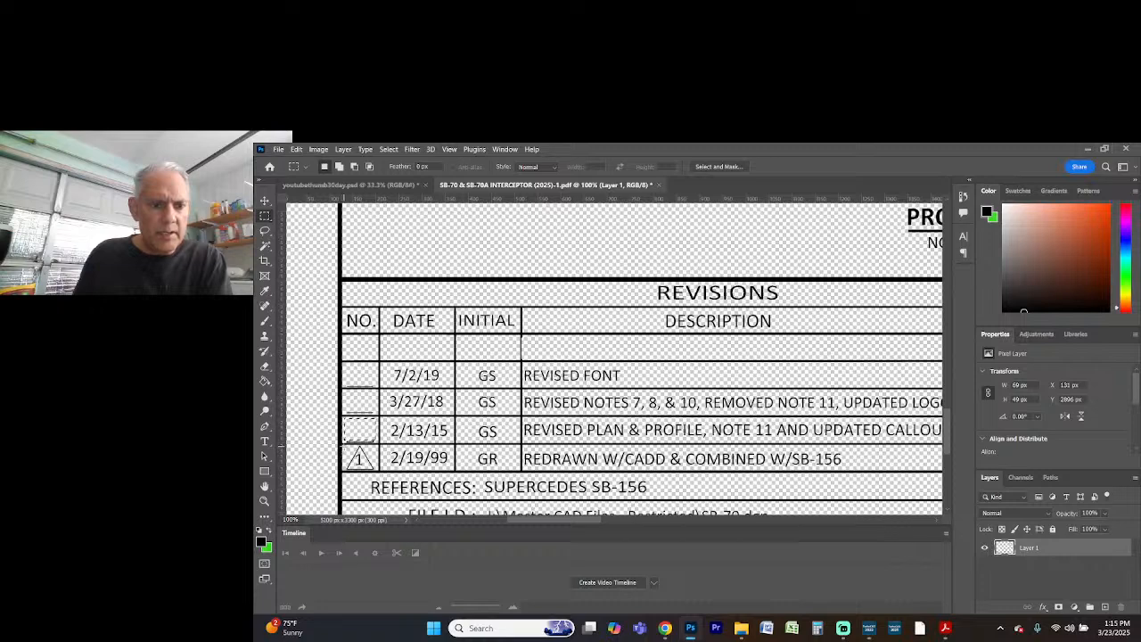
left_click_drag(344, 446, 374, 470)
key("Delete")
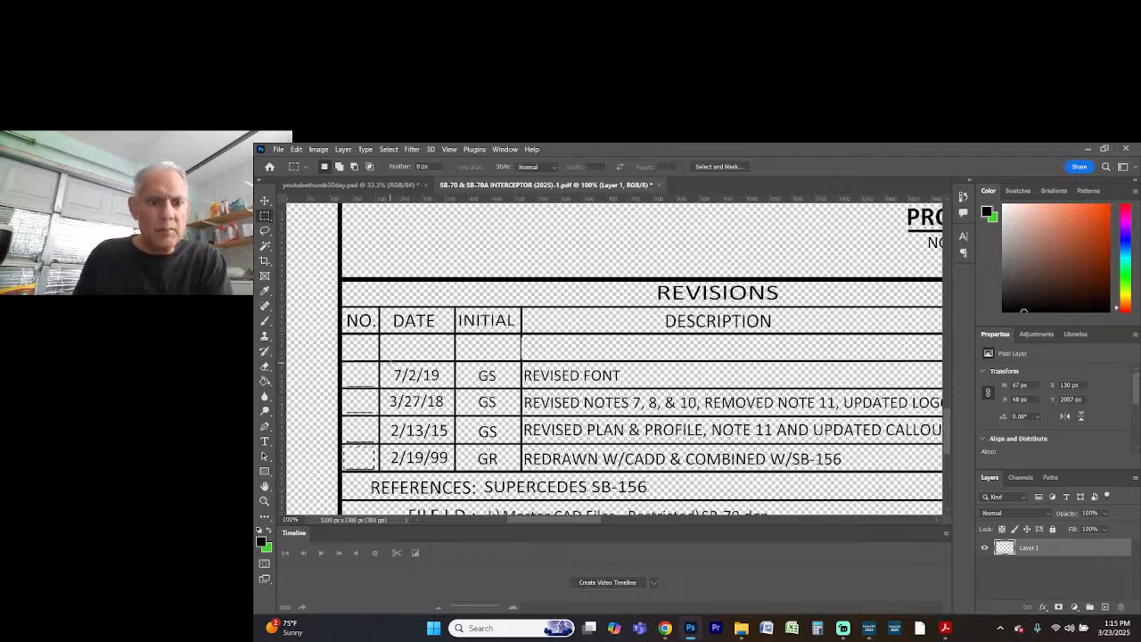
Erase the dates 7/2/19, 3/27/18, 2/13/15 and 2/19/99 one by one from the DATE column of the REVISIONS table
left_click_drag(385, 364, 451, 415)
key("Delete")
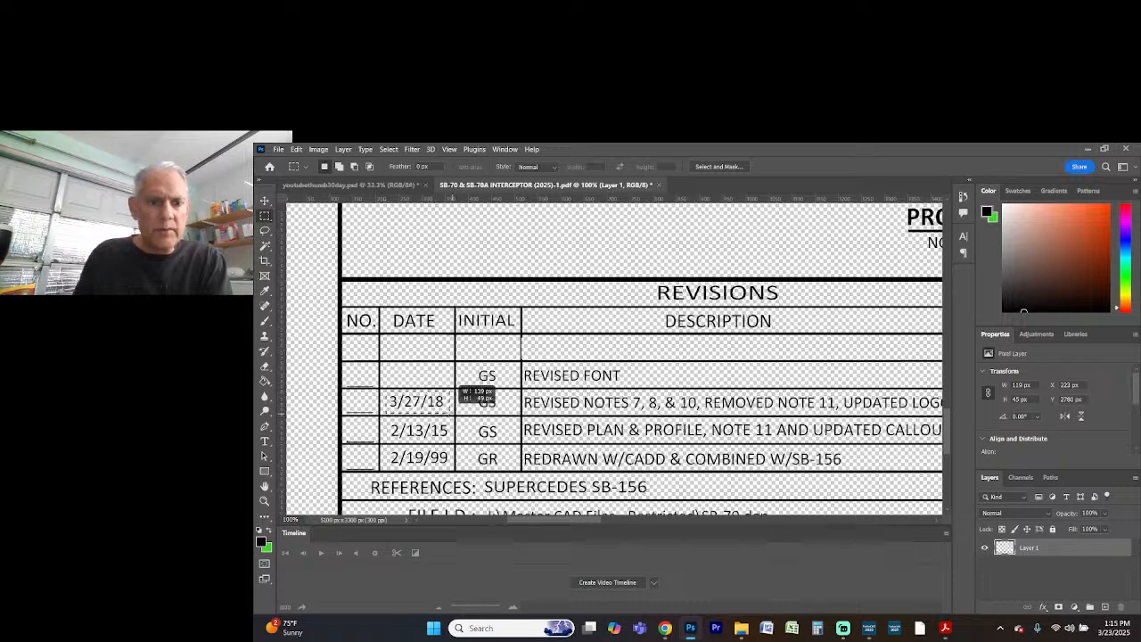
key("Delete")
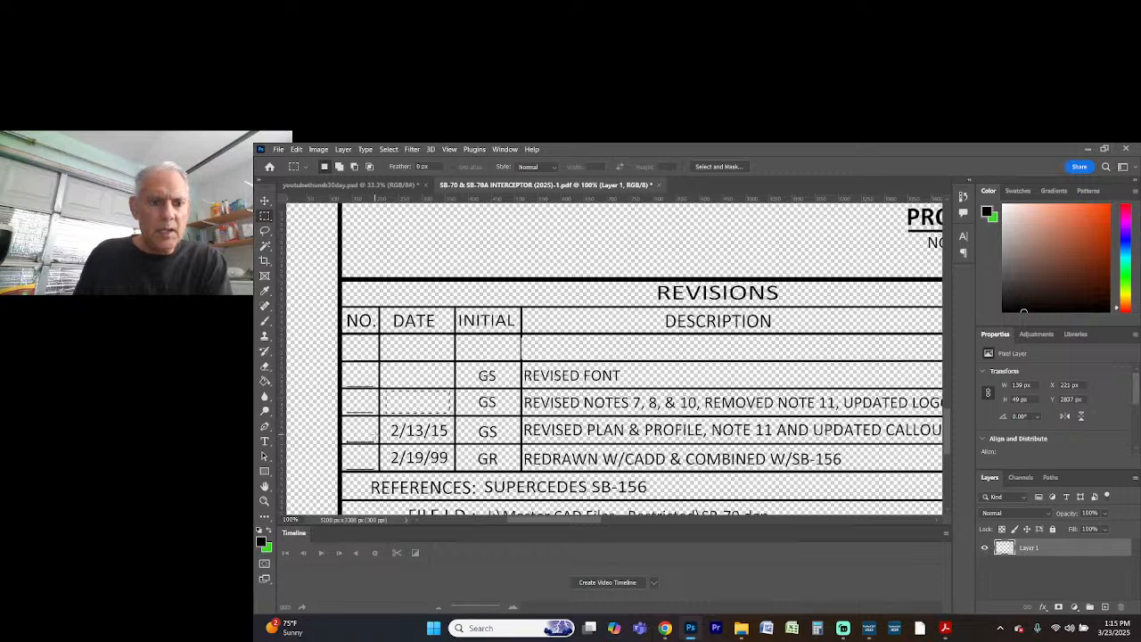
left_click_drag(385, 418, 449, 441)
key("Delete")
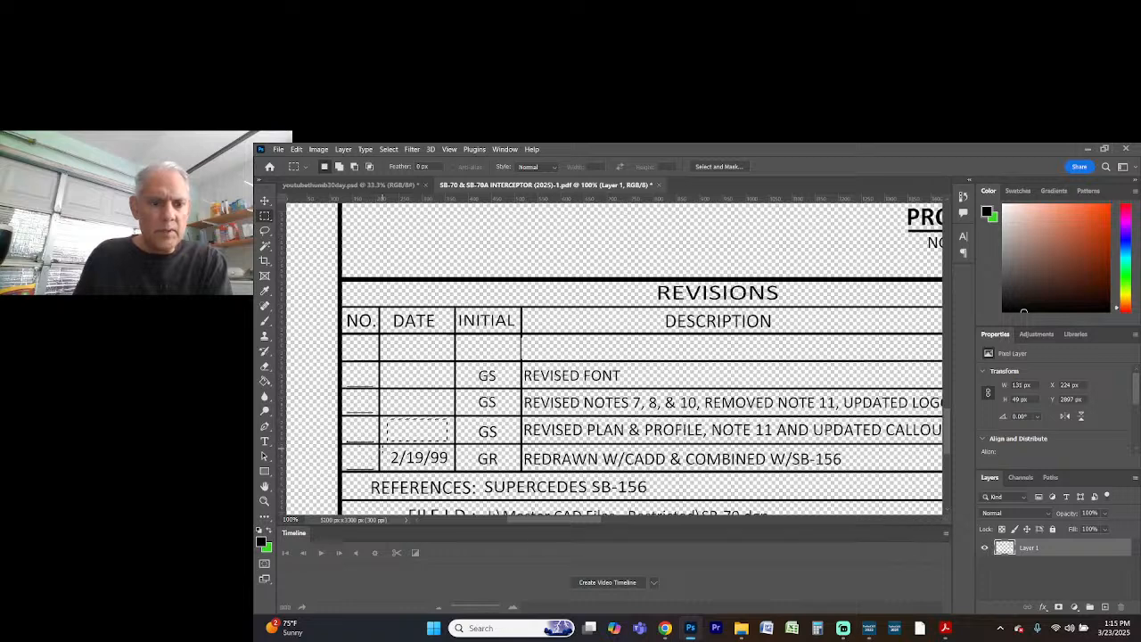
left_click_drag(387, 450, 453, 470)
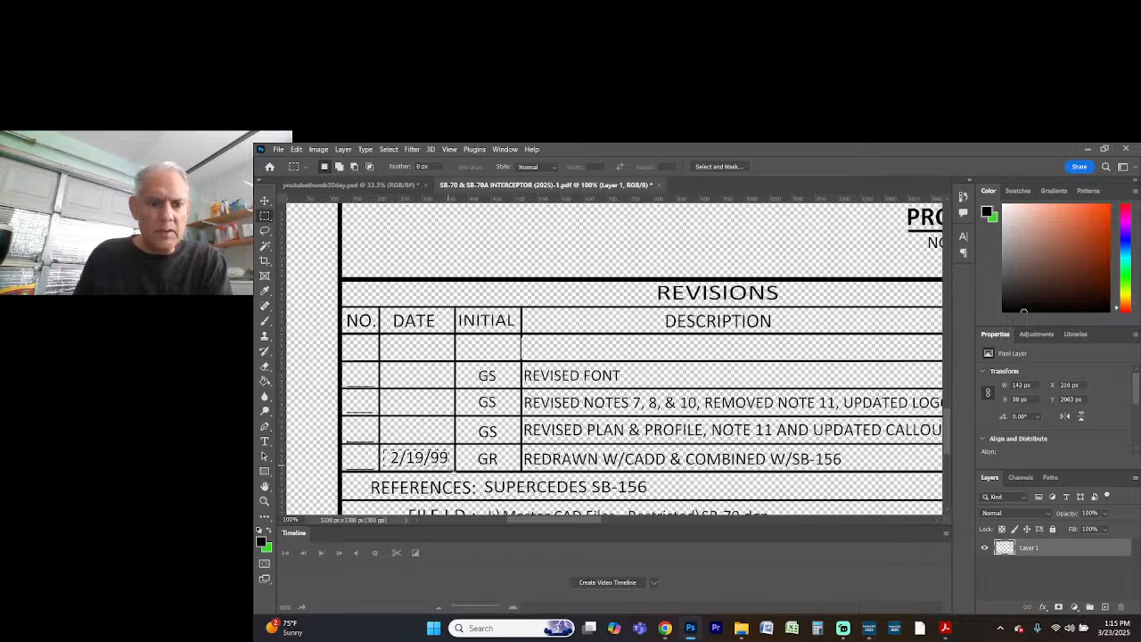
key("Delete")
Erase the initials in the INITIAL column of the REVISIONS table, working down from the REVISED FONT entry to the entry below it
left_click_drag(468, 367, 490, 383)
left_click(430, 391)
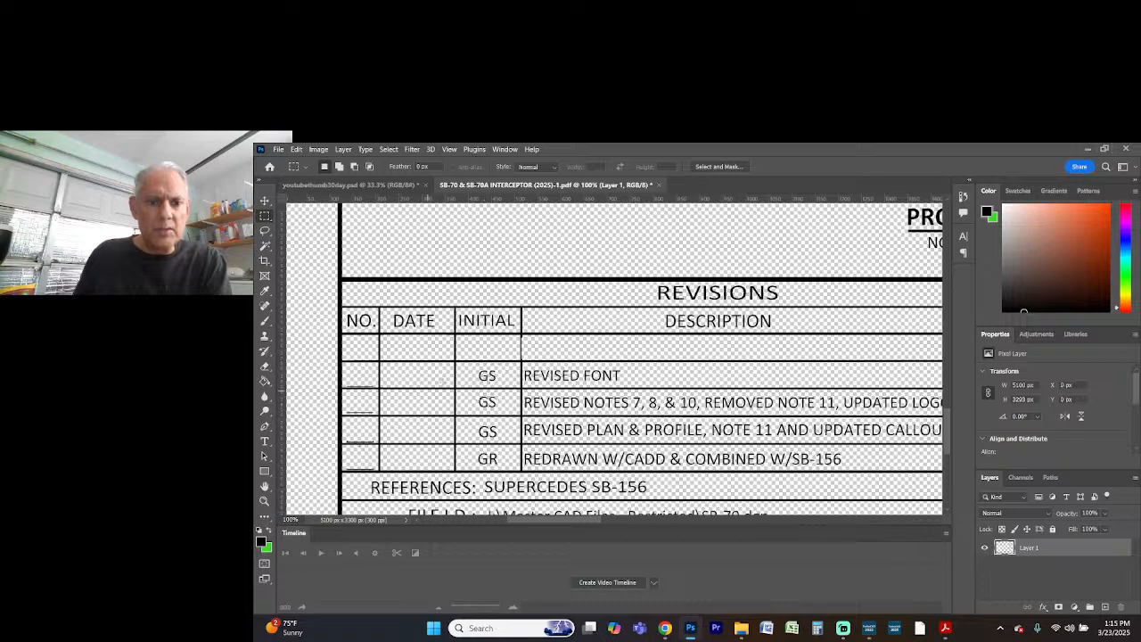
left_click_drag(468, 368, 500, 386)
key("Delete")
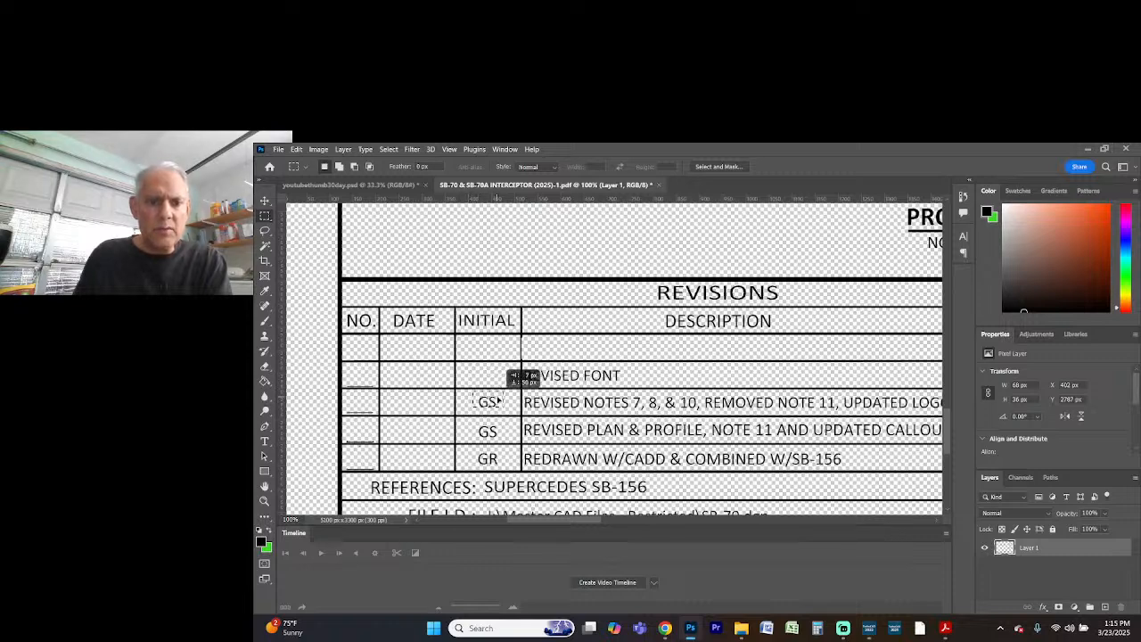
key("Delete")
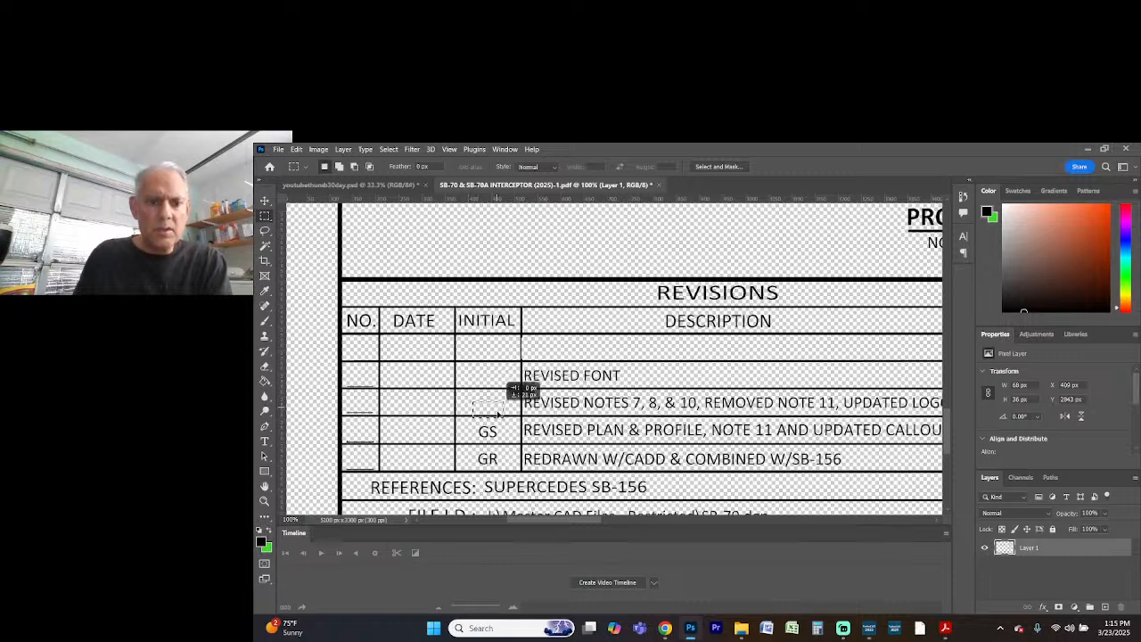
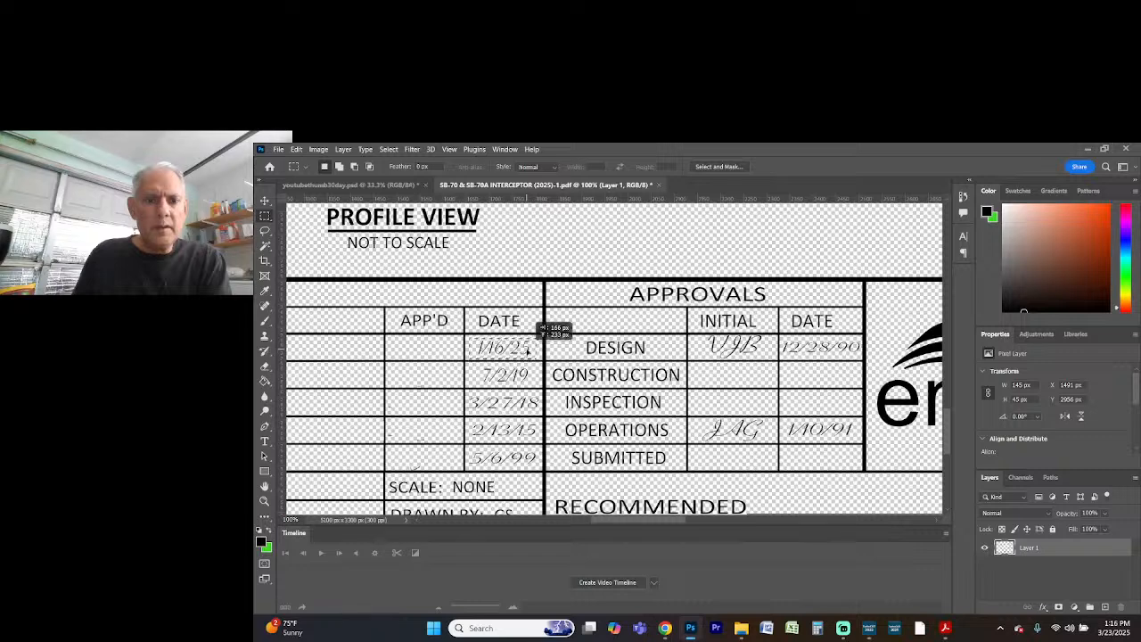
Erase the dates 1/16/25, 7/2/19, 3/27/18, 2/13/15 and 5/6/99 from the DATE column beside APP'D in the REVISIONS table
key("Delete")
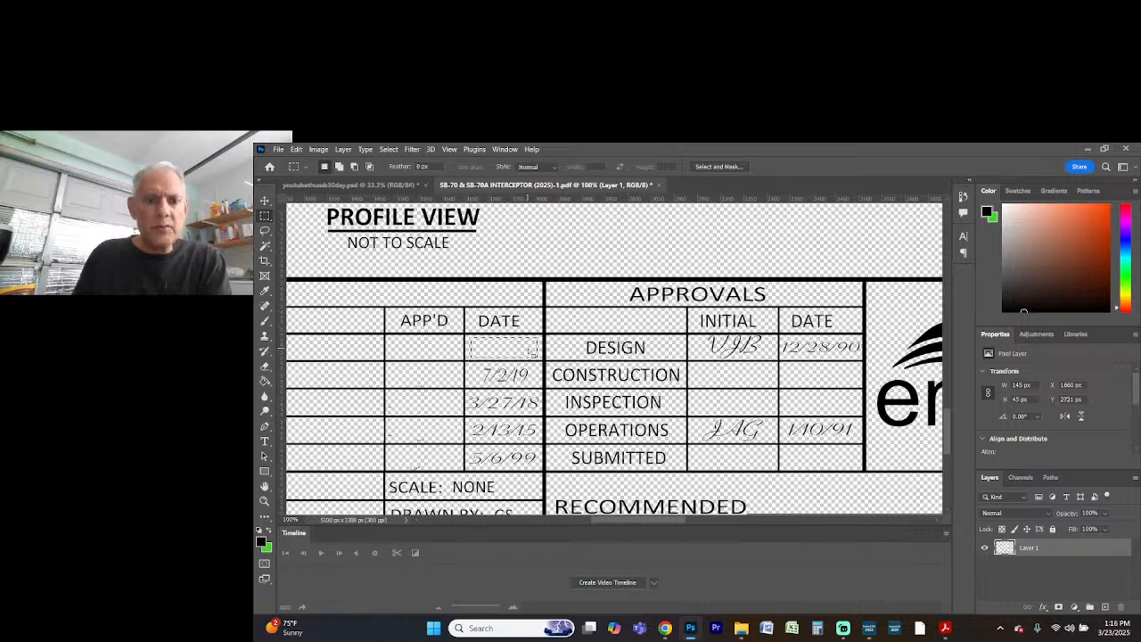
key("Delete")
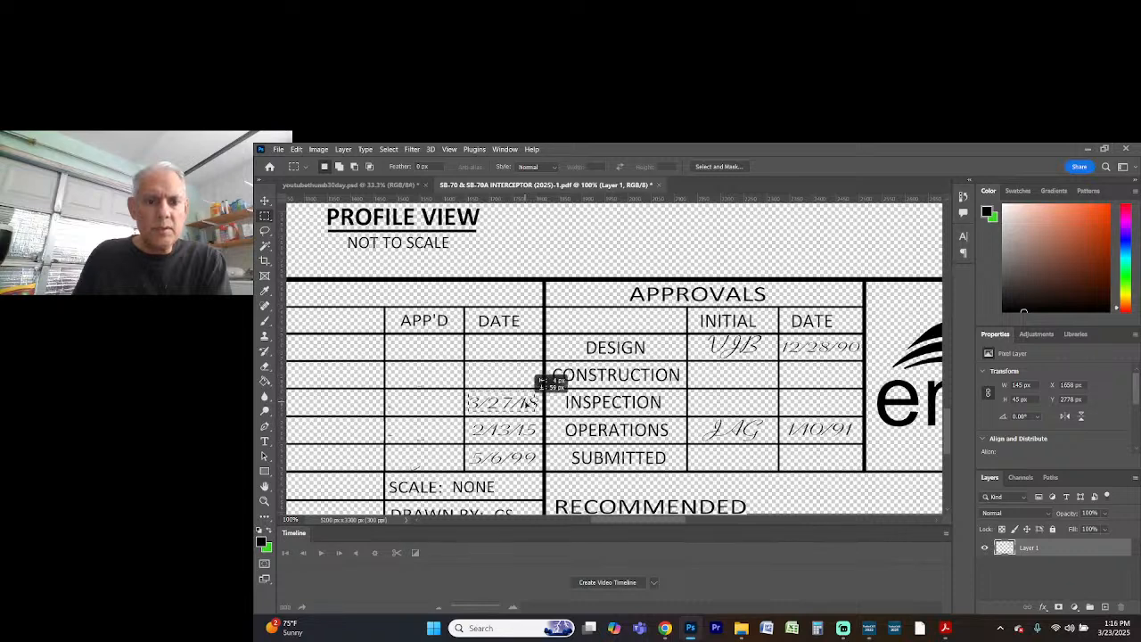
key("Delete")
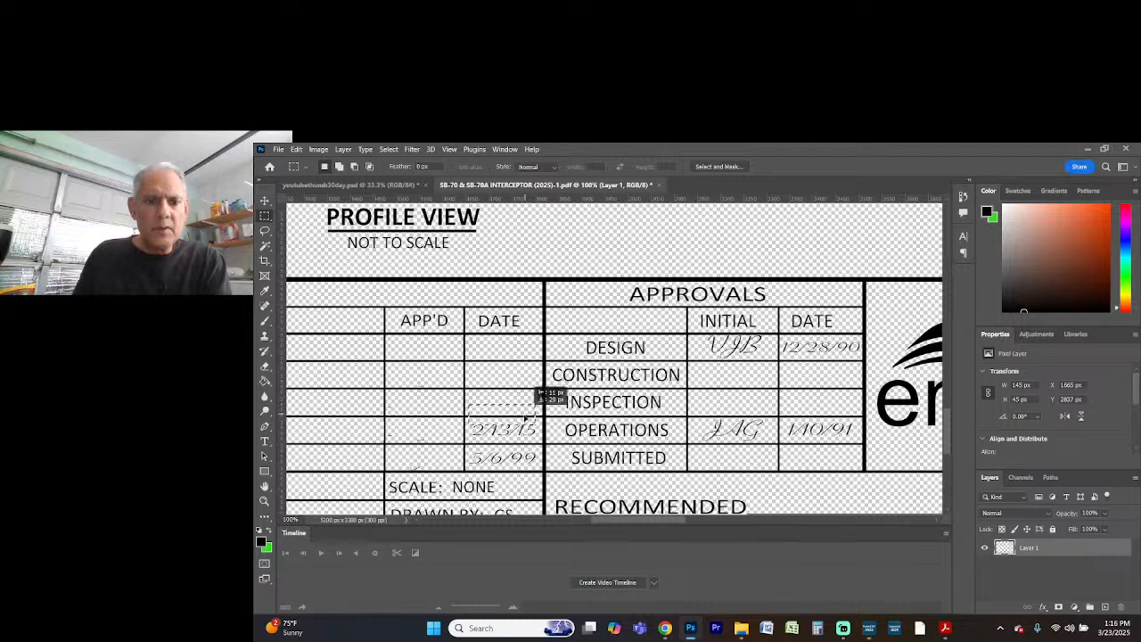
key("Delete")
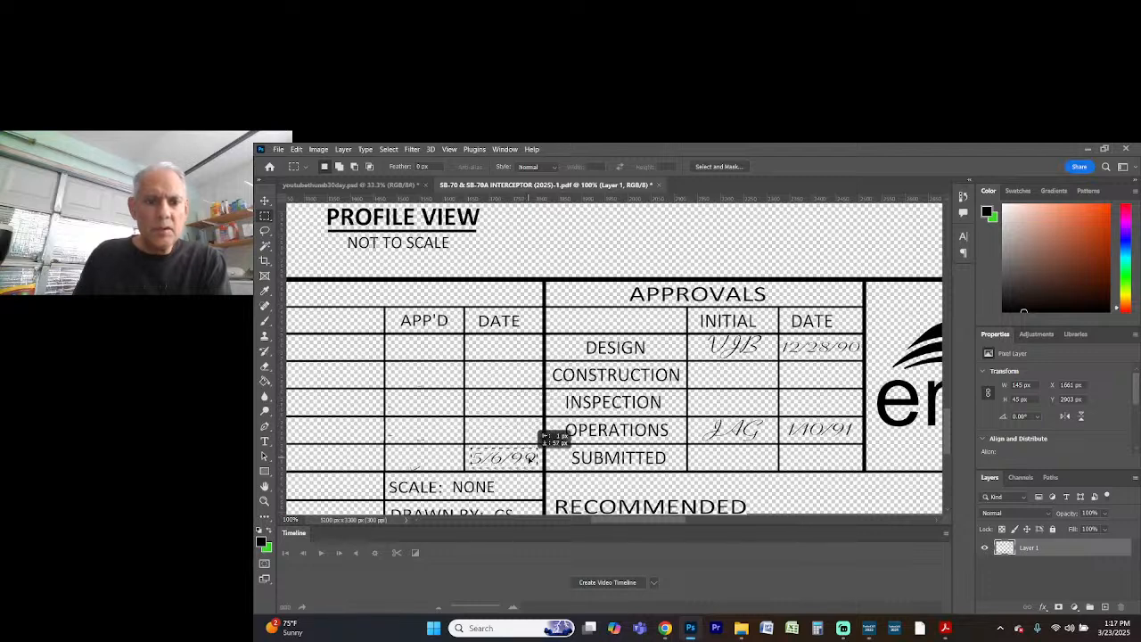
key("Delete")
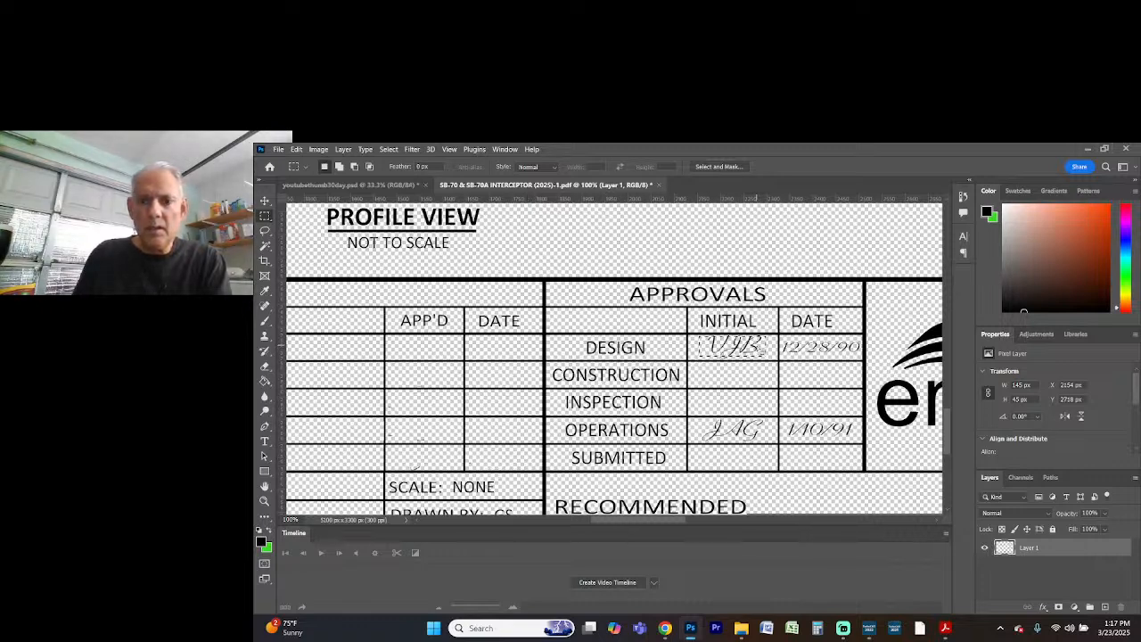
Erase the initials and the dates 12/28/90 and 1/10/91 from the DESIGN and OPERATIONS rows of the APPROVALS table
key("Delete")
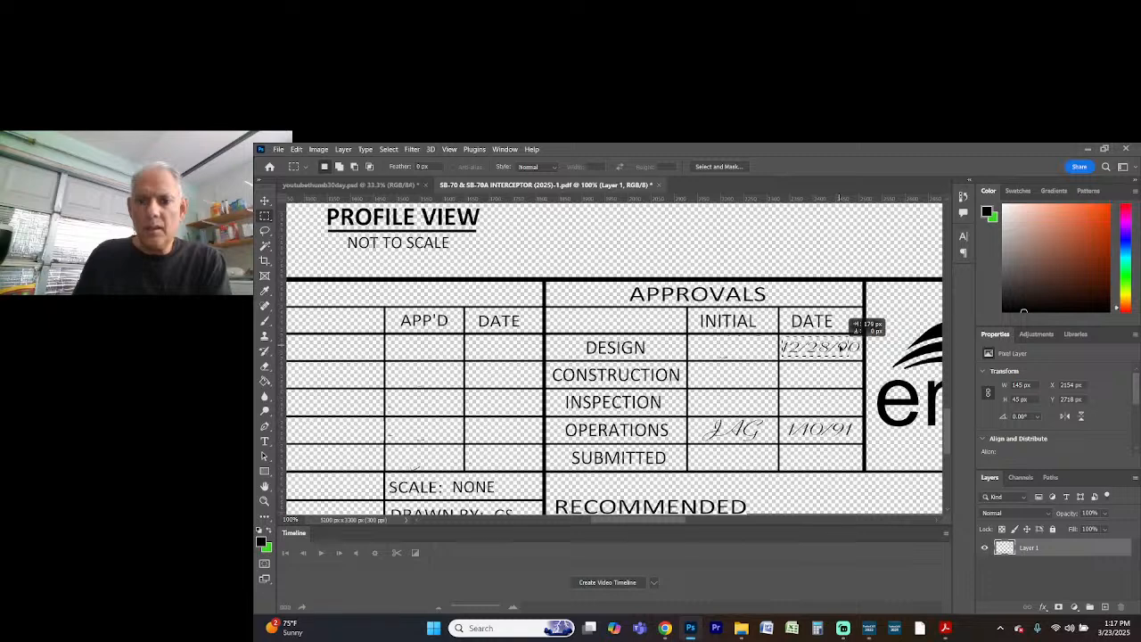
key("Delete")
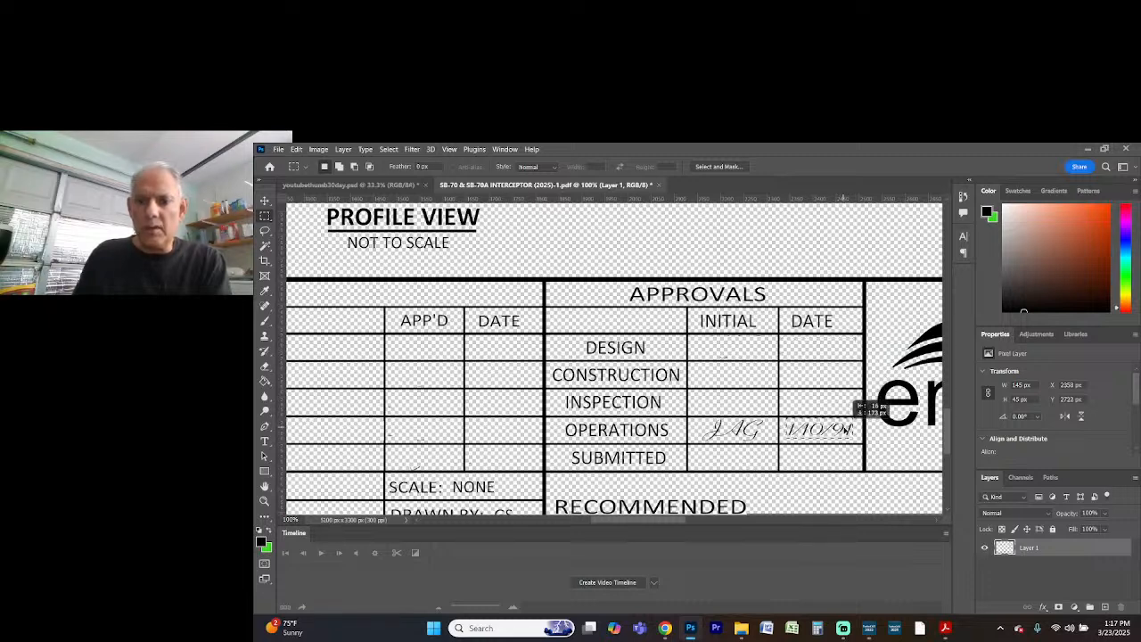
key("Delete")
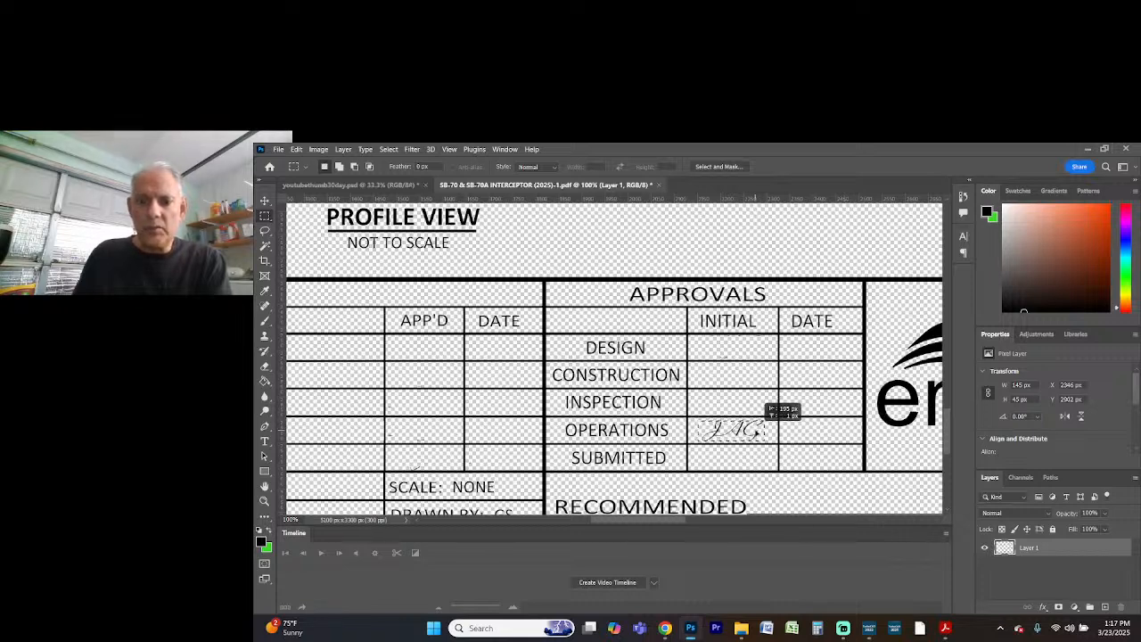
key("Delete")
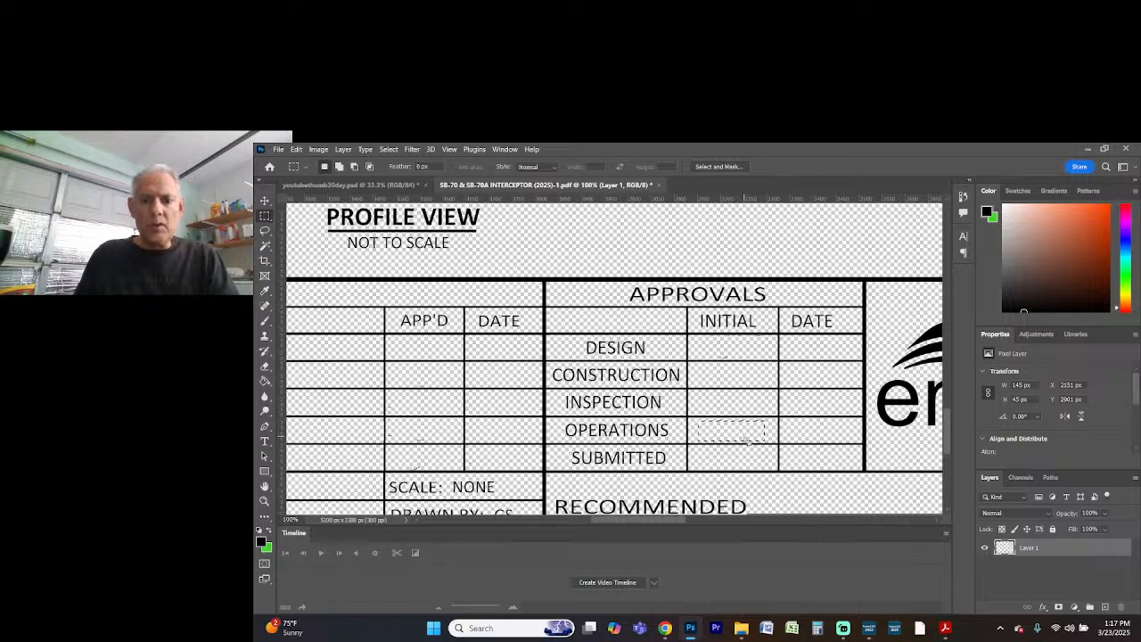
Erase the assistant general manager's signature and its date from the APPROVED line of the title block, and clear the selection
key("ctrl+minus")
key("ctrl+minus")
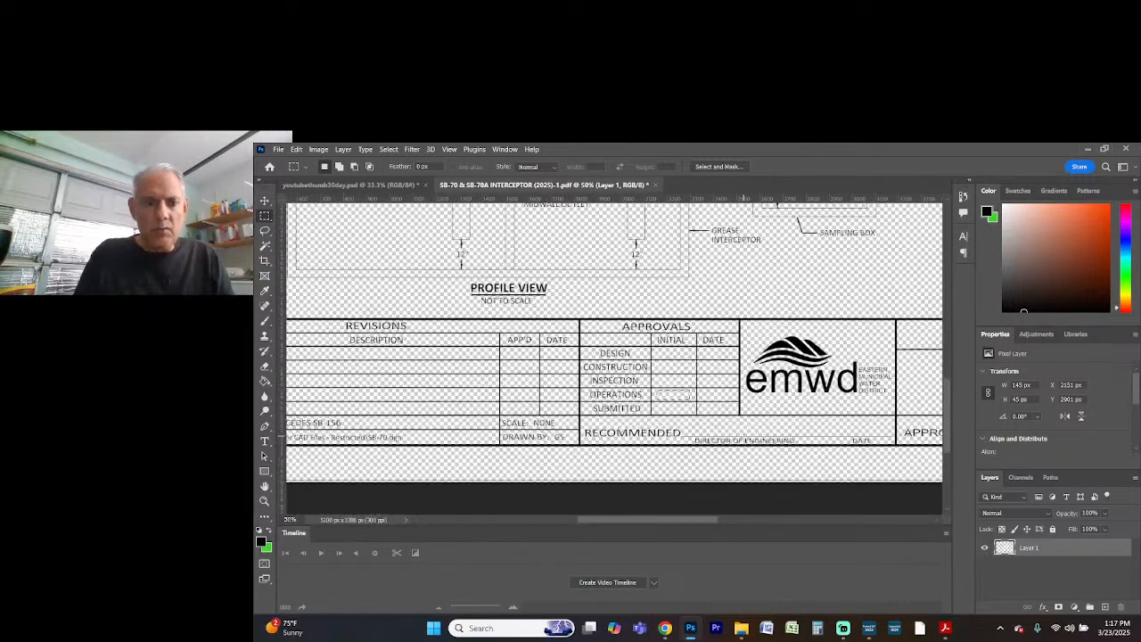
key("ctrl+minus")
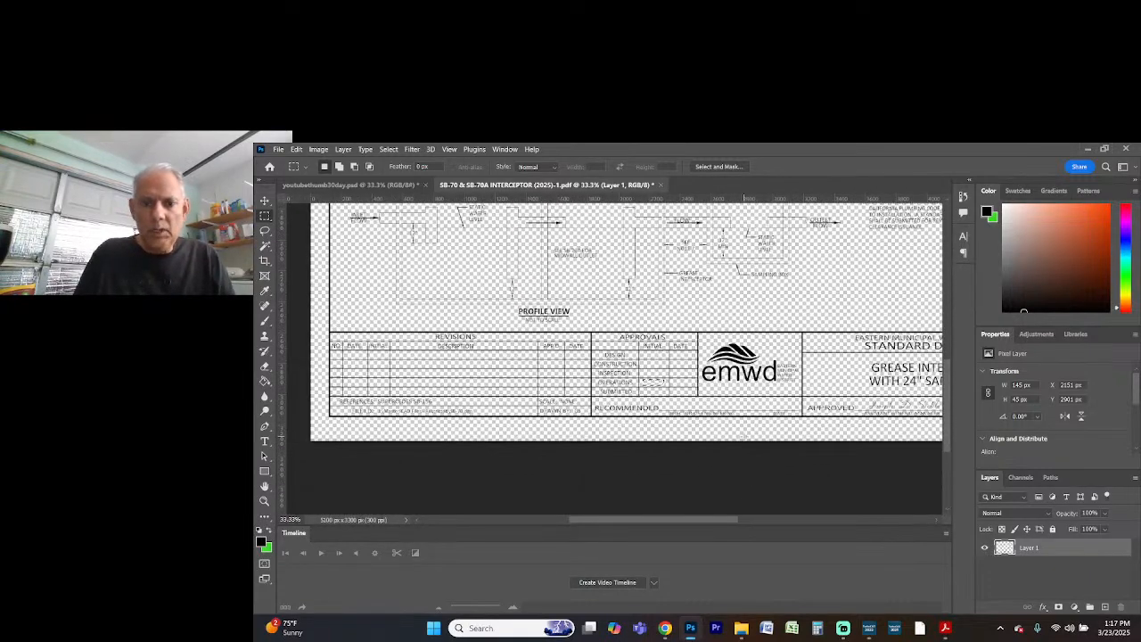
key("ctrl+plus")
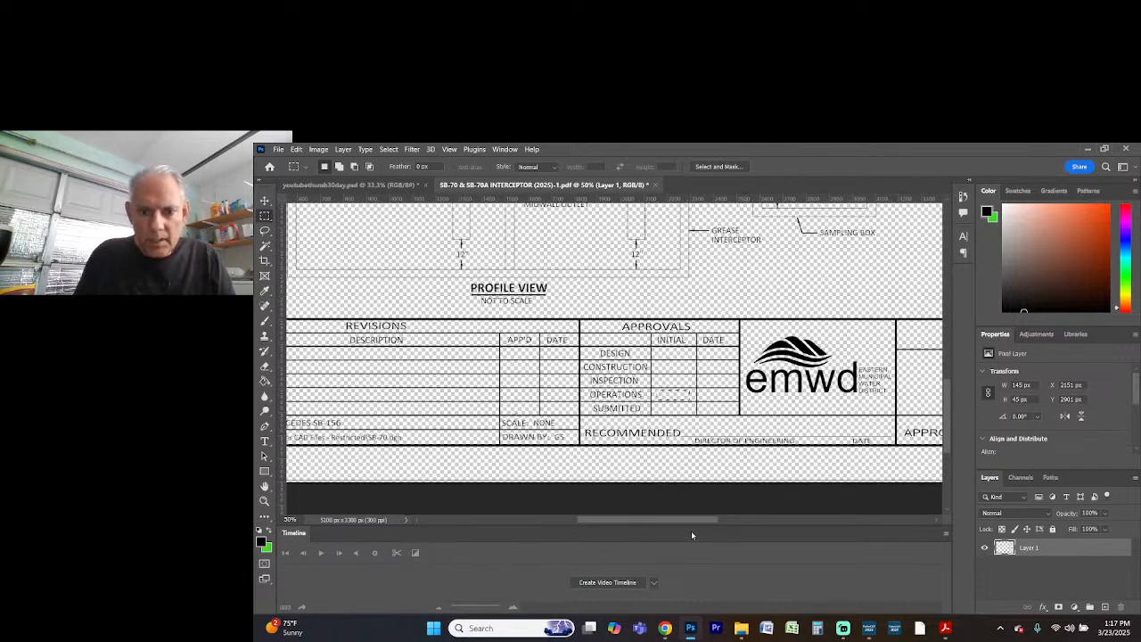
left_click_drag(692, 520, 787, 527)
key("ctrl+plus")
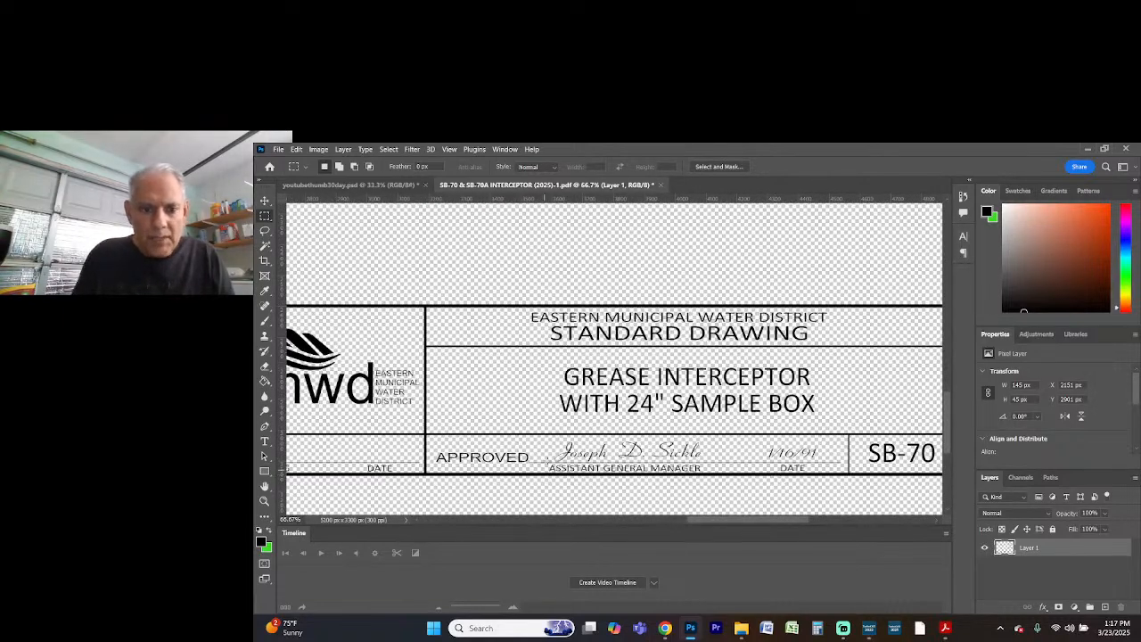
mouse_move(544, 436)
left_mouse_down()
mouse_move(673, 466)
mouse_move(840, 462)
left_mouse_up()
key("Delete")
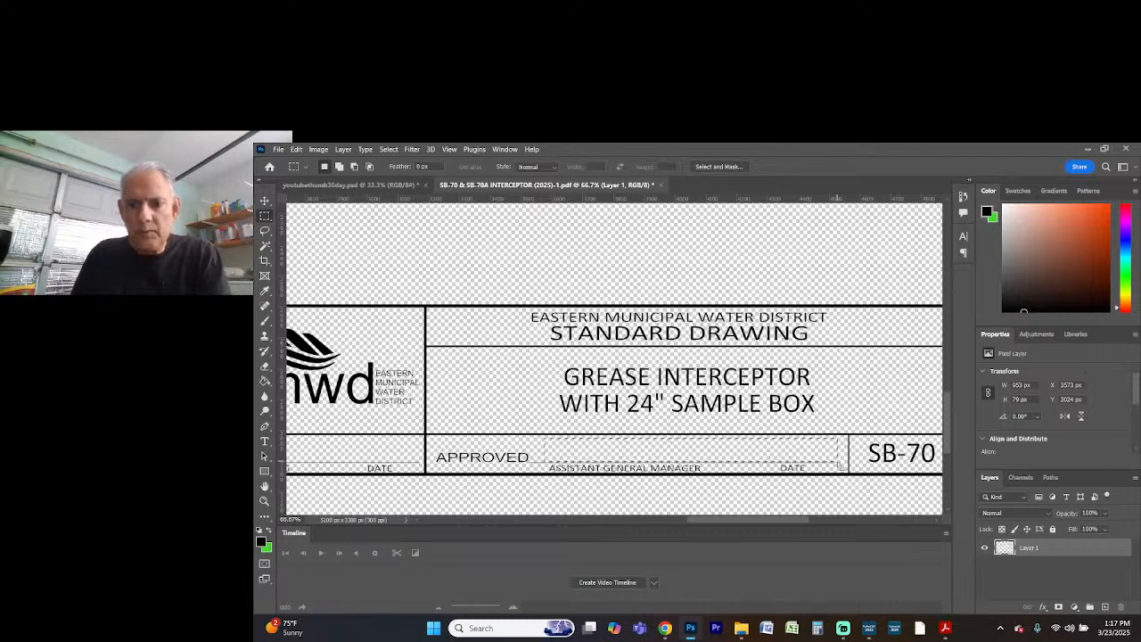
key("ctrl+d")
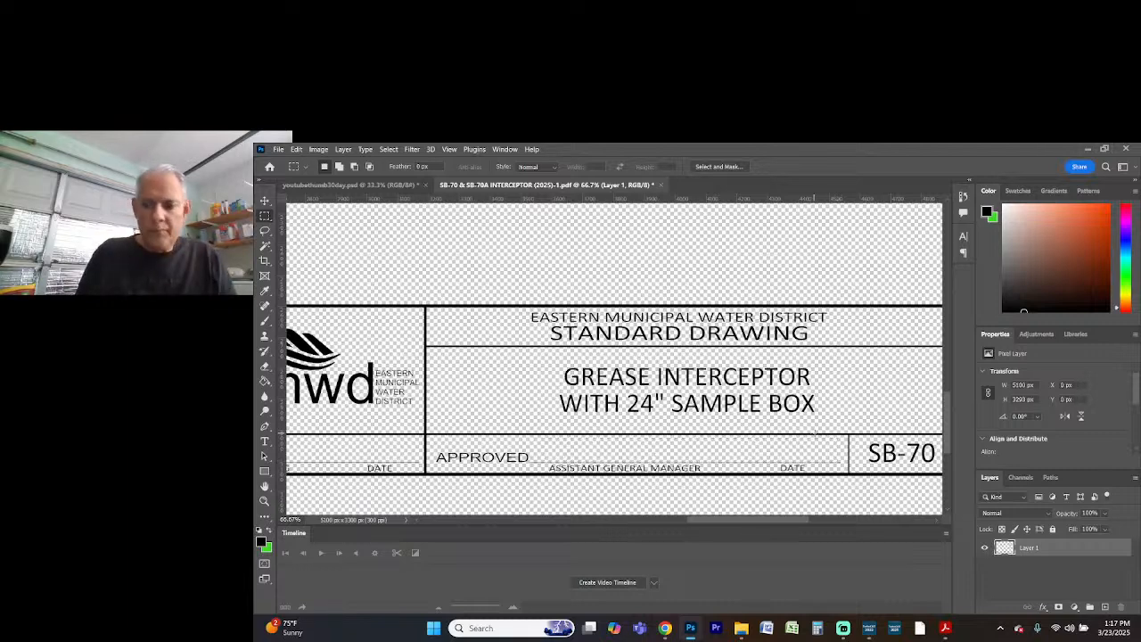
Export the cleaned drawing as a 5100 x 3300 px JPG named SB-70 & SB-70A INTERCEPTOR (2025)-1 into the desktop's pep\mamas folder
key("ctrl+minus")
key("ctrl+minus")
key("ctrl+minus")
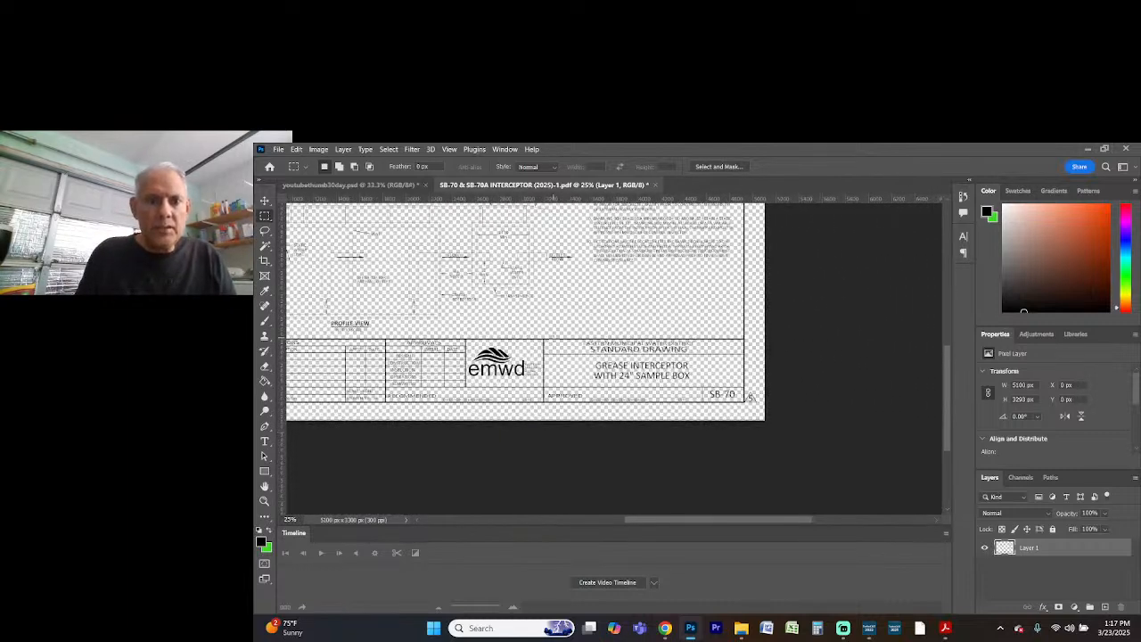
scroll(749, 396, "up", 5)
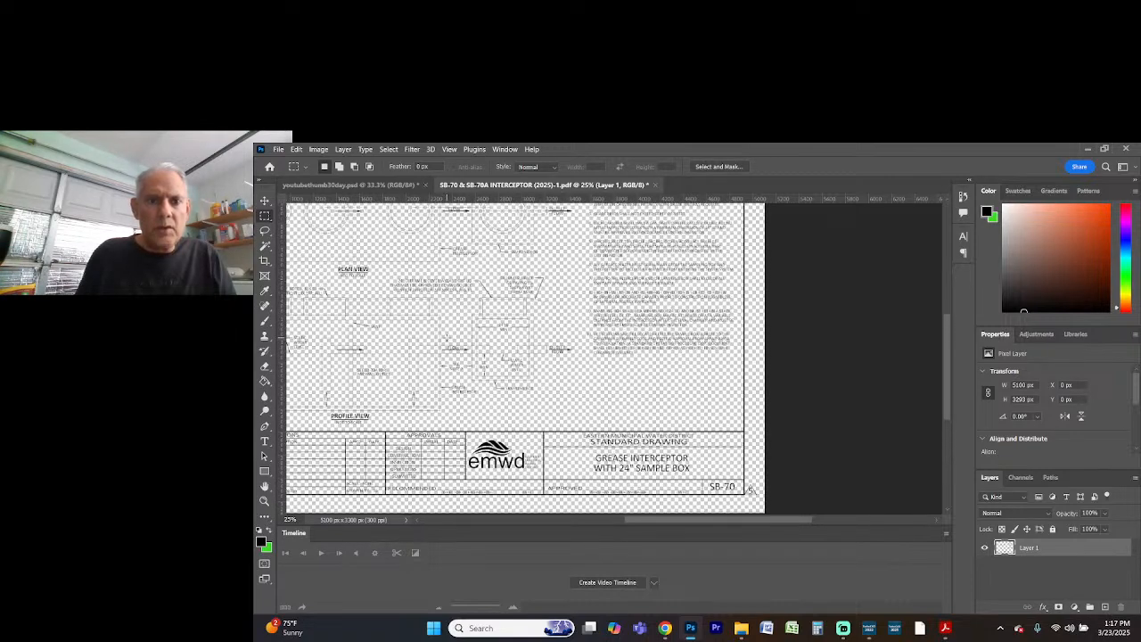
scroll(526, 357, "up", 1)
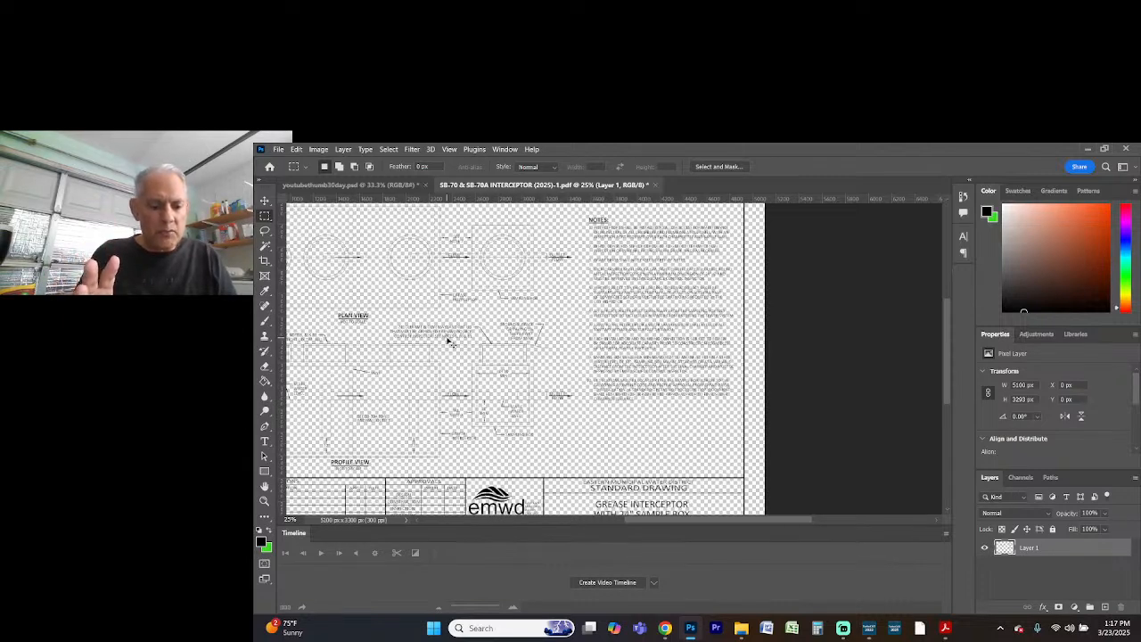
key("ctrl+shift+alt+w")
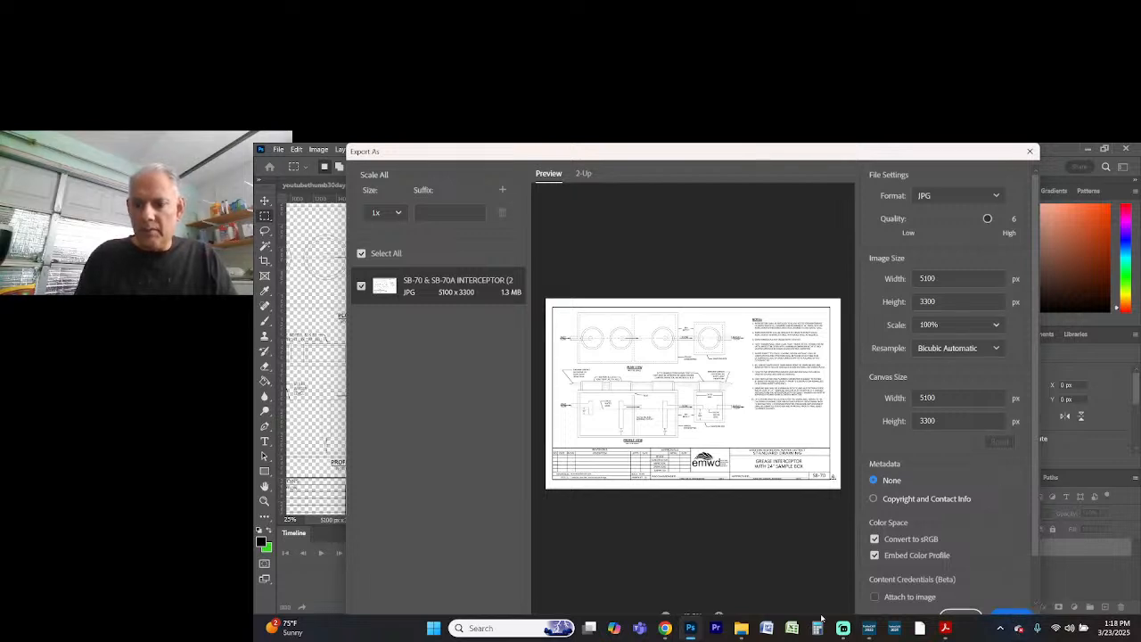
left_click(1013, 612)
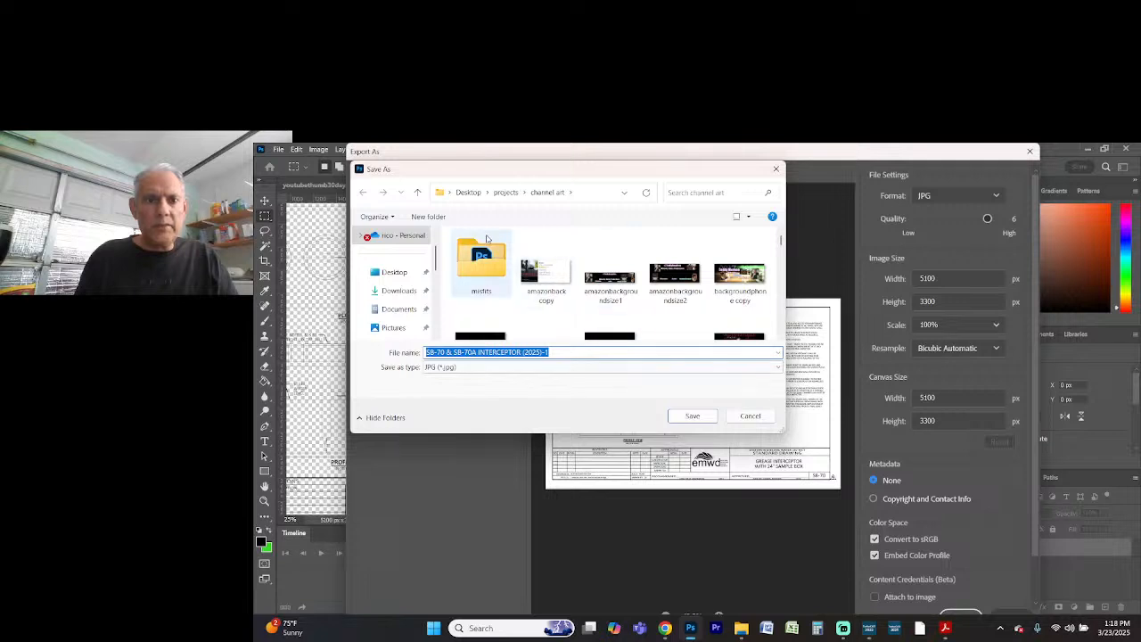
left_click(468, 191)
double_click(661, 253)
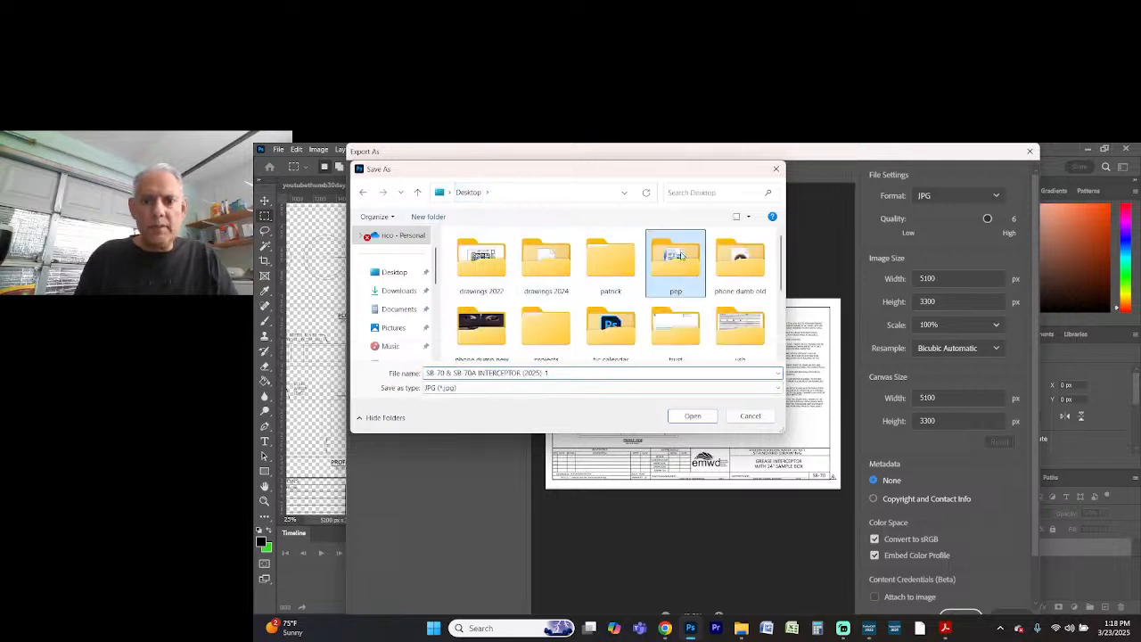
type("mam")
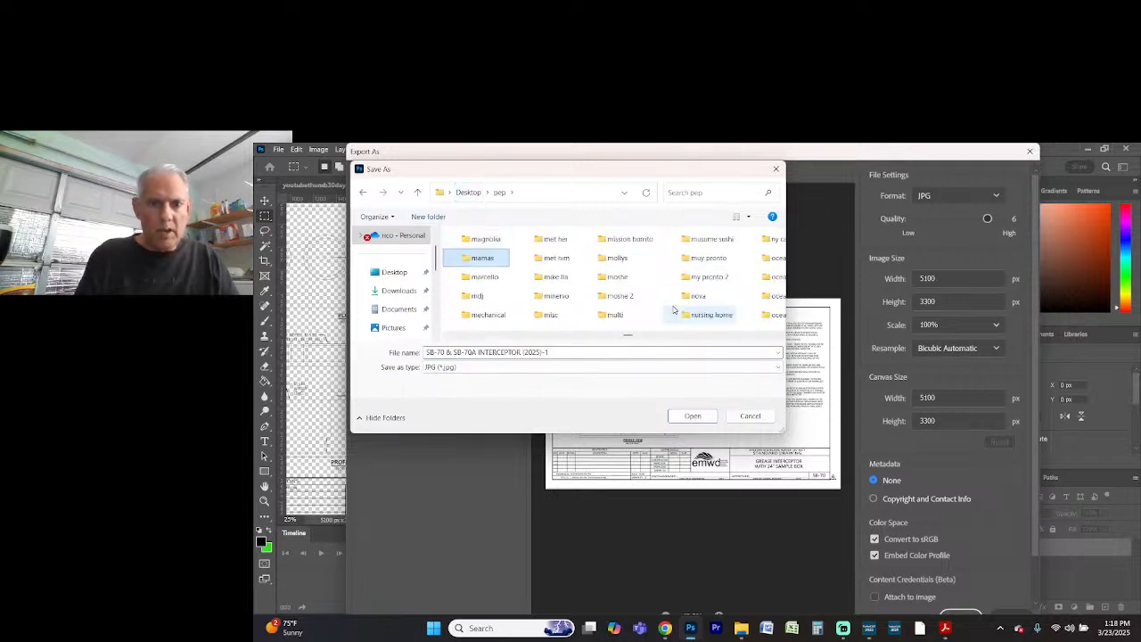
key("Return")
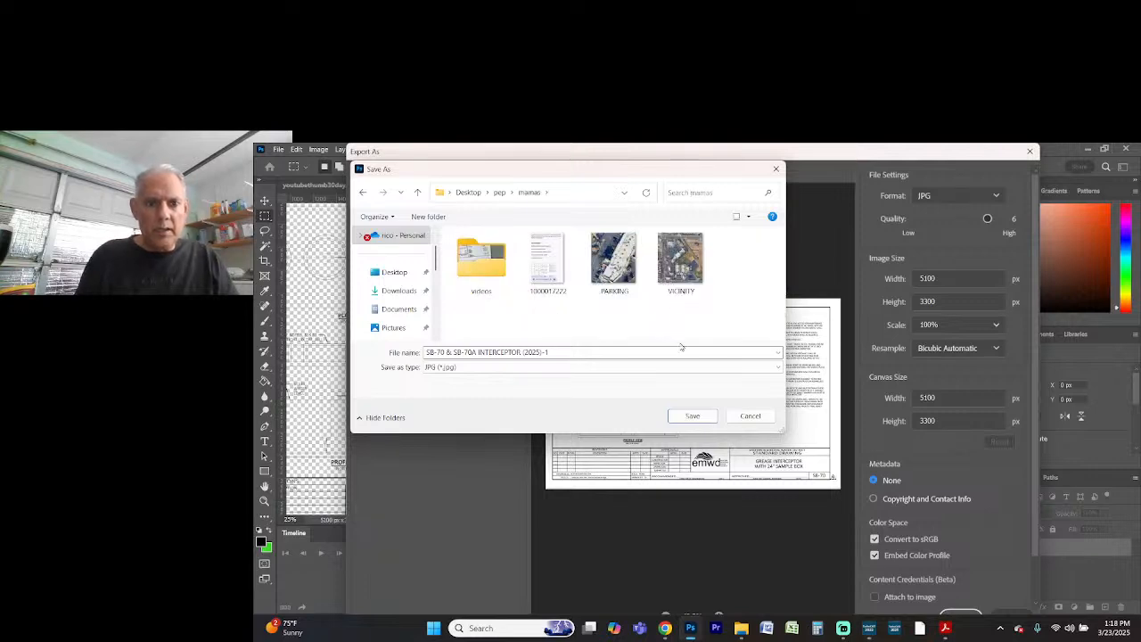
left_click(692, 417)
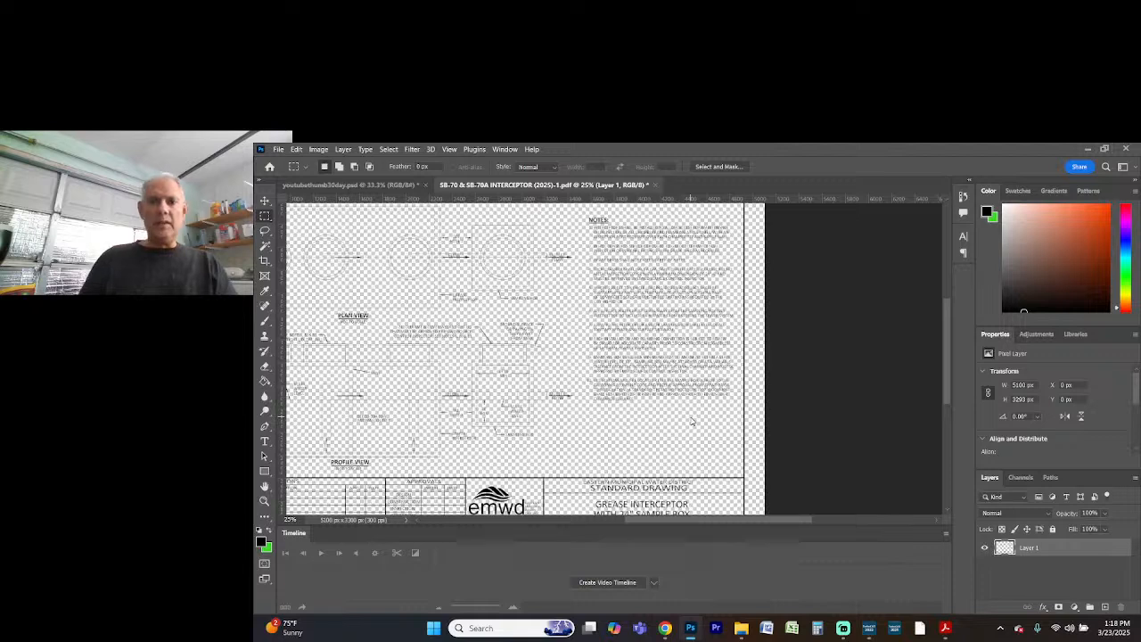
Quit Photoshop without saving changes to either open document, and switch to the mamagreaseinter24x36 plan in TurboCAD
left_click(1127, 152)
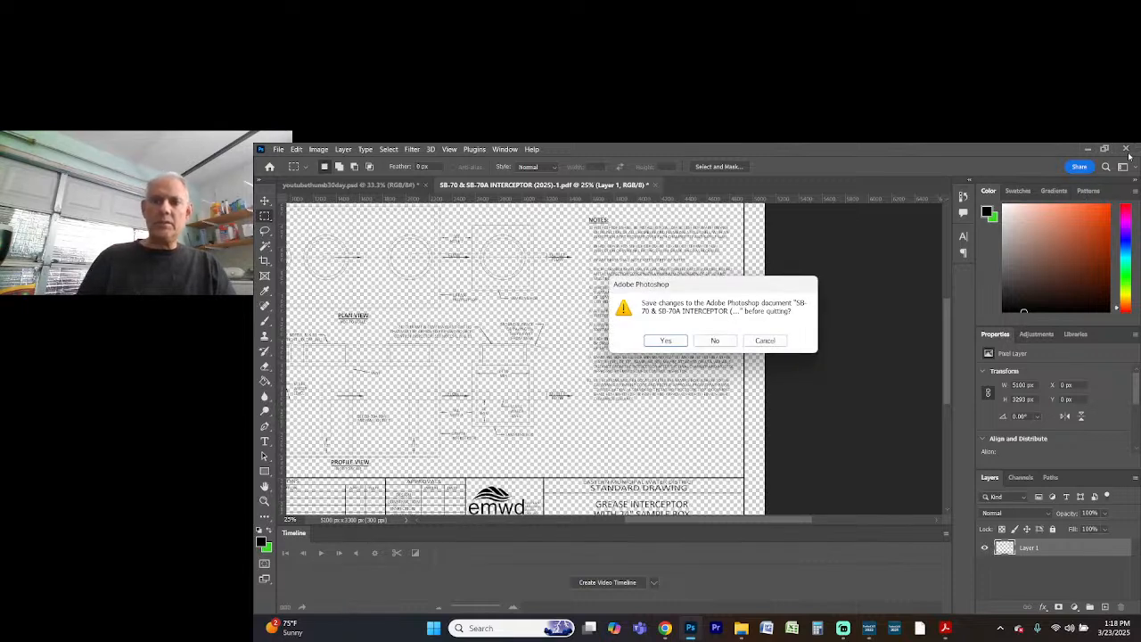
left_click(719, 341)
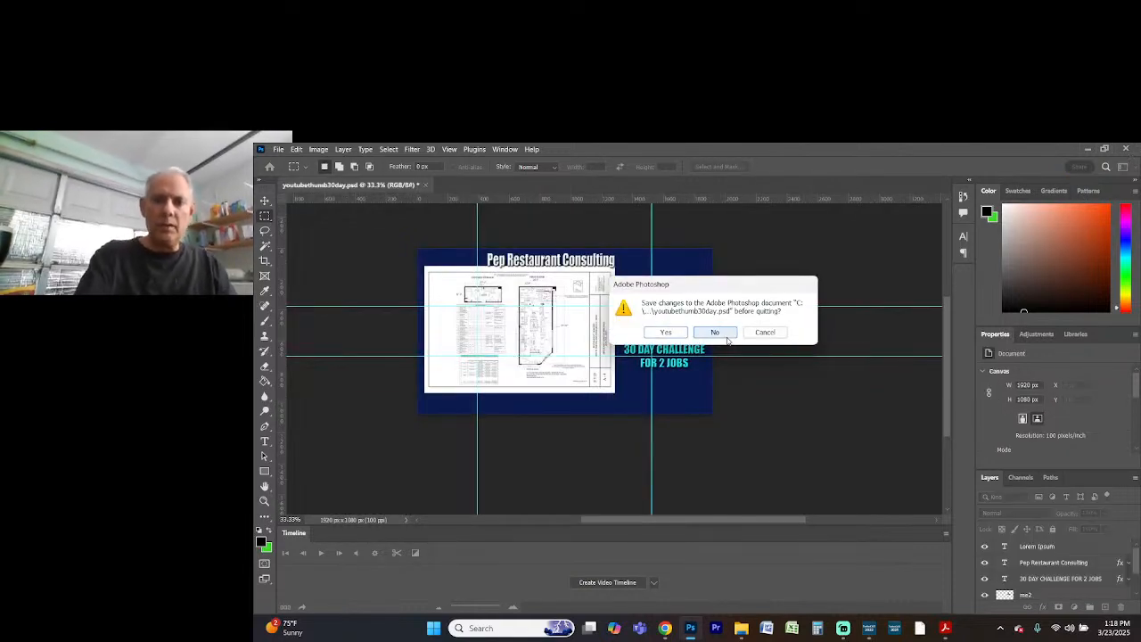
left_click(717, 335)
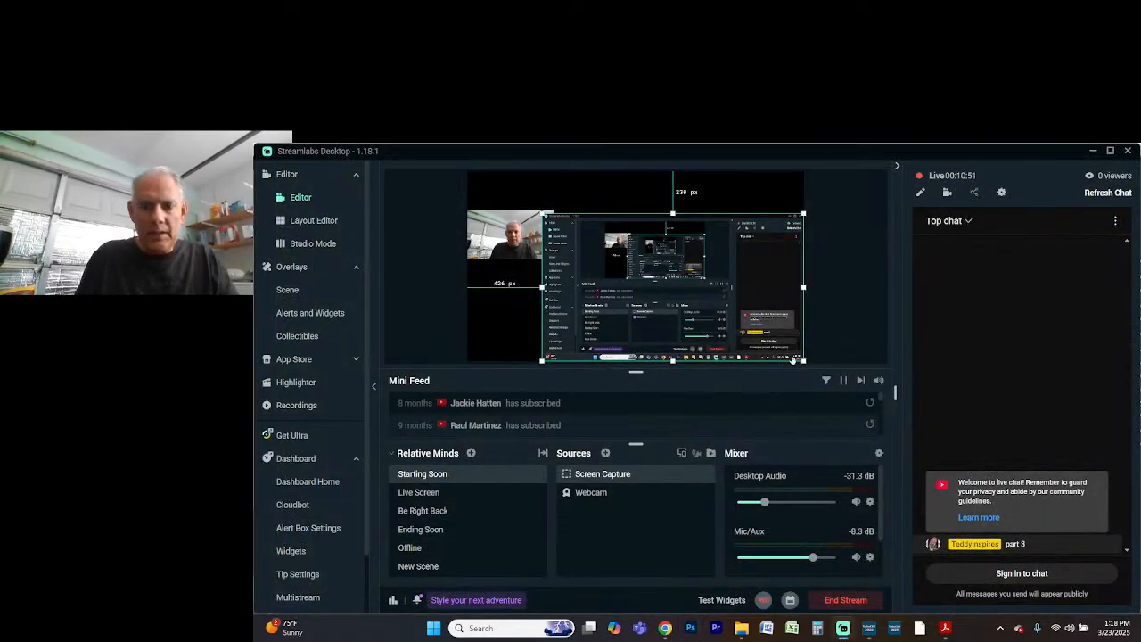
key("alt+Tab")
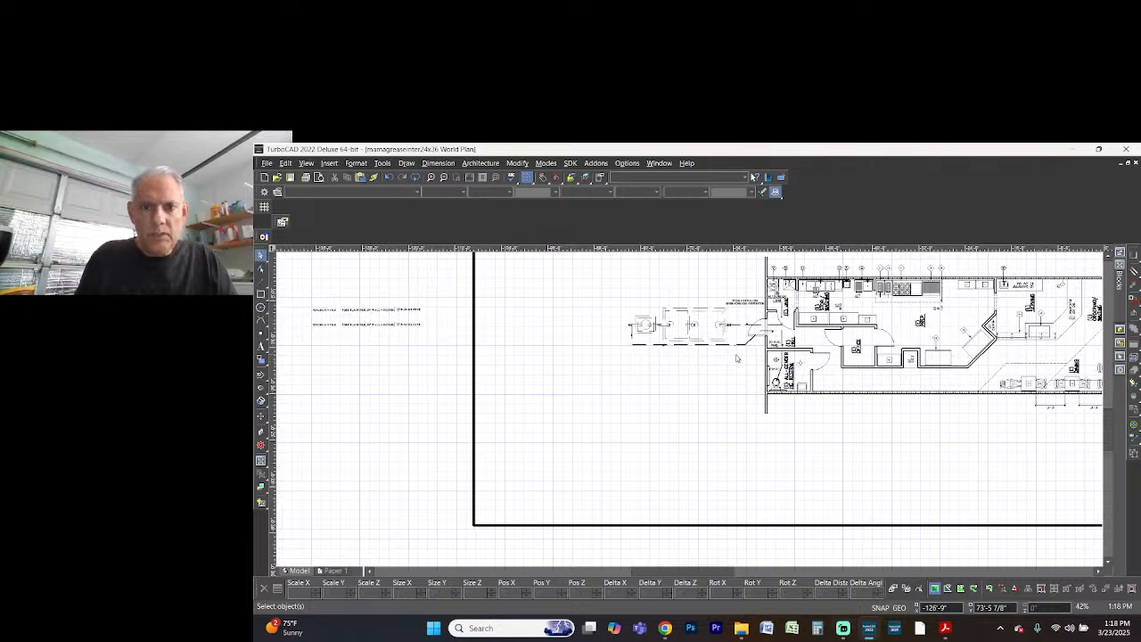
Insert the cleaned SB-70 interceptor JPG from the desktop's pep\mamas folder below the interceptor plan, about 42'-10" wide by 27'-9" high
left_click(329, 163)
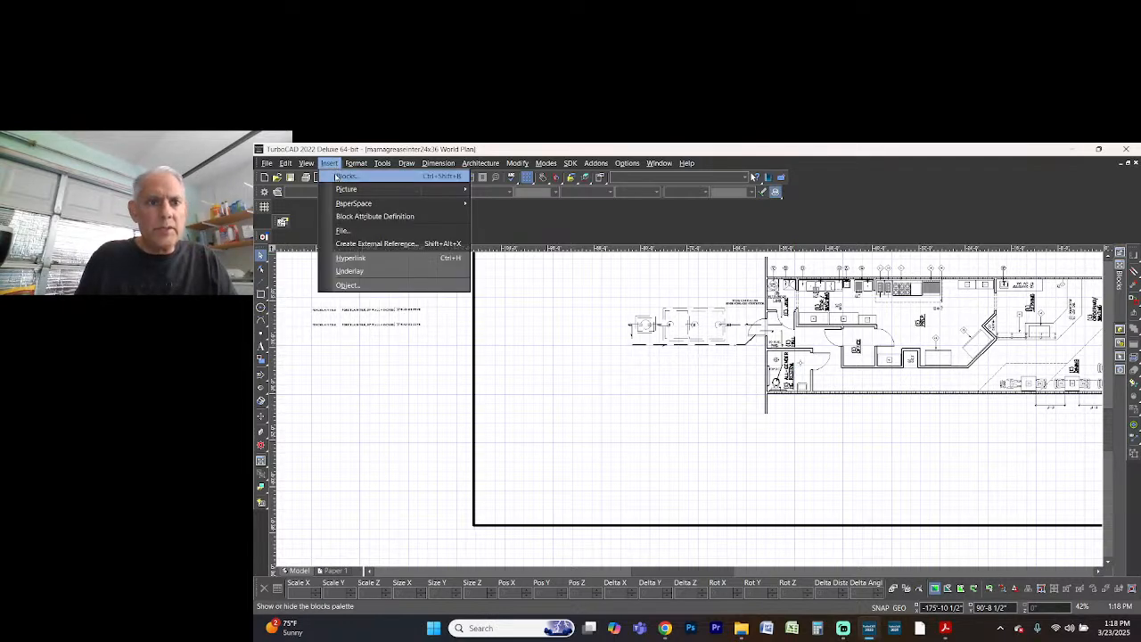
left_click(504, 189)
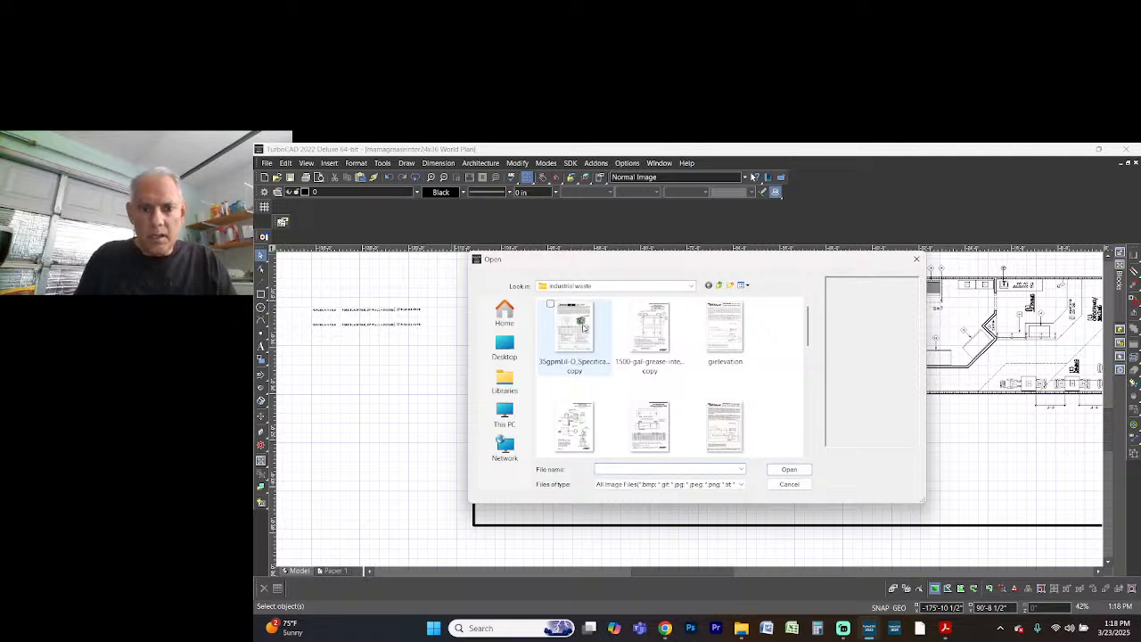
left_click(505, 347)
left_click(743, 356)
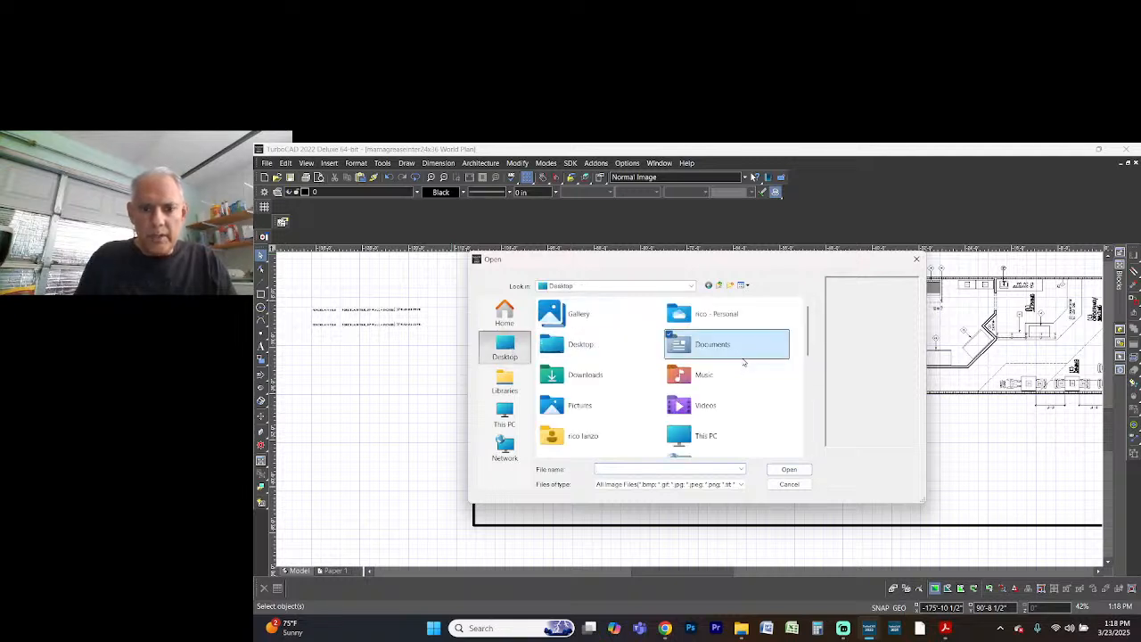
type("pep")
key("Return")
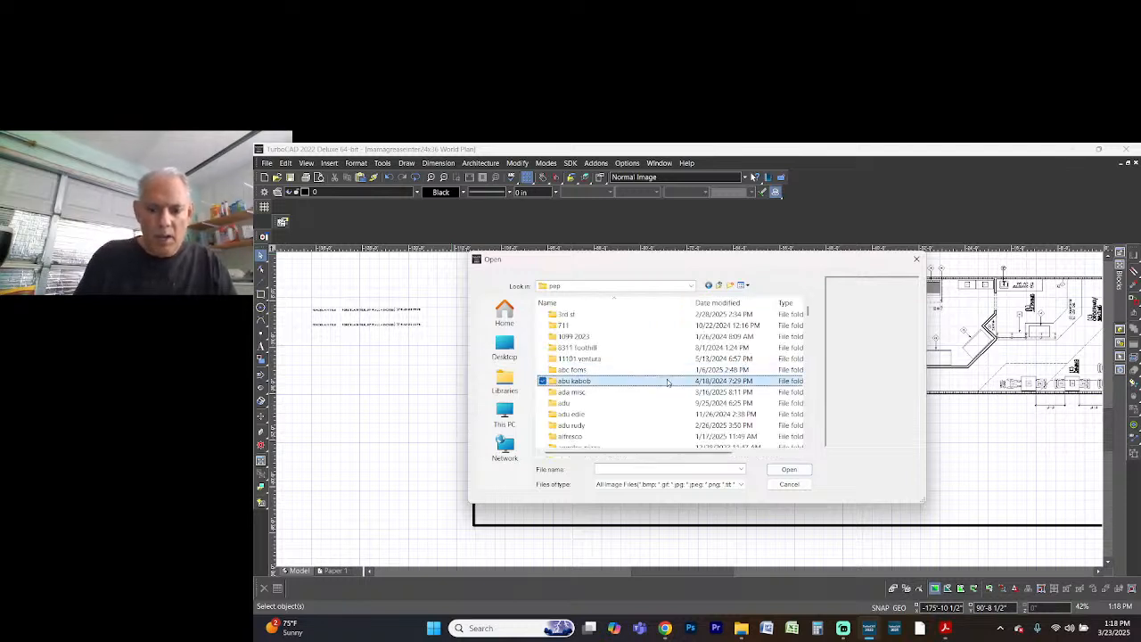
type("mam")
key("Return")
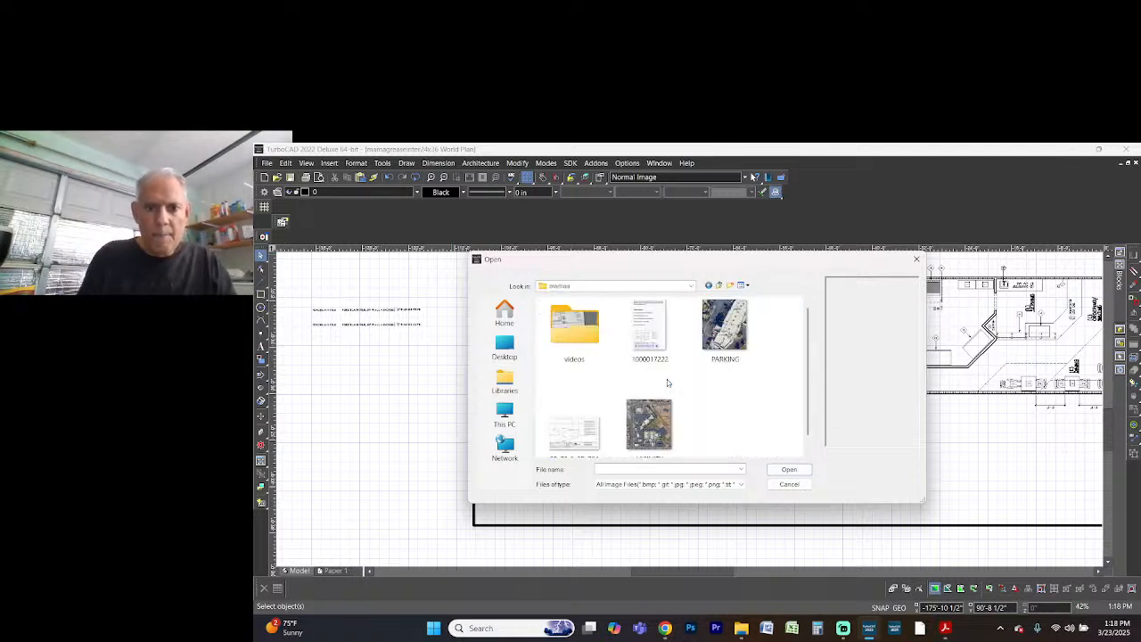
left_click(569, 437)
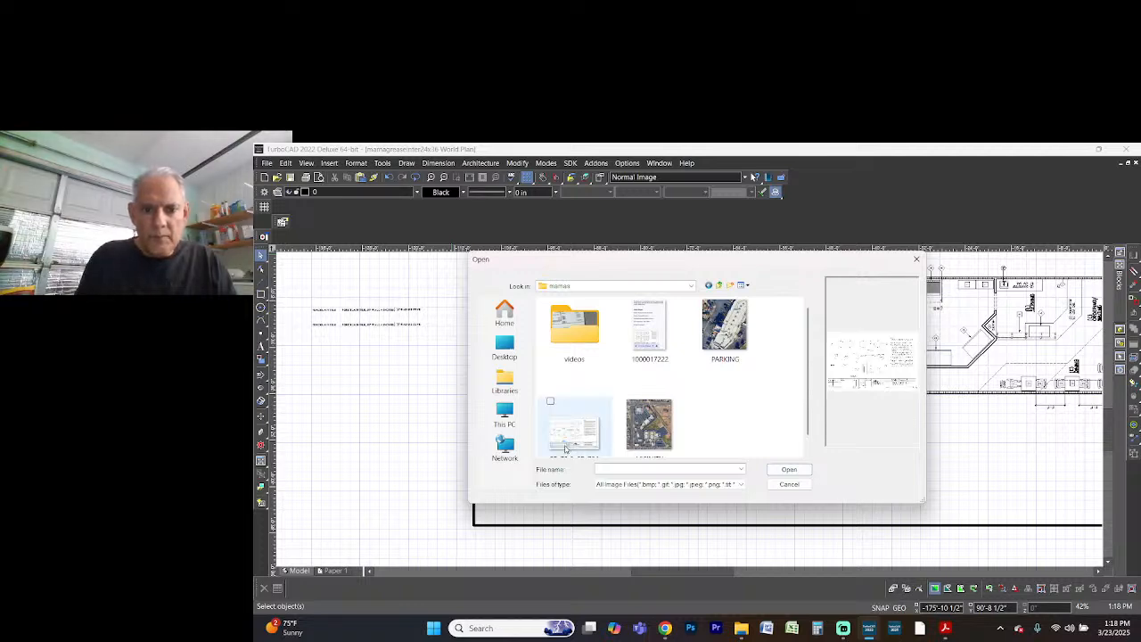
double_click(567, 444)
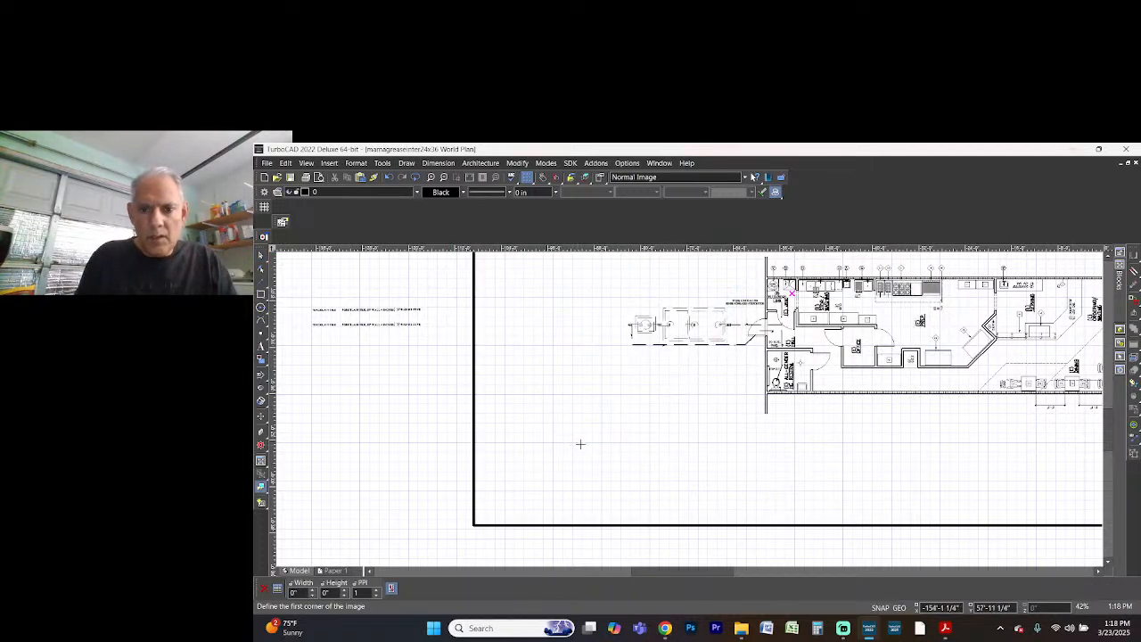
left_click(506, 350)
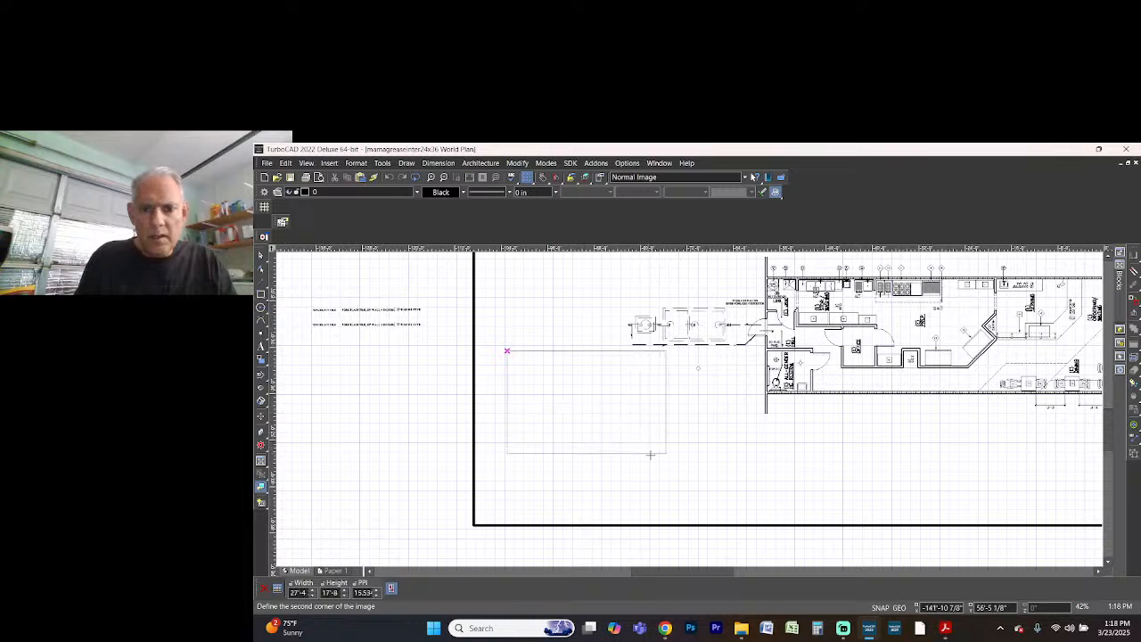
left_click(739, 510)
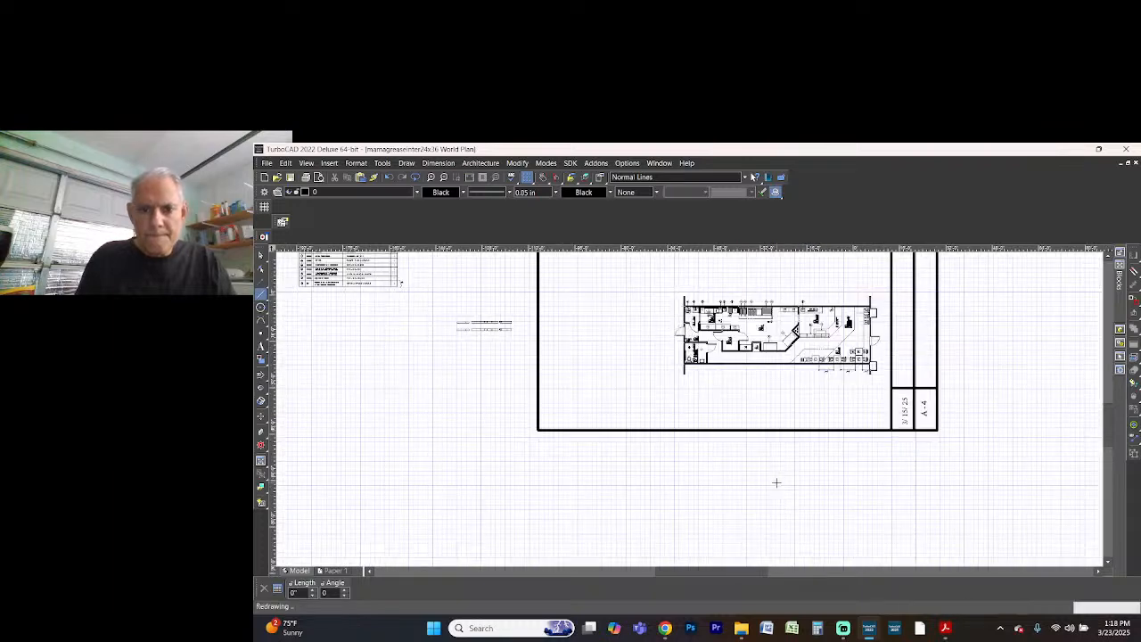
Move the inserted SB-70 drawing above the floor plan, between the grease interceptor spec sheet and the north arrow
scroll(774, 482, "down", 1)
scroll(689, 407, "down", 1)
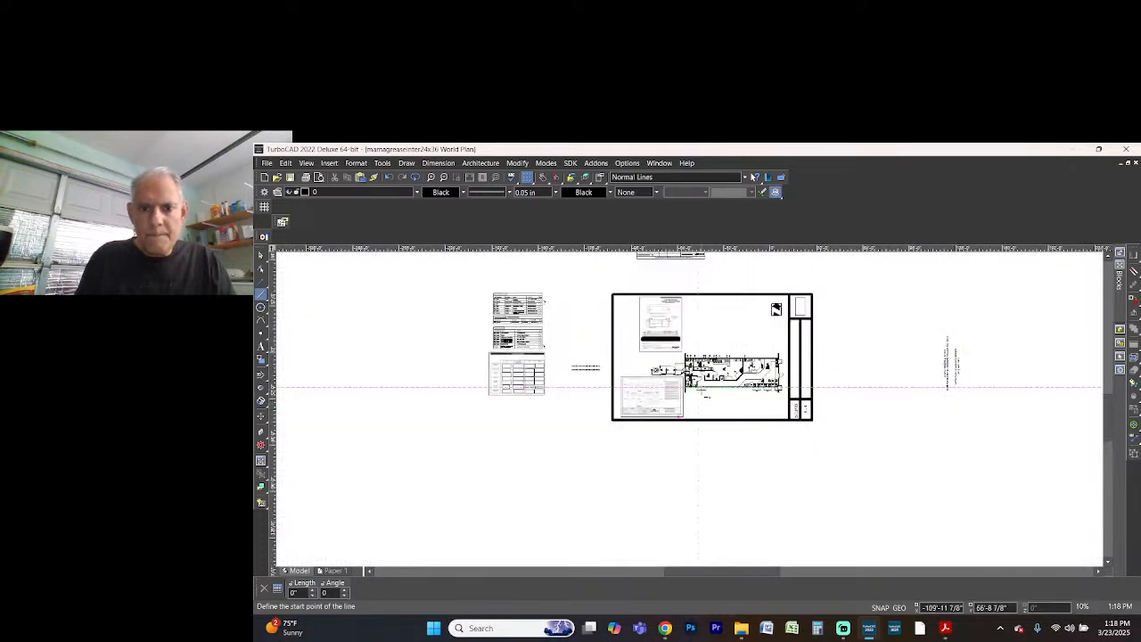
scroll(700, 403, "up", 1)
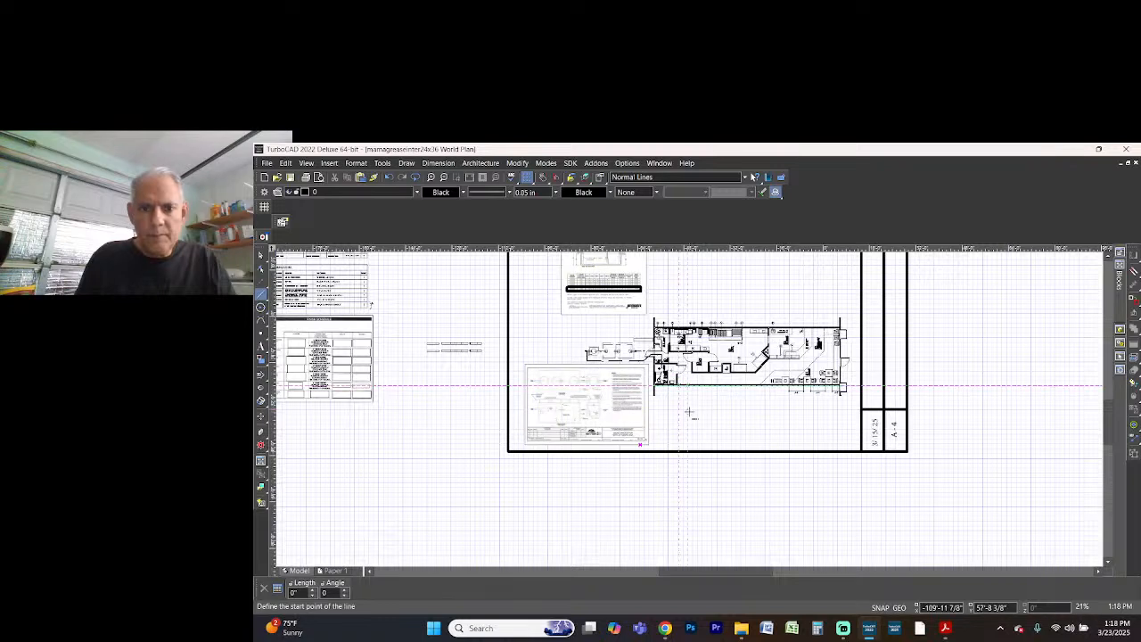
scroll(689, 409, "down", 1)
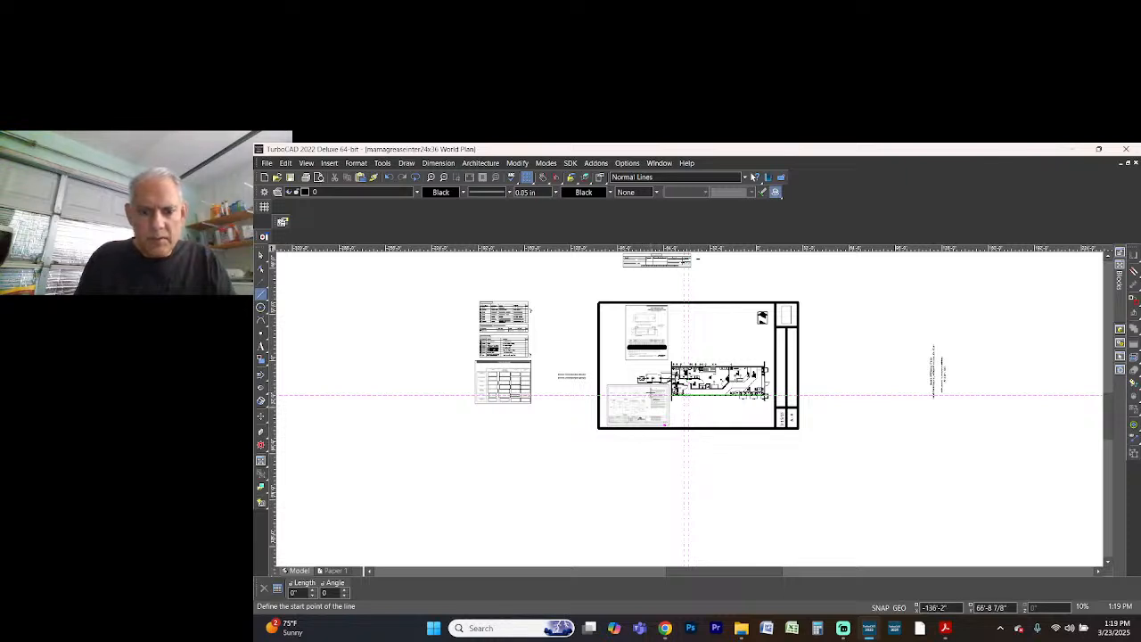
key("Escape")
left_click(651, 395)
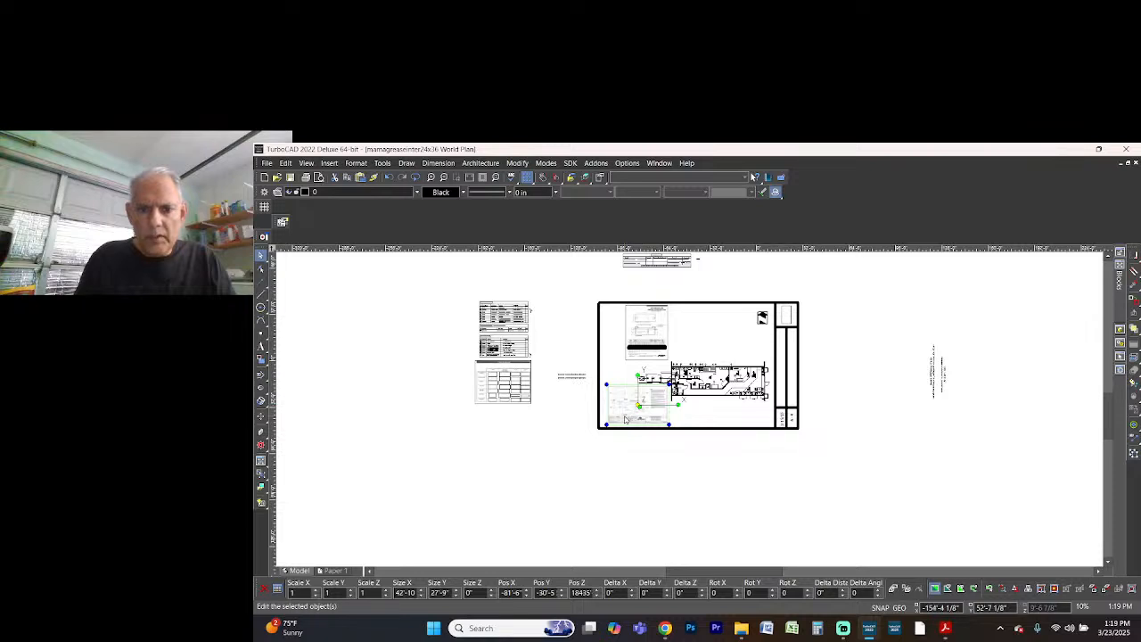
left_click_drag(627, 419, 701, 341)
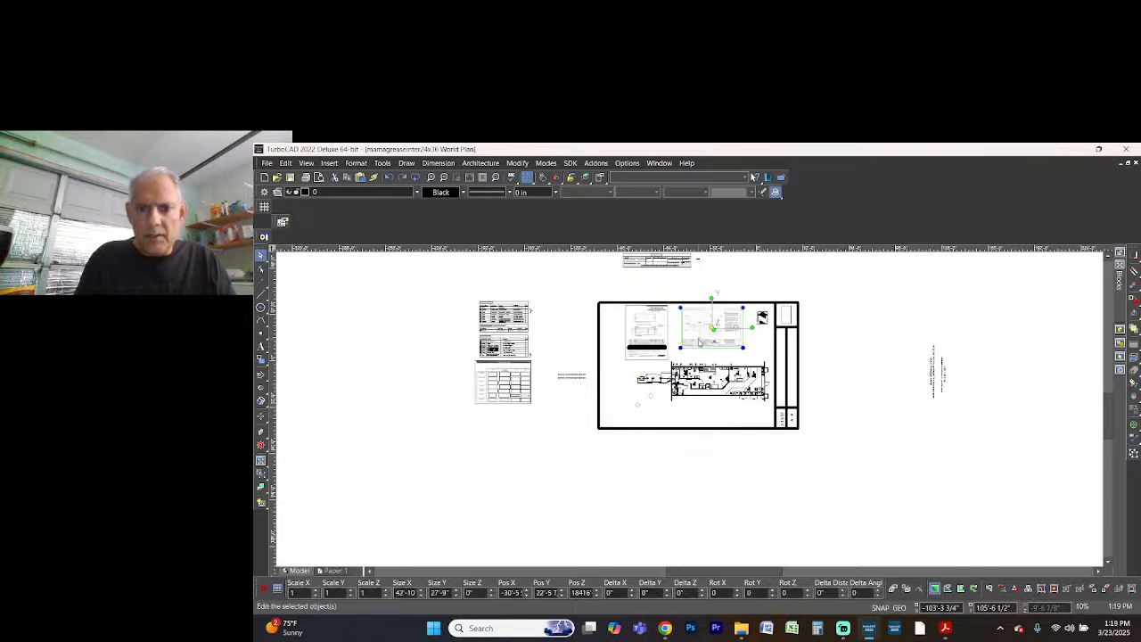
scroll(701, 341, "up", 2)
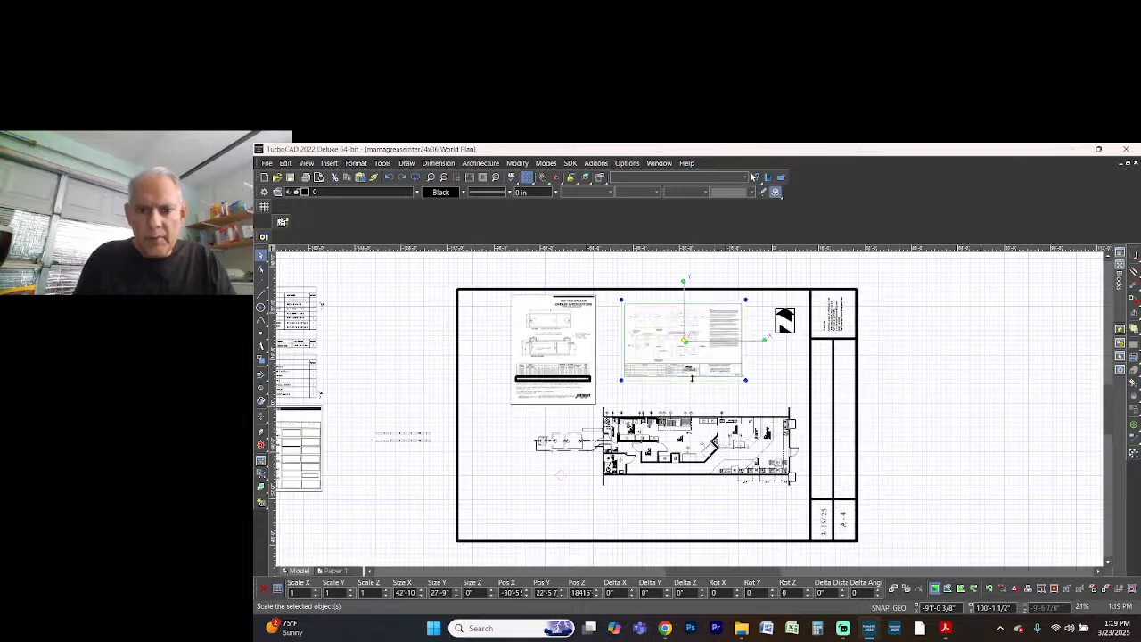
left_click(605, 388)
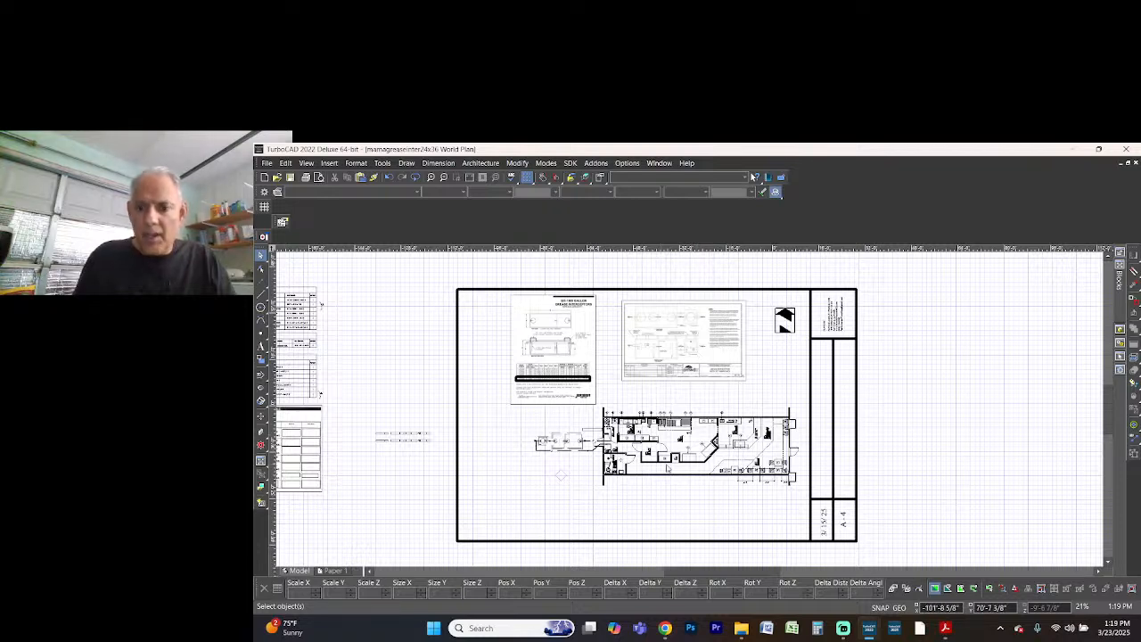
Change the date text in the sheet's title block to 3/ 23/ 25
scroll(832, 528, "up", 1)
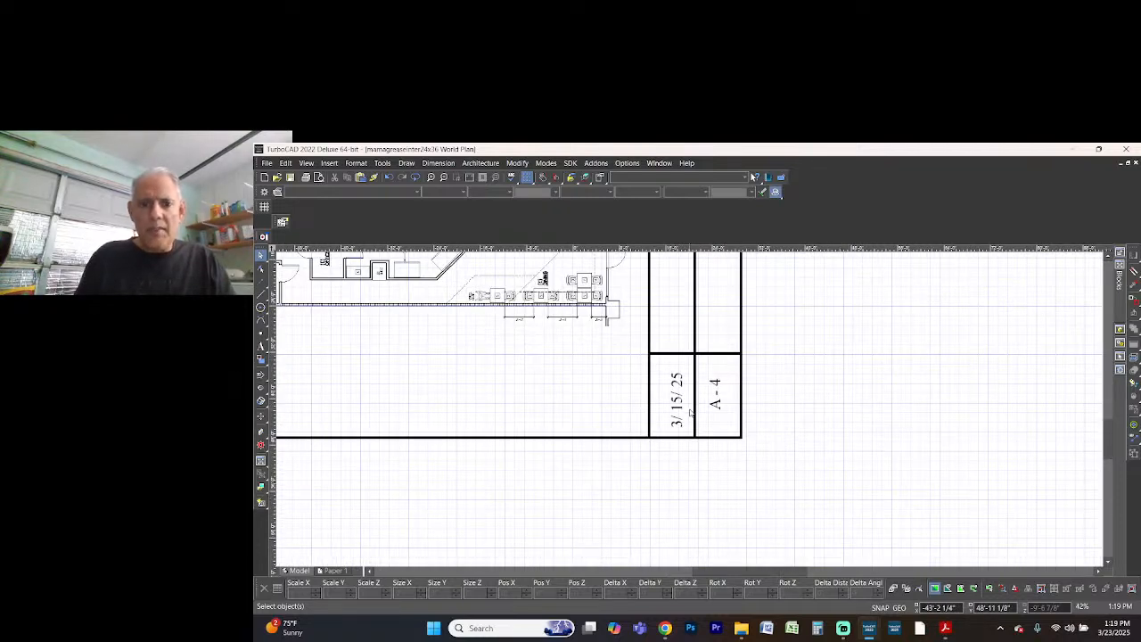
left_click(678, 412)
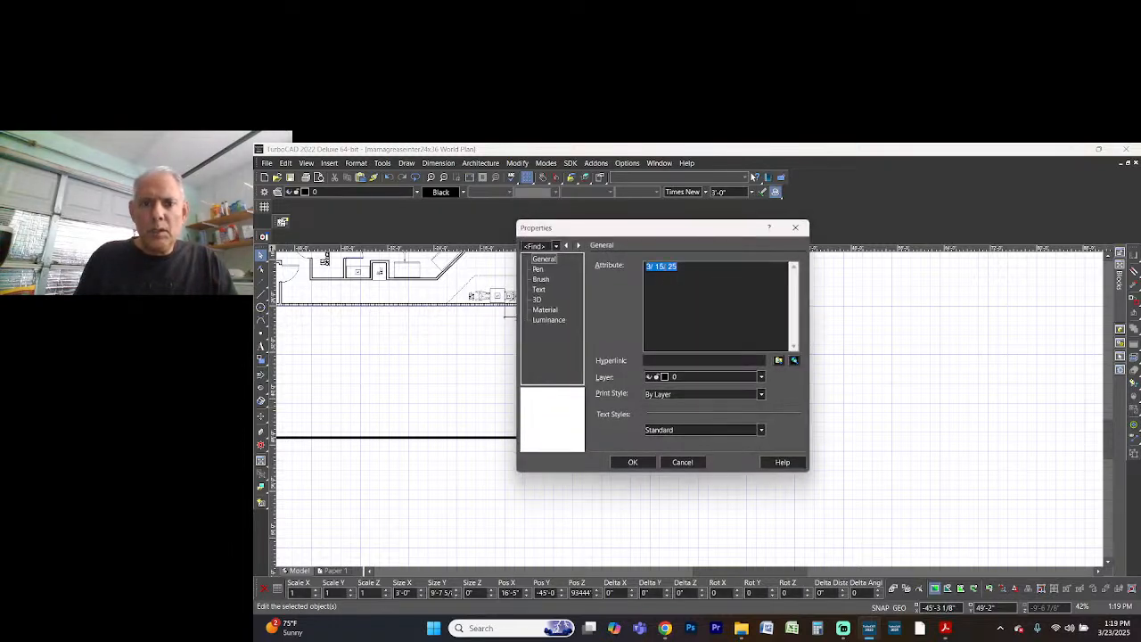
left_click(665, 331)
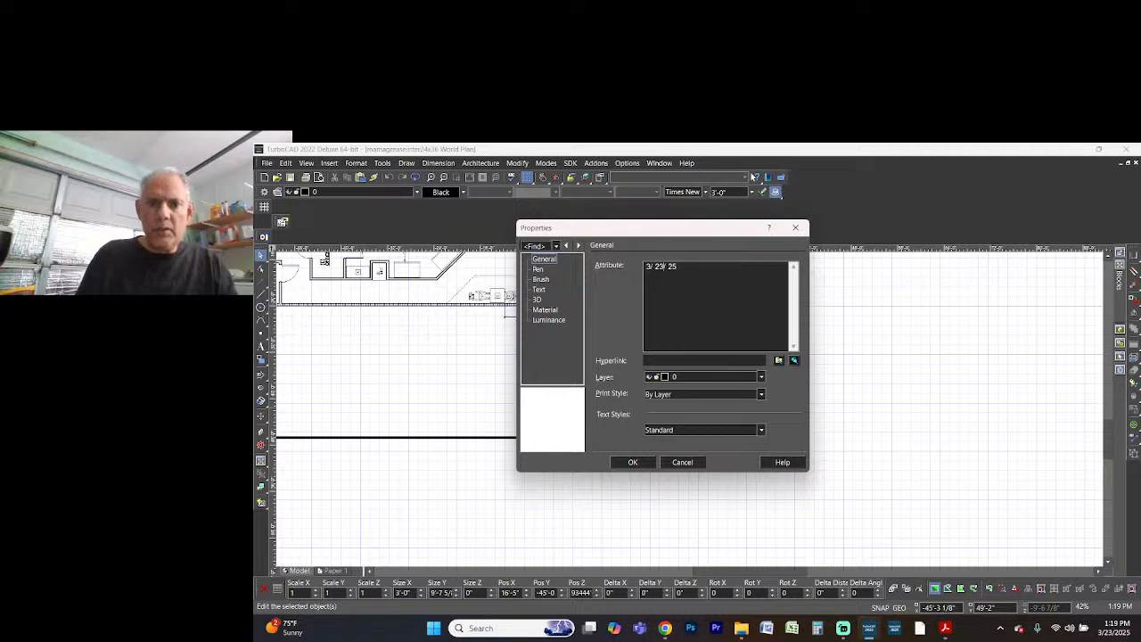
left_click(643, 462)
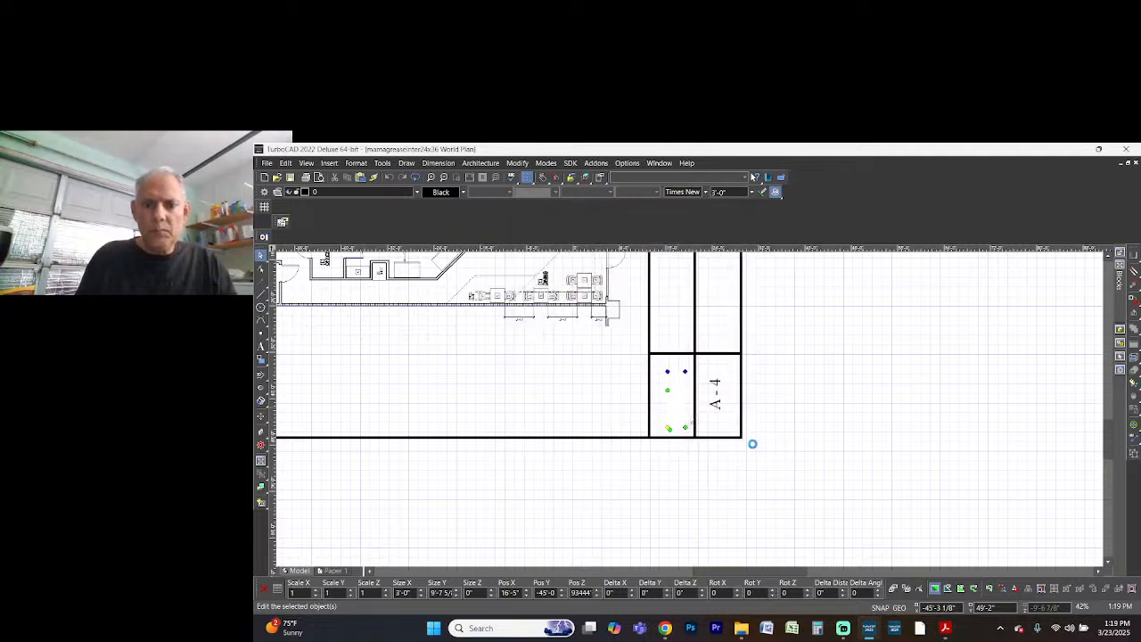
Change the sheet number text in the title block to G.I
left_click(727, 403)
double_click(727, 402)
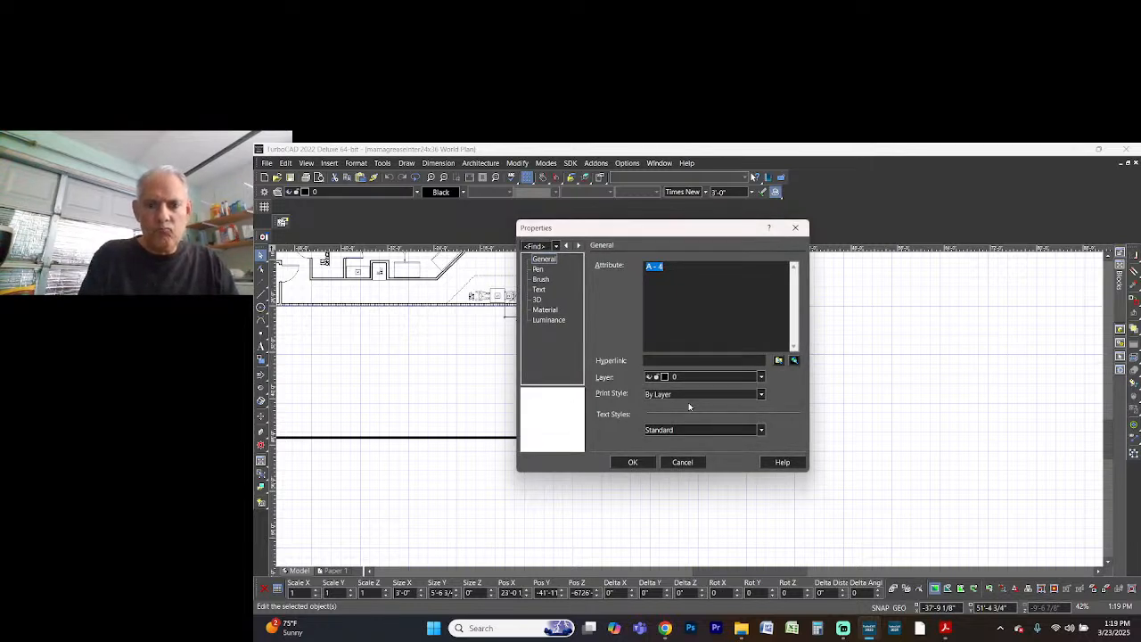
type("G.I.")
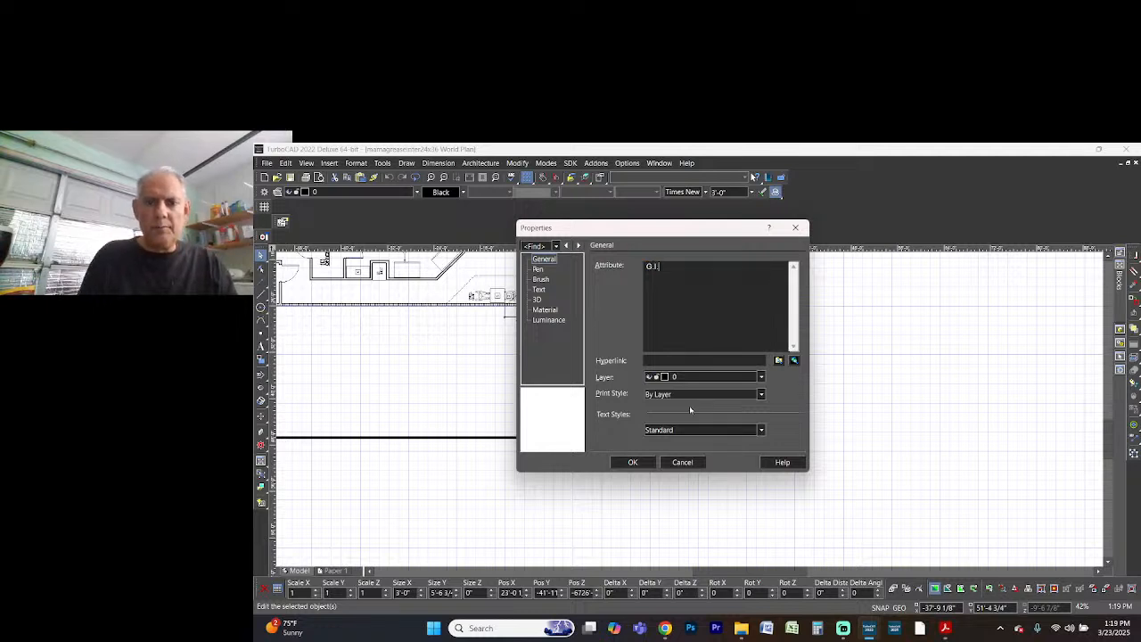
left_click(643, 462)
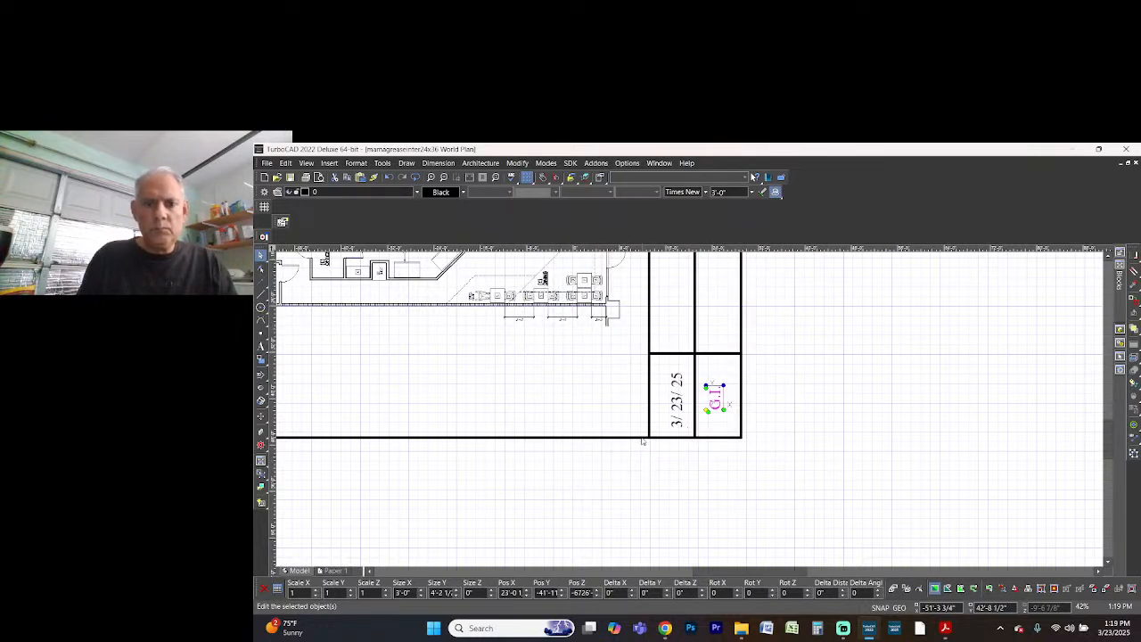
Delete the leftover schedules and note lines lying outside the sheet border, to the left of the sheet
scroll(689, 413, "down", 3)
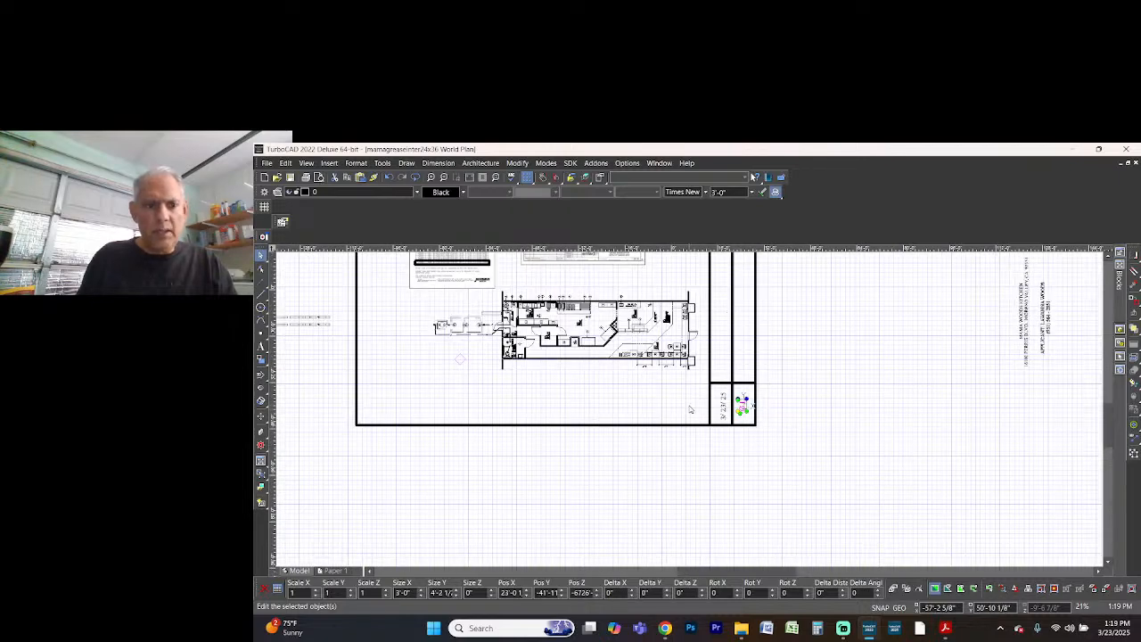
scroll(747, 412, "down", 3)
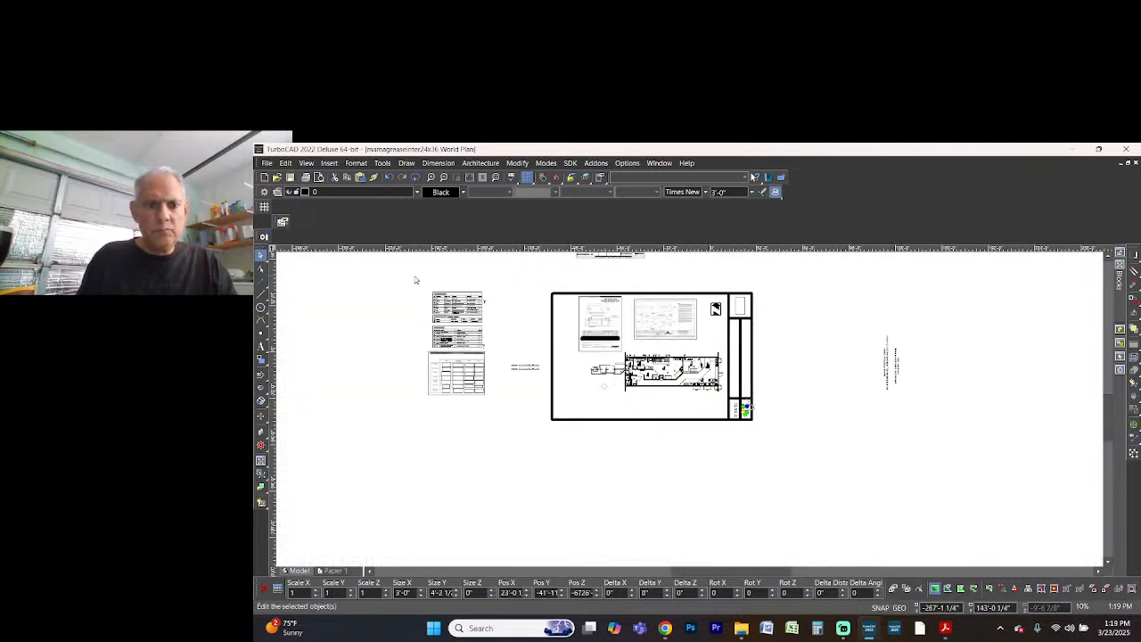
left_click_drag(415, 276, 552, 424)
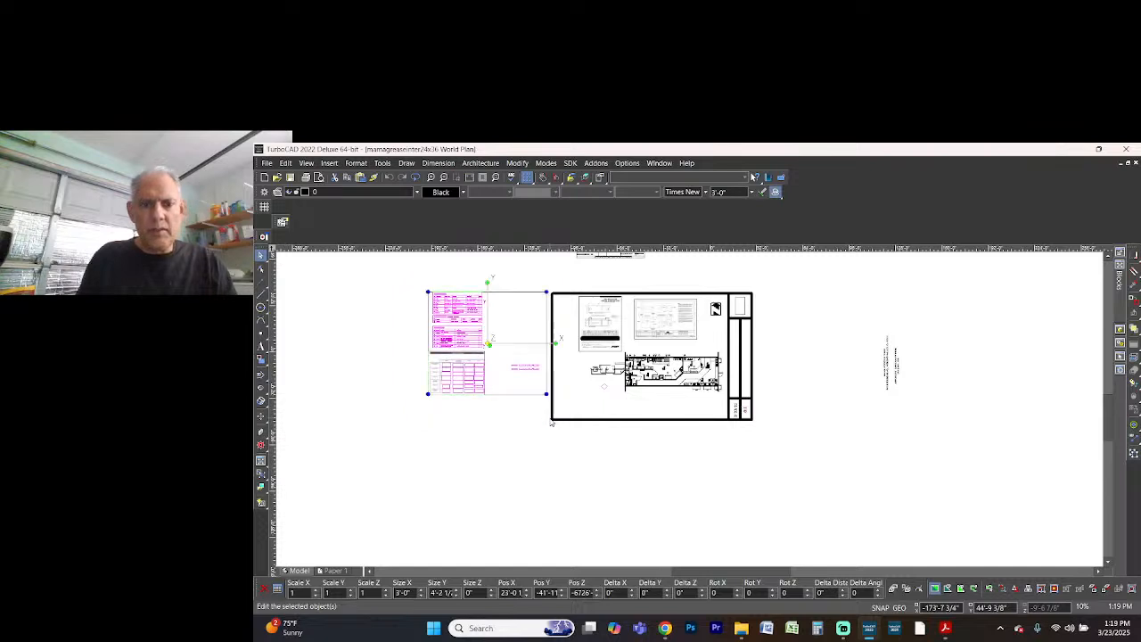
key("Delete")
Delete the leftover table and its small text lying outside the border above the sheet
scroll(615, 339, "down", 1)
scroll(693, 400, "up", 1)
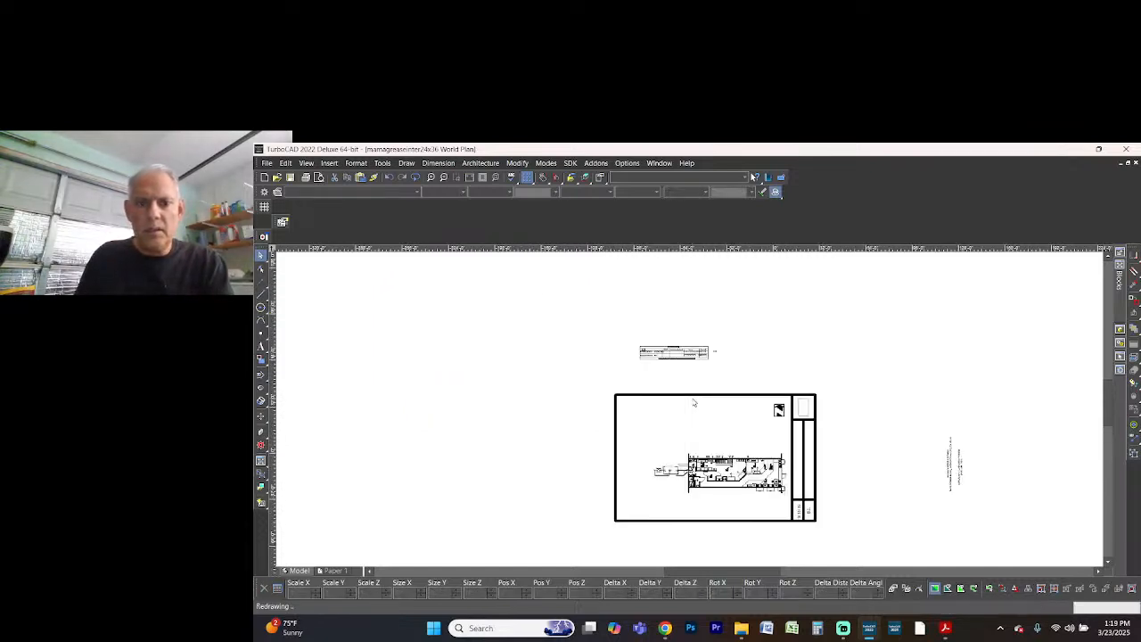
left_click_drag(612, 331, 744, 381)
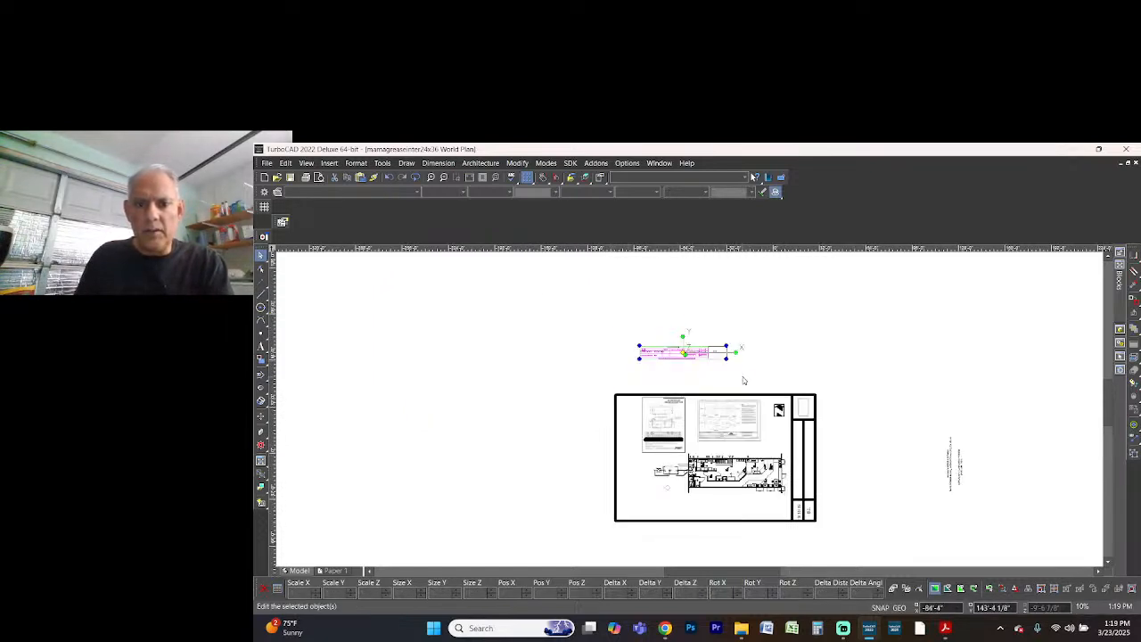
key("Delete")
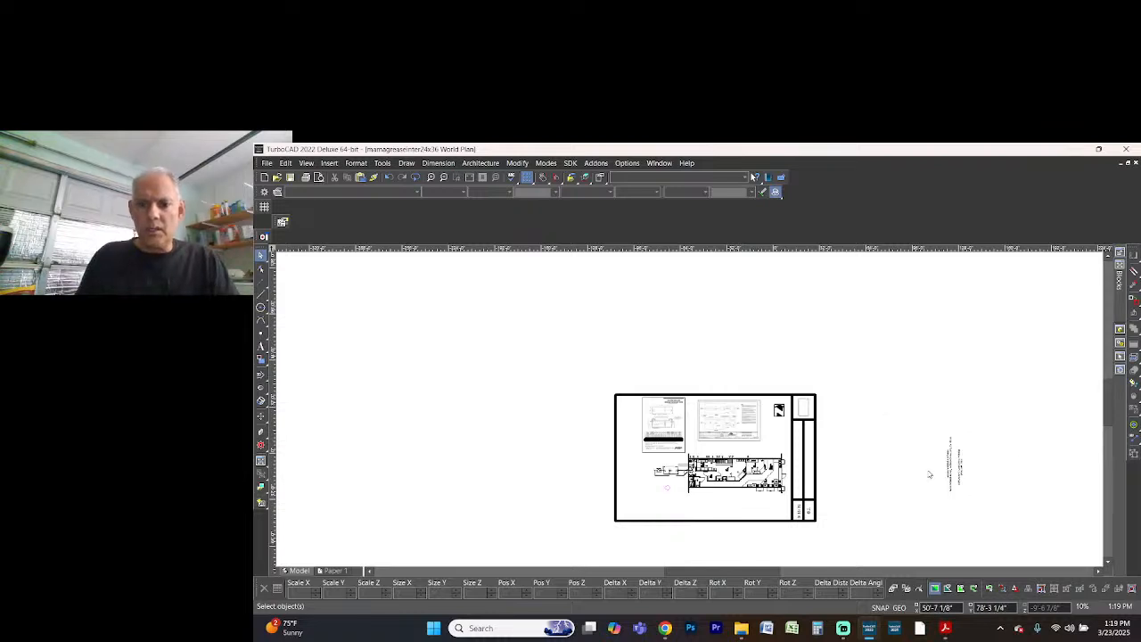
Add the text GREASE INTERCEPTOR at a height of 15 inches (1'-3") in the empty area below the floor plan
scroll(727, 471, "up", 1)
scroll(690, 413, "up", 1)
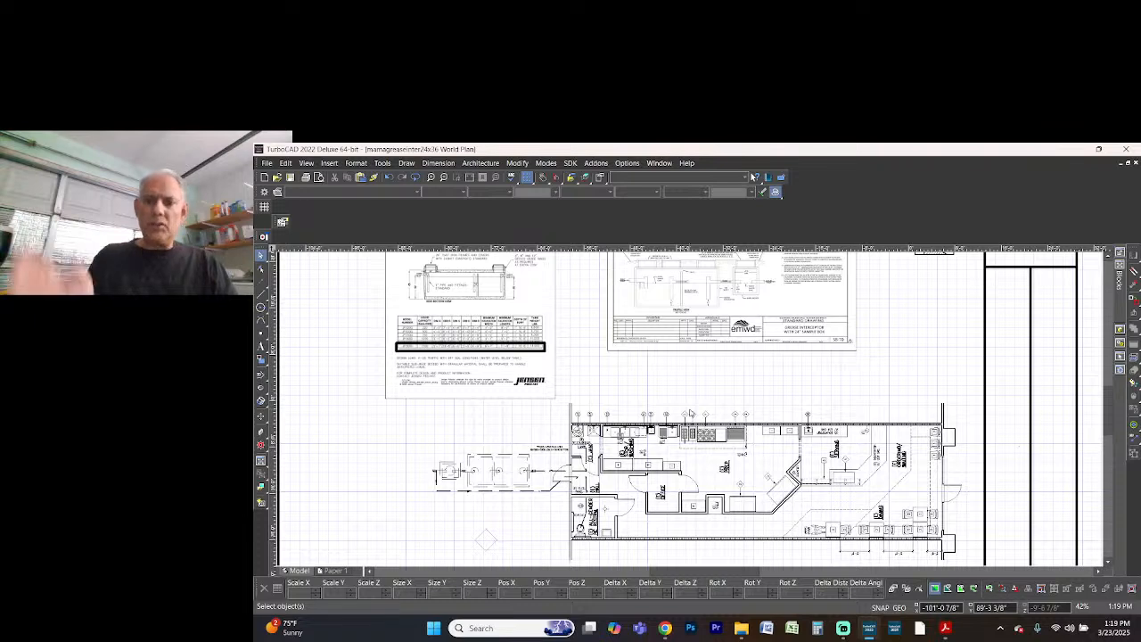
scroll(693, 420, "down", 1)
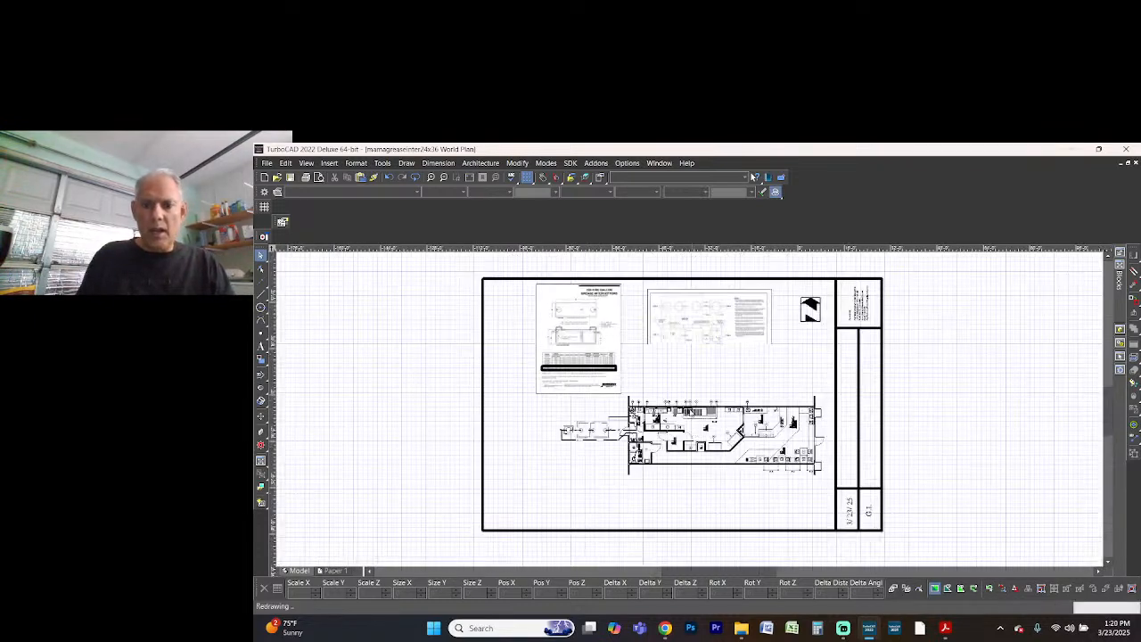
scroll(690, 412, "up", 1)
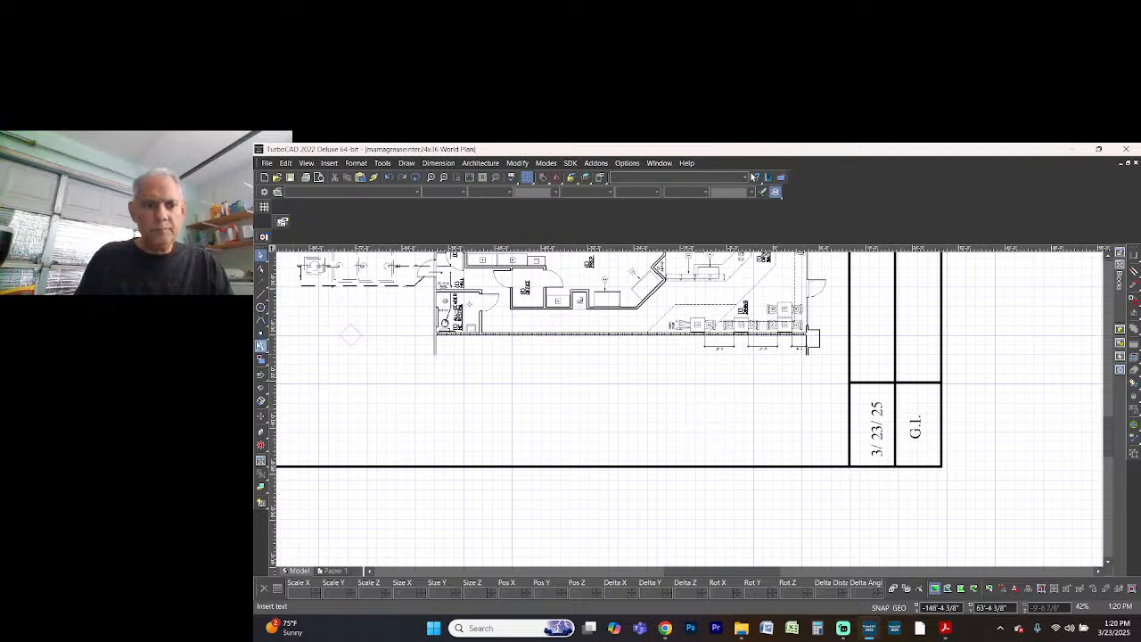
left_click(262, 345)
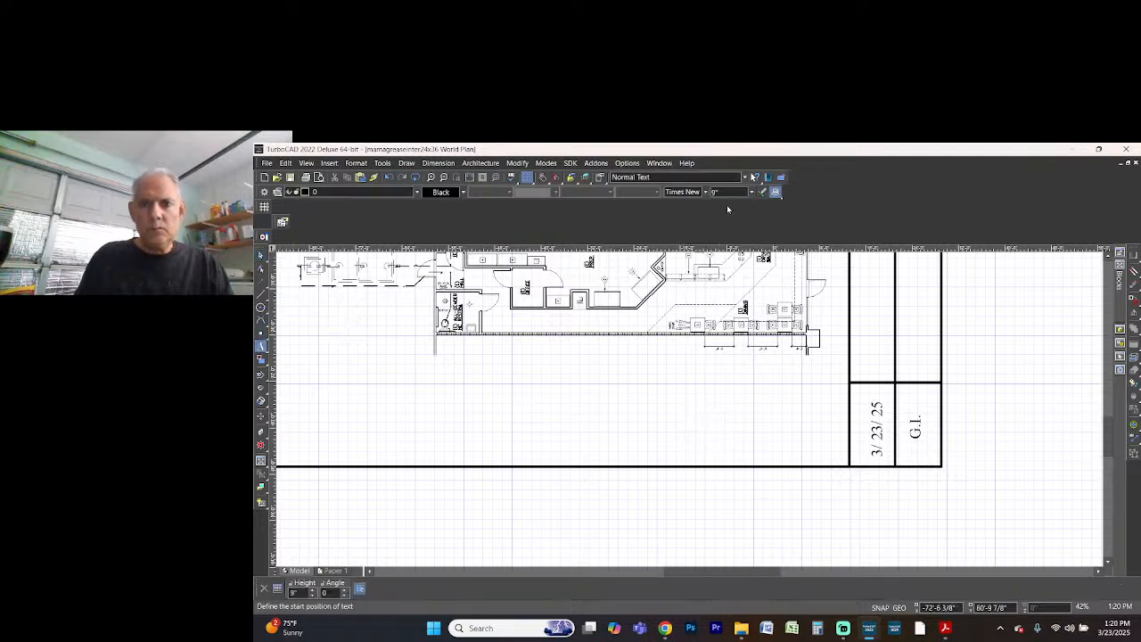
type("15")
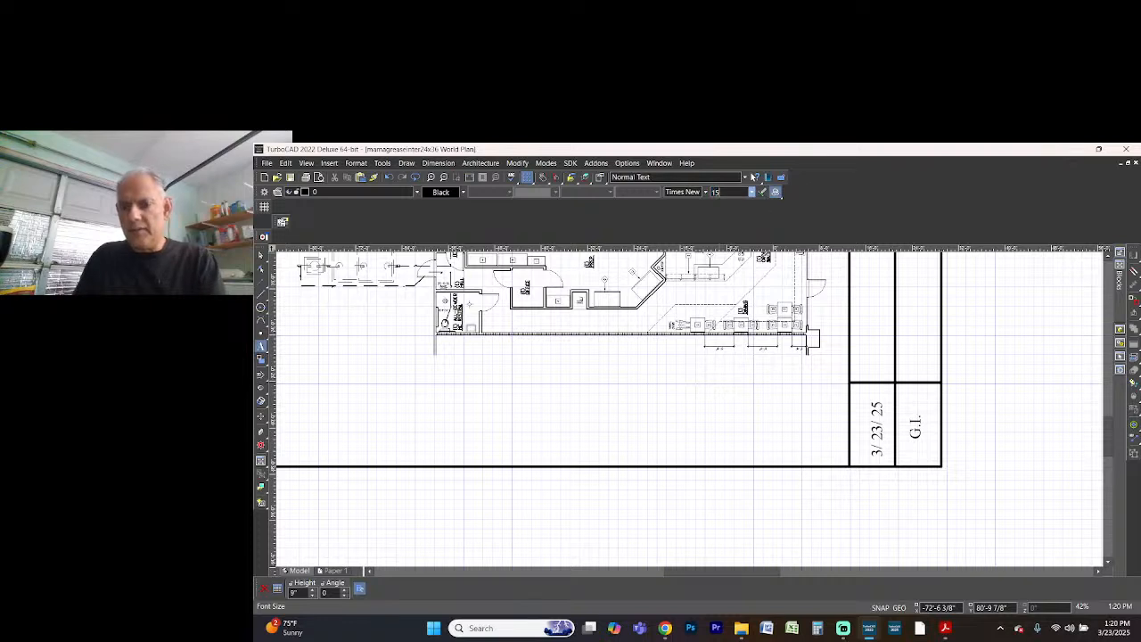
key("Return")
left_click(731, 416)
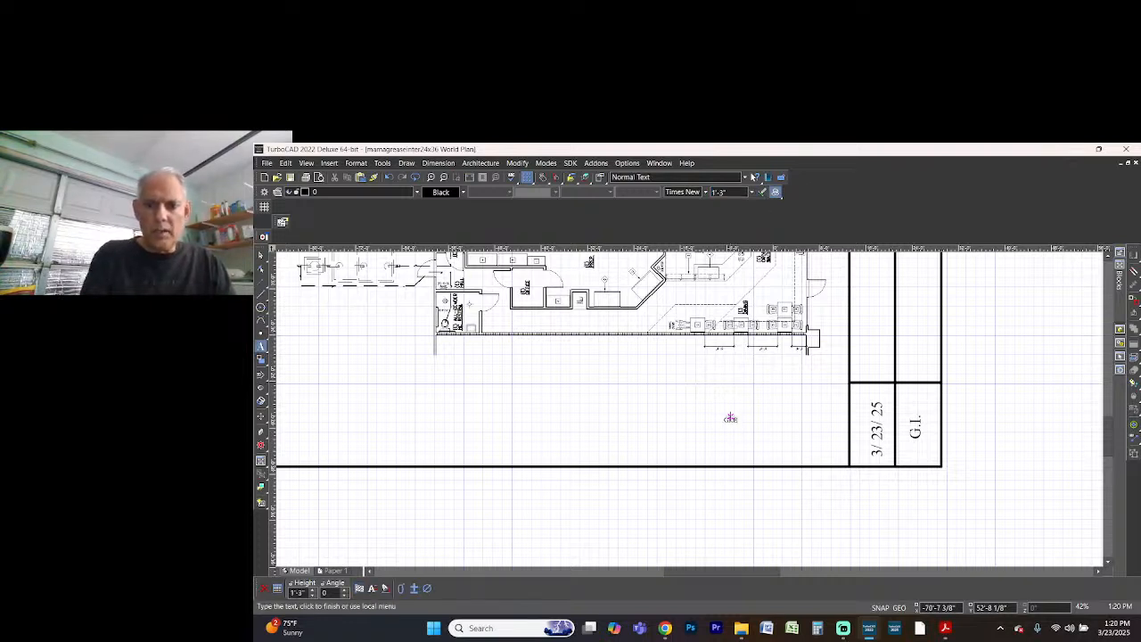
type("GREASE I")
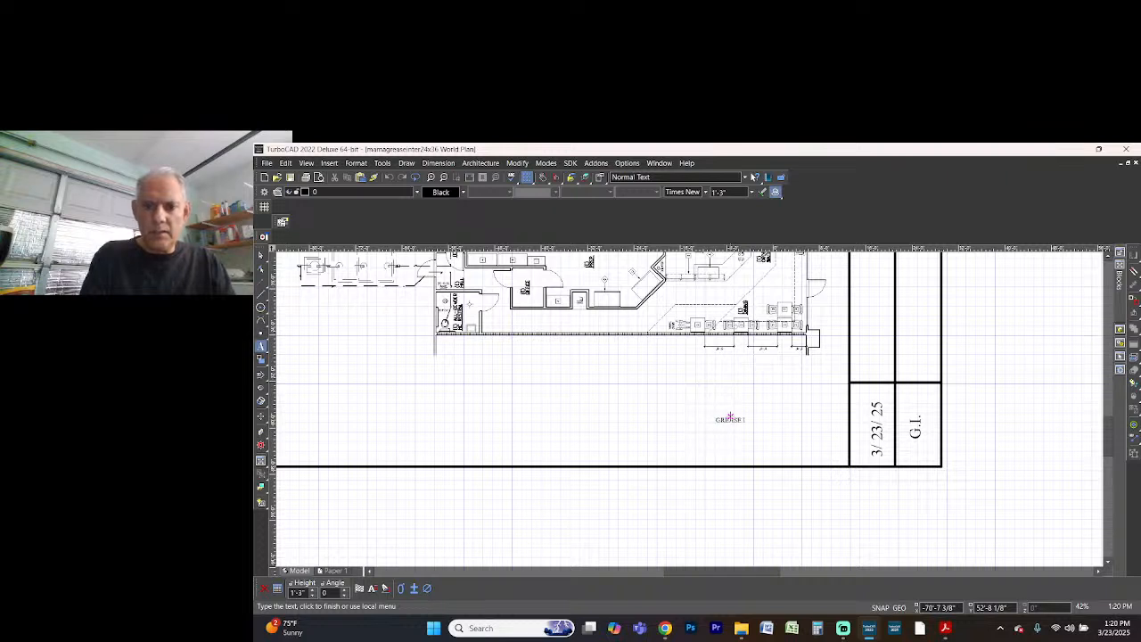
type("NTERCEP")
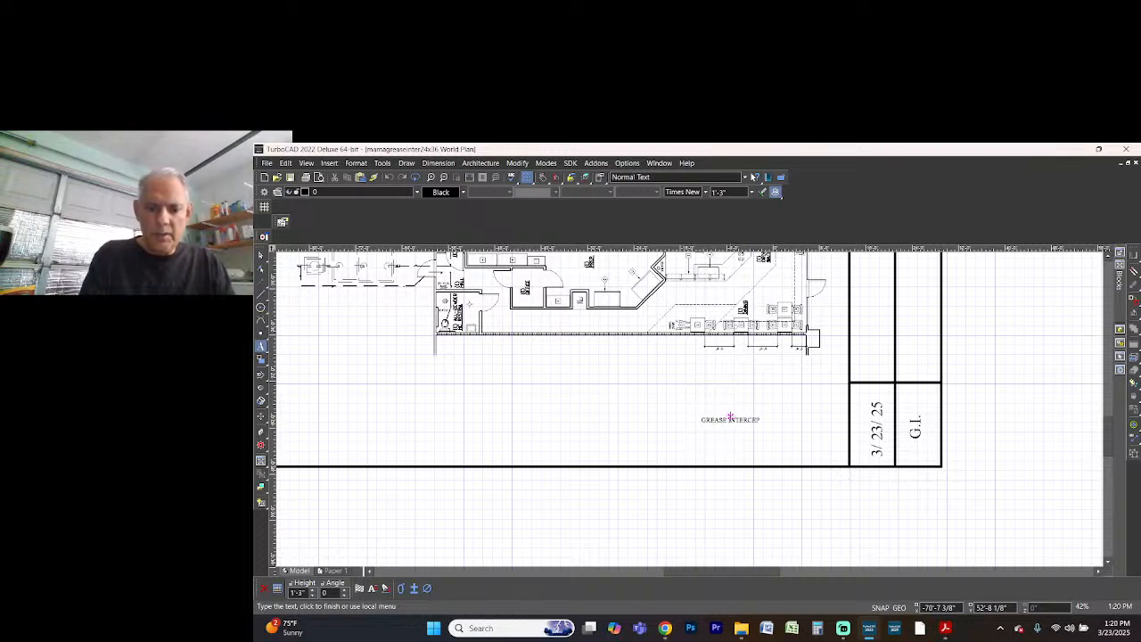
type("TOR")
left_click(730, 417)
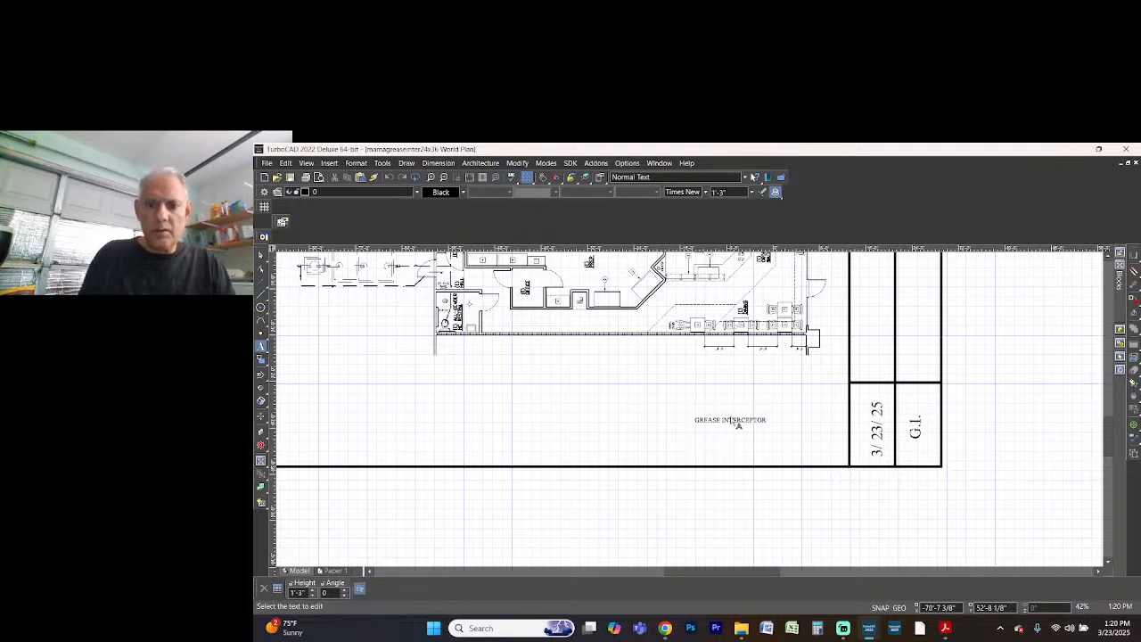
Extend the label below the floor plan to GREASE INTERCEPTOR PLAN and set its text height to 20 inches (1'-8")
left_click(730, 419)
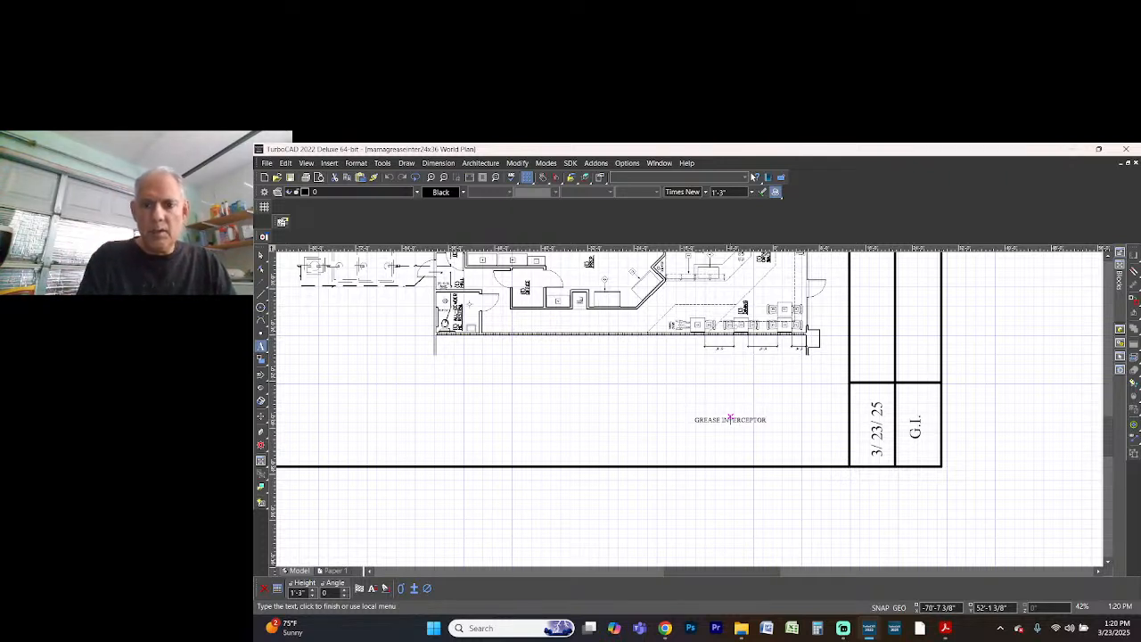
type("PLA")
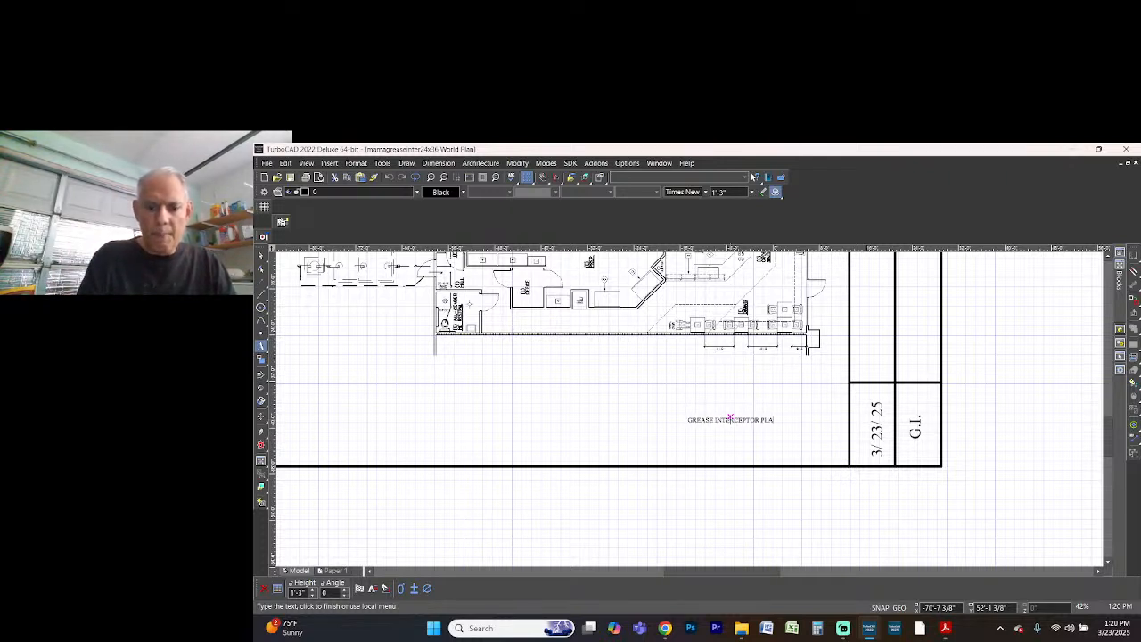
type("N")
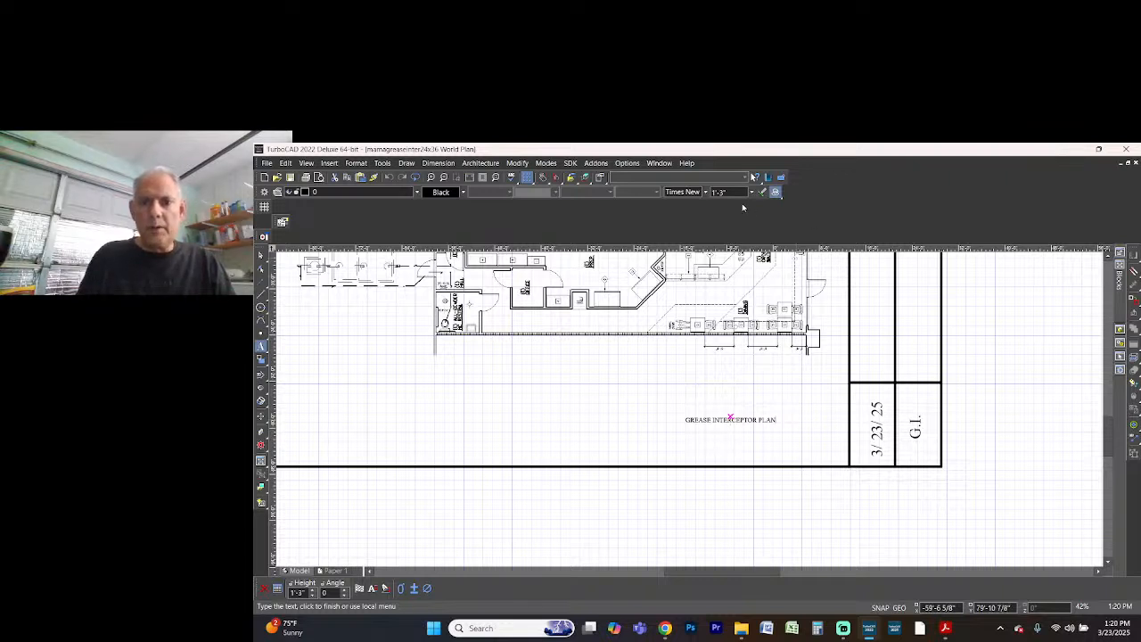
left_click(740, 193)
type("1'-8\"")
key("Return")
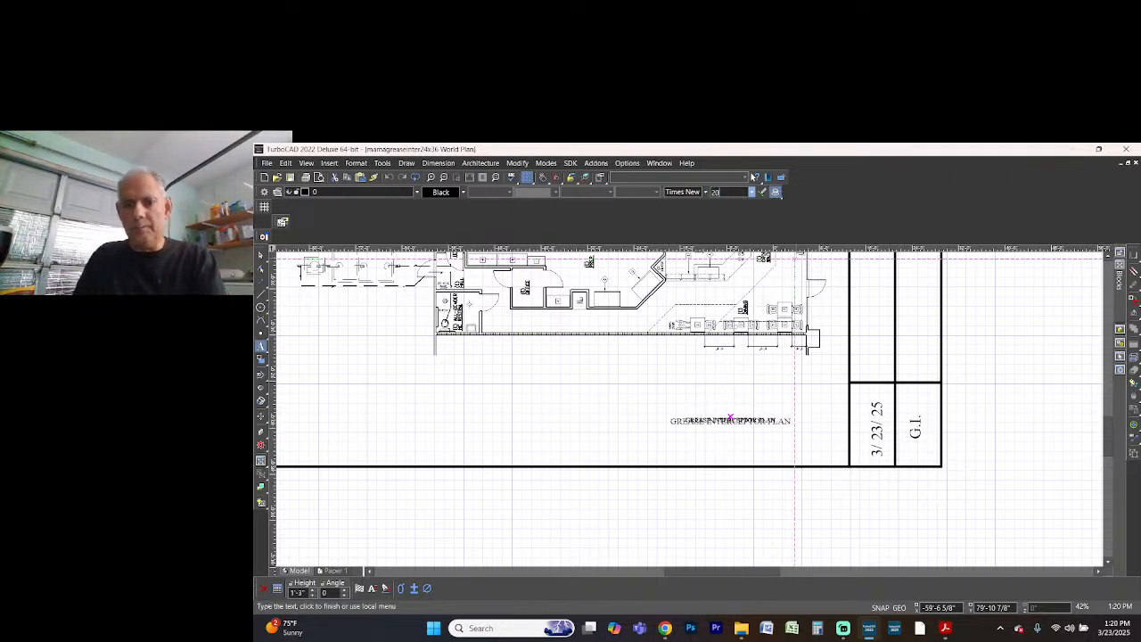
left_click(758, 426)
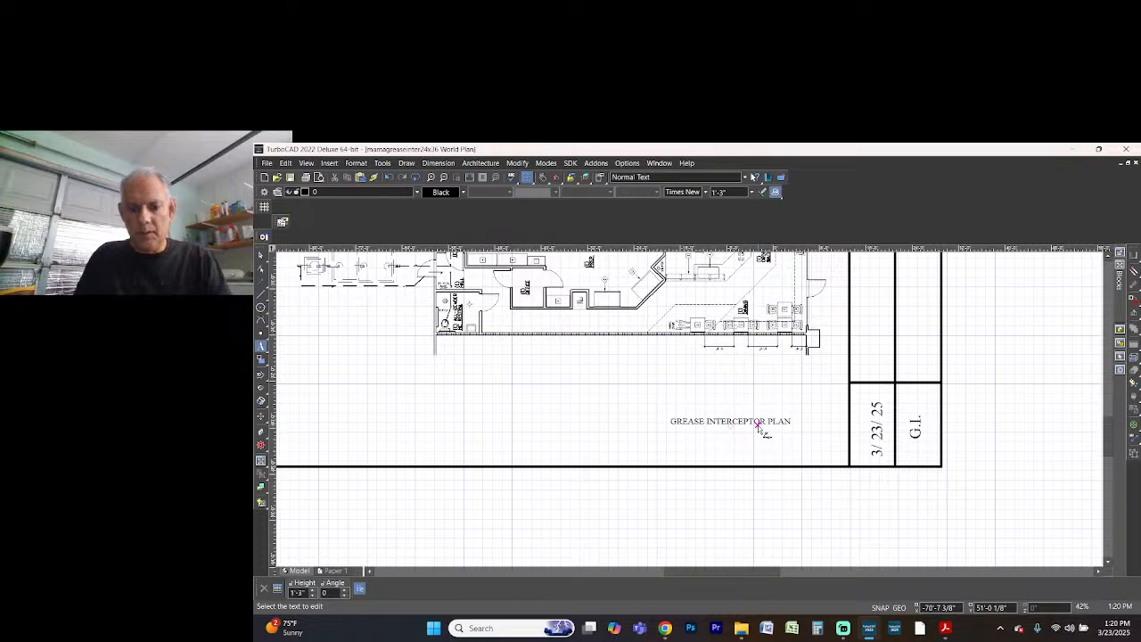
Move the plan label closer to the title block and add a second line reading SCALE = 1/4" - 1'
left_click(758, 427)
left_click_drag(764, 421, 799, 430)
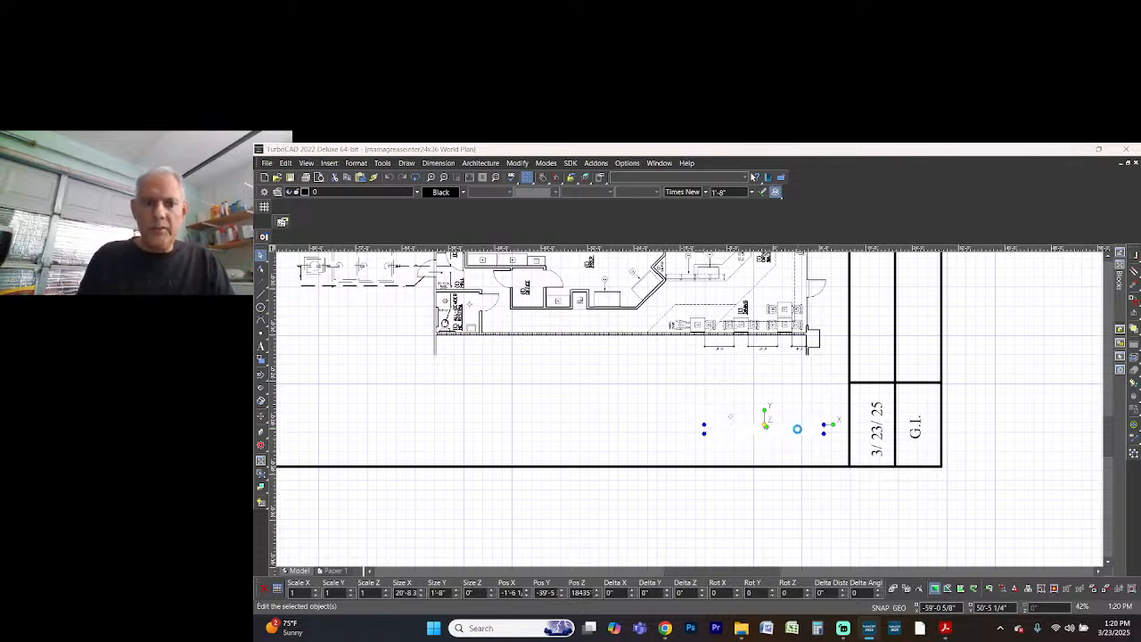
double_click(798, 430)
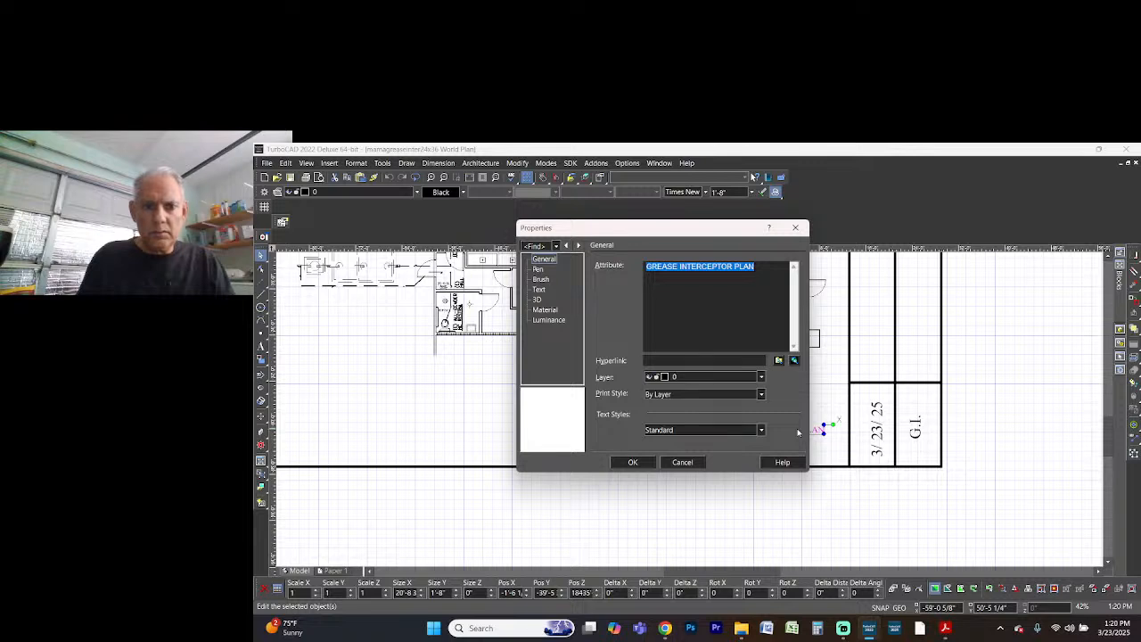
key("Right")
key("Return")
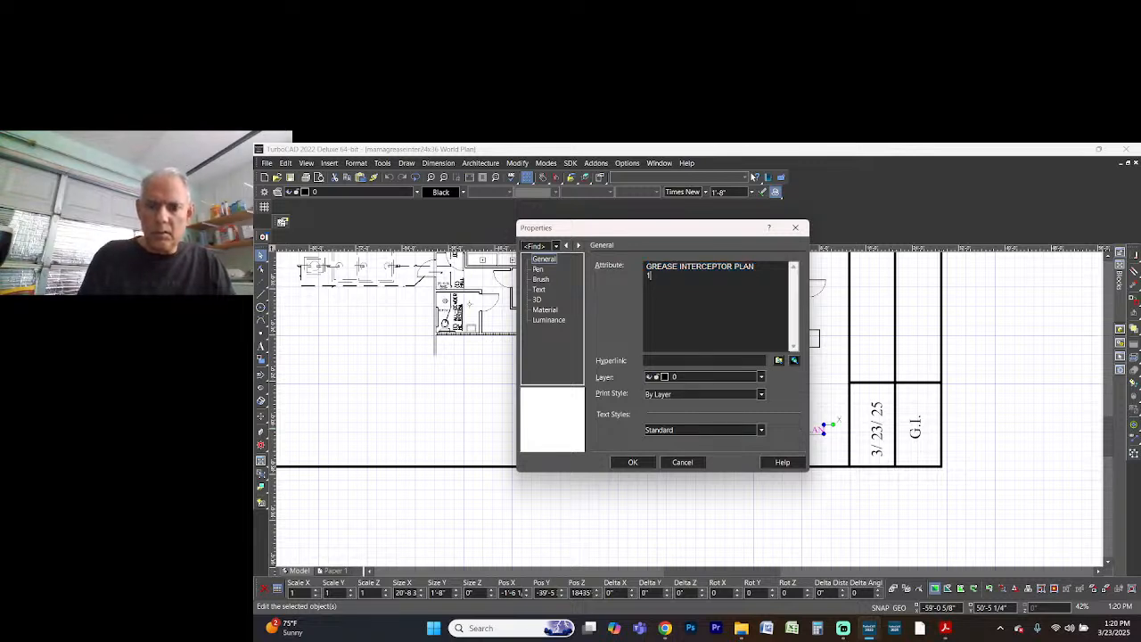
type("SCALE = 1/4\" - 1'")
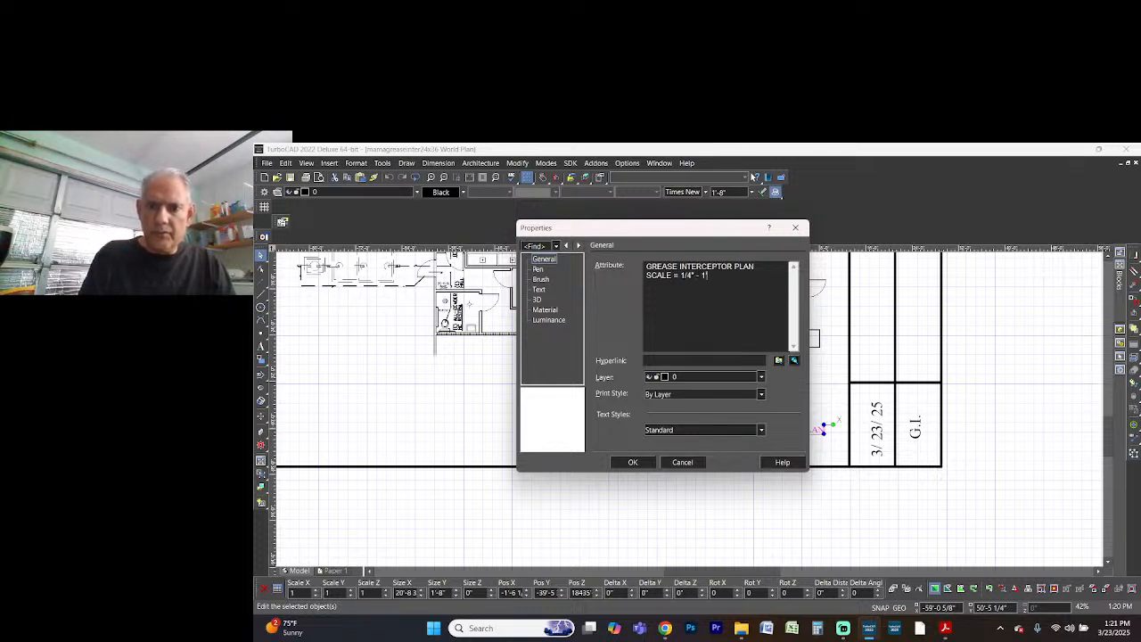
left_click(633, 461)
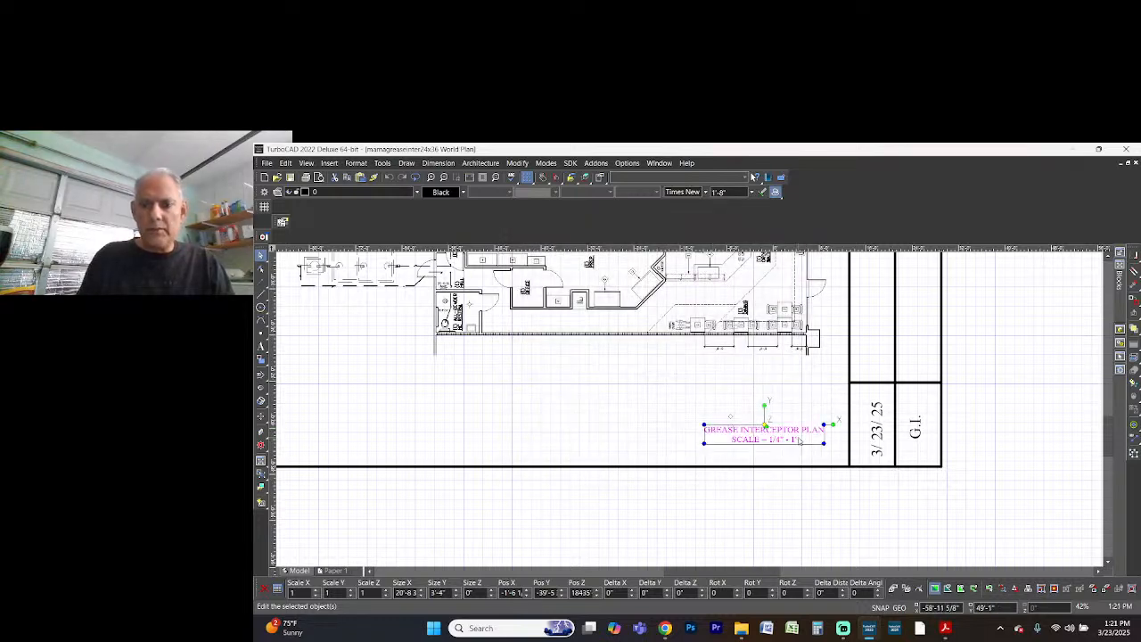
Move the two-line plan label into the corner between the title block and the lower sheet border, and save the drawing
left_click_drag(792, 437, 808, 448)
left_click(653, 401)
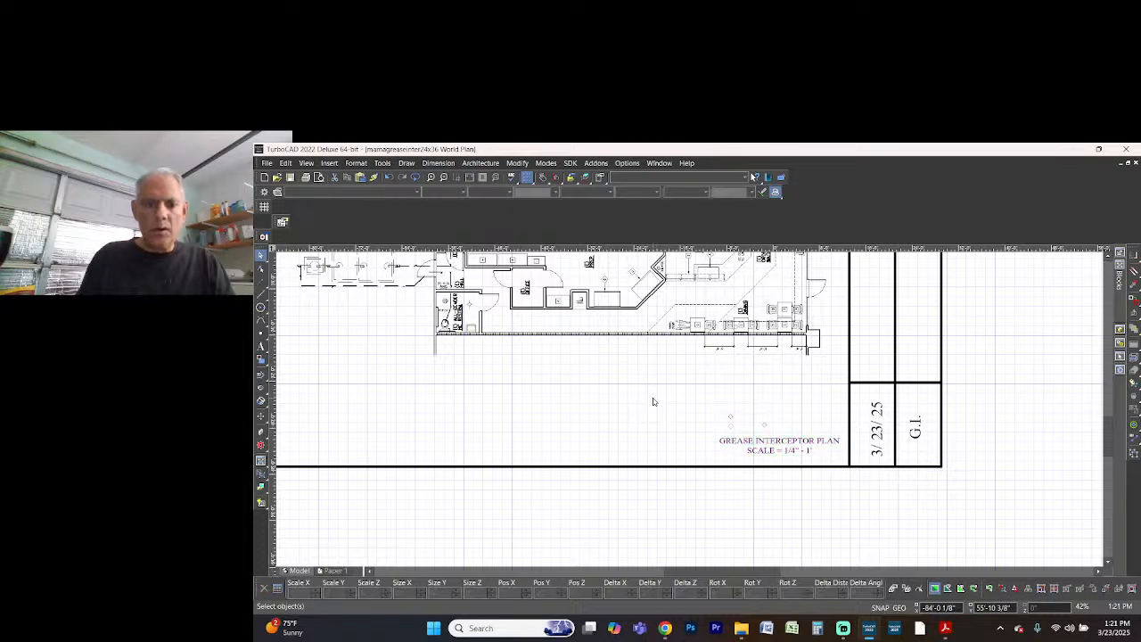
key("ctrl+s")
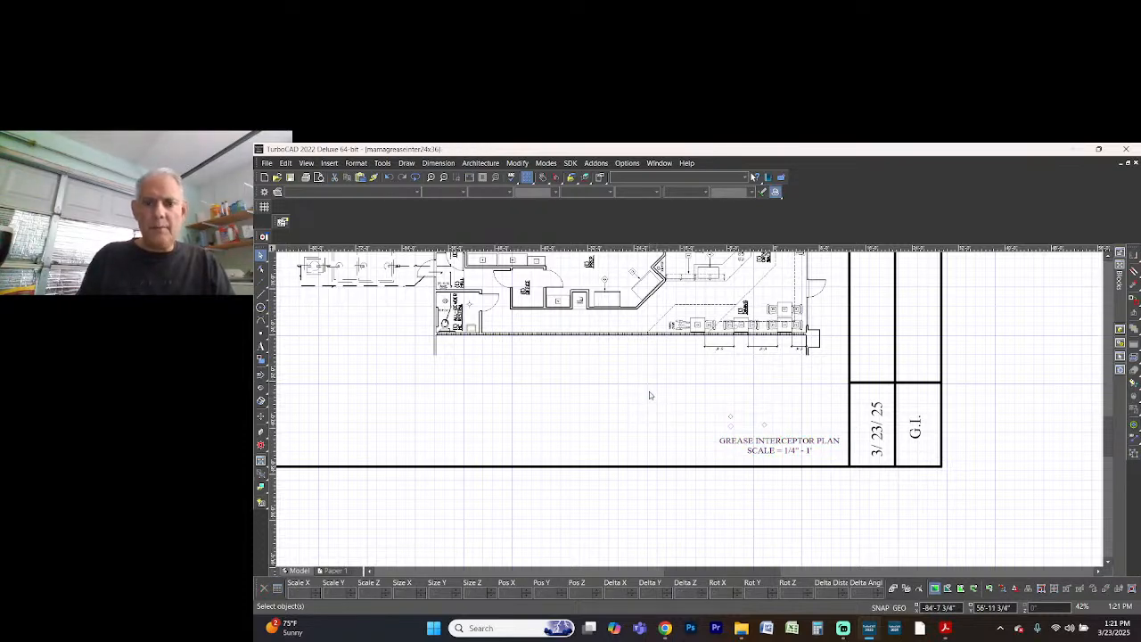
scroll(649, 391, "down", 2)
scroll(670, 375, "up", 1)
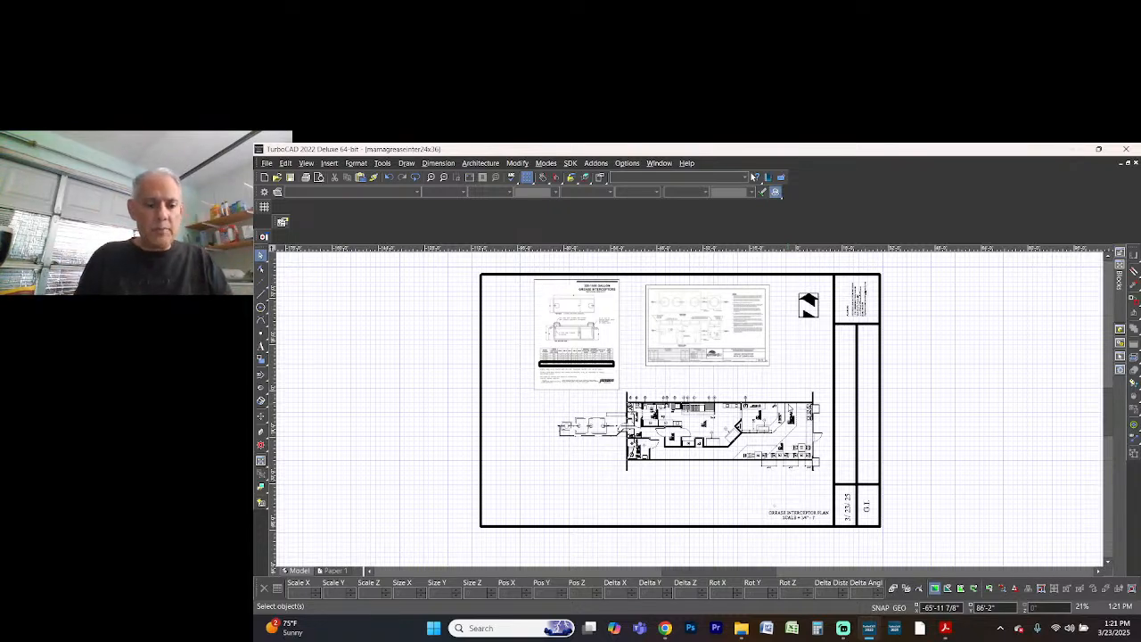
key("alt+Tab")
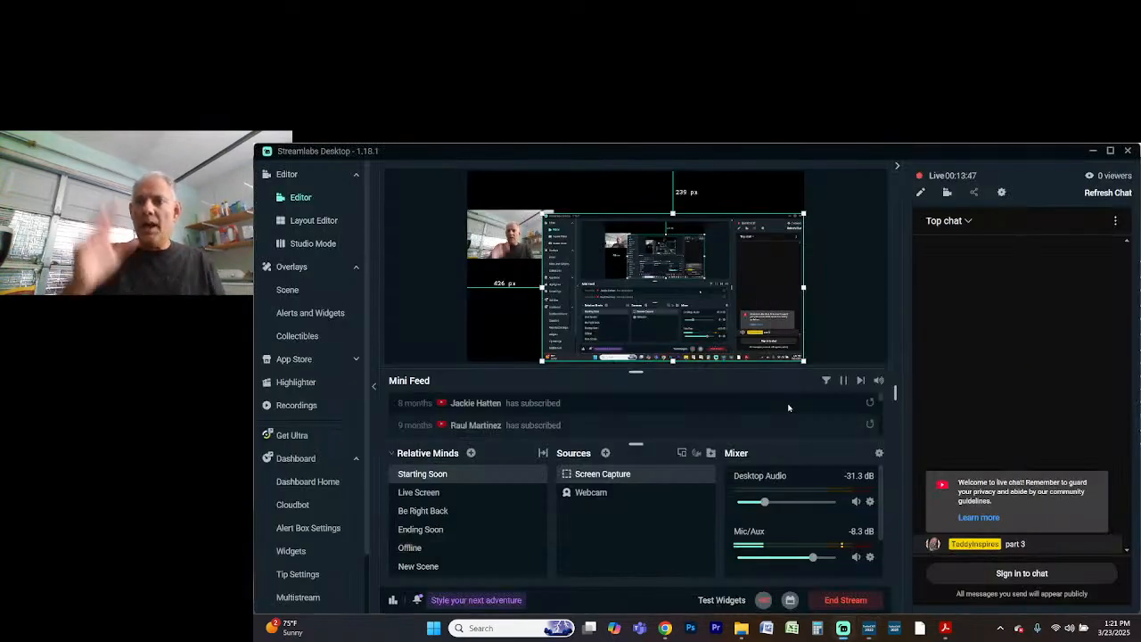